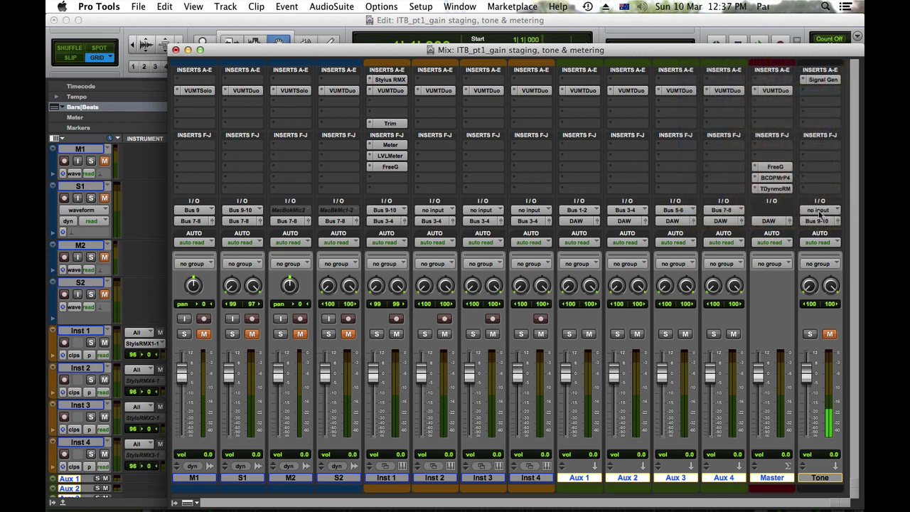
# Open the Tone track's Signal Generator and check its entry among Avid's multi-mono plug-ins, keeping the settings window beside the other channels
pyautogui.click(819, 81)
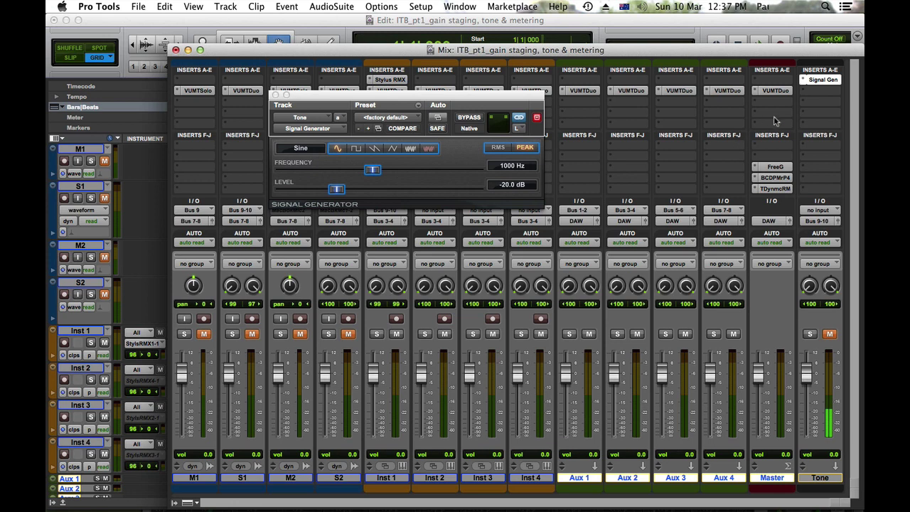
pyautogui.click(804, 89)
pyautogui.moveTo(789, 81)
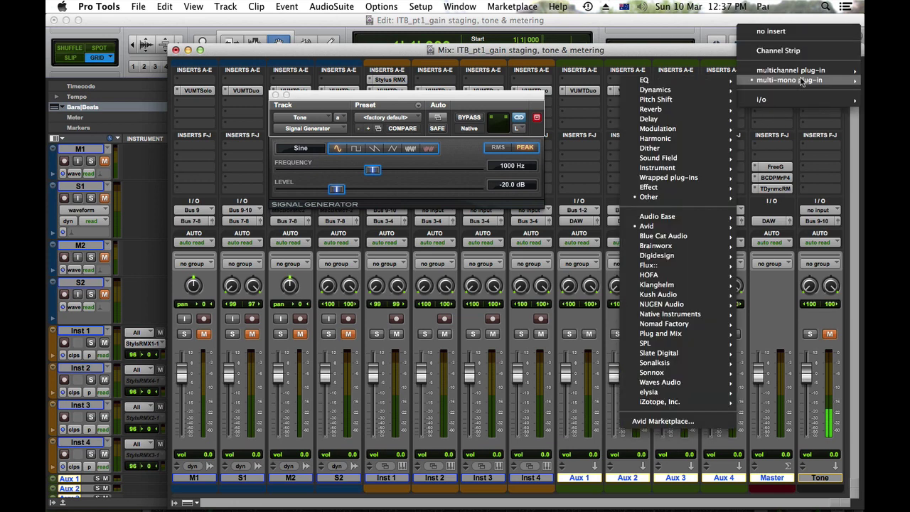
pyautogui.moveTo(689, 224)
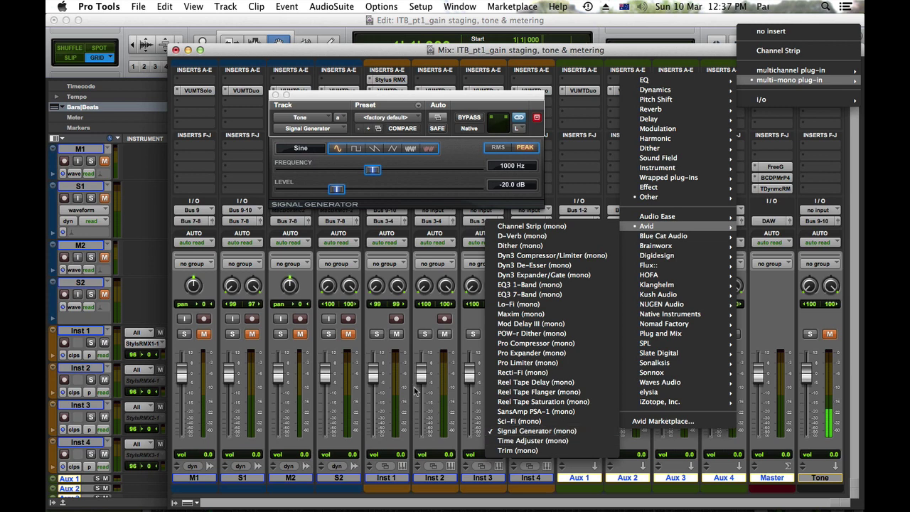
pyautogui.click(561, 433)
pyautogui.moveTo(487, 95); pyautogui.dragTo(725, 103)
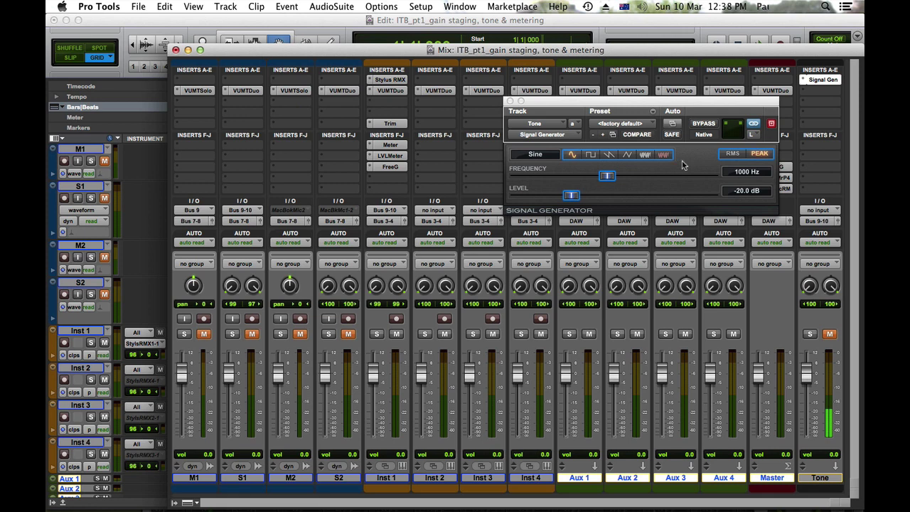
pyautogui.moveTo(674, 107); pyautogui.dragTo(724, 120)
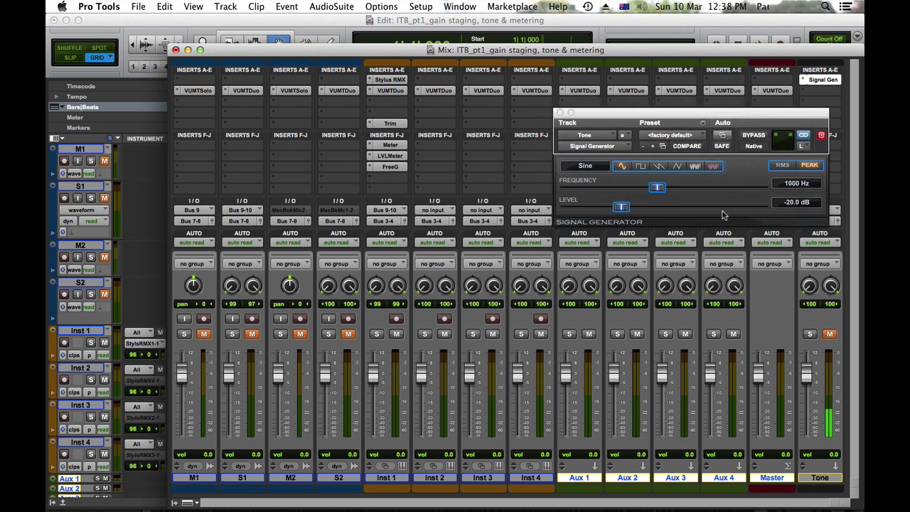
# Switch to Chrome and examine the Digital Domain article on metering and leveling, down to the K-System meter scales
pyautogui.press('super+Tab')
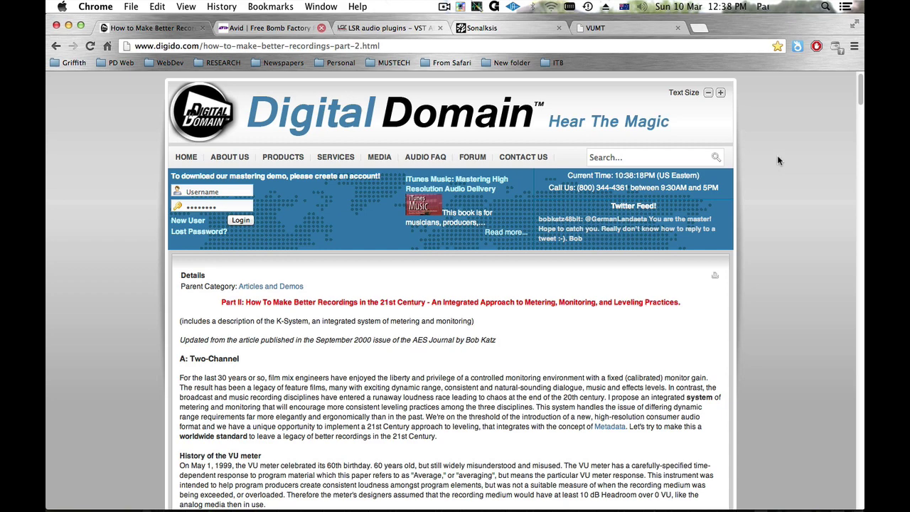
pyautogui.moveTo(860, 92); pyautogui.dragTo(854, 123)
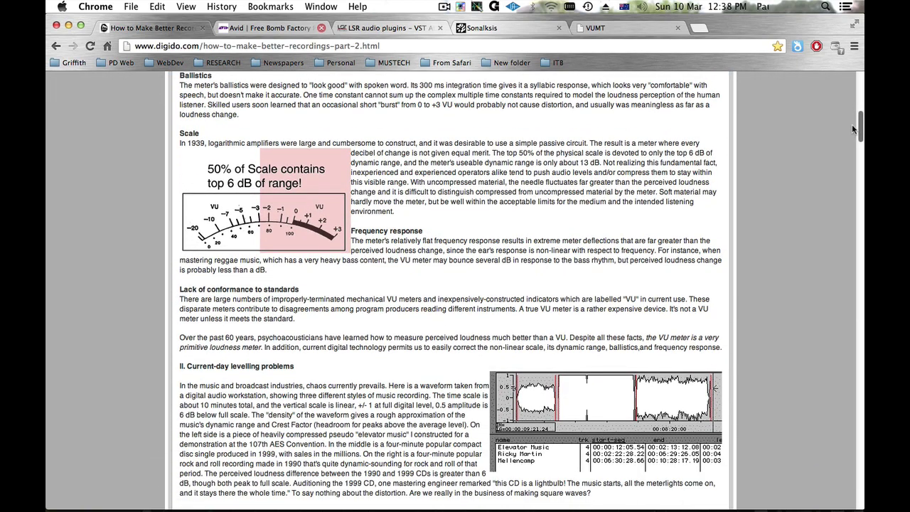
pyautogui.scroll(-15, 853, 124)
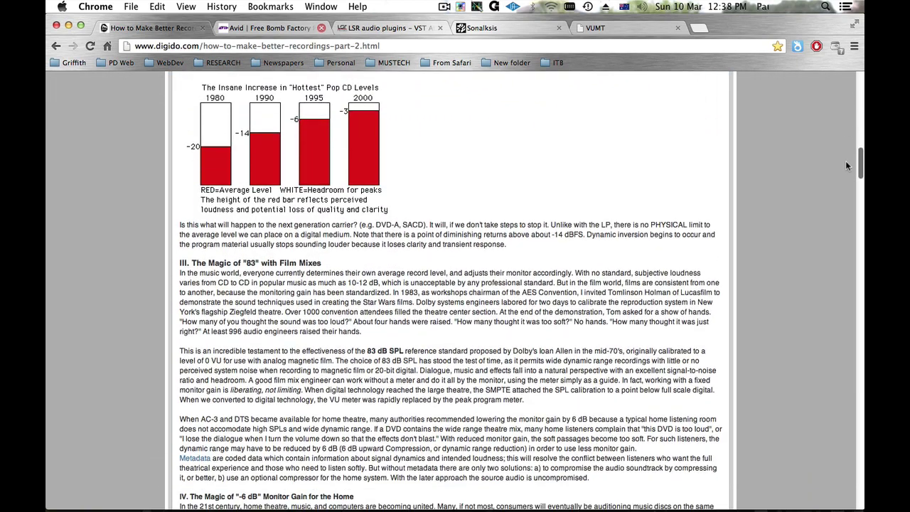
pyautogui.scroll(-10, 845, 175)
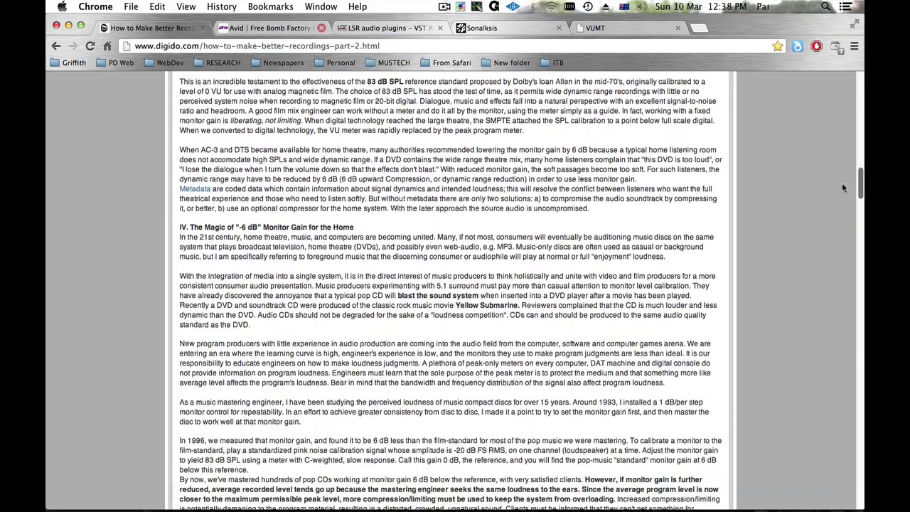
pyautogui.scroll(-8, 840, 198)
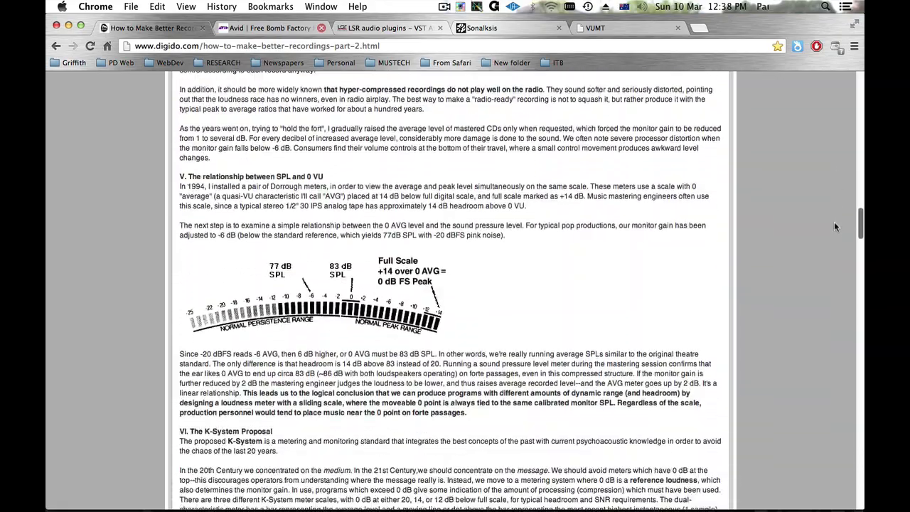
pyautogui.scroll(-8, 834, 222)
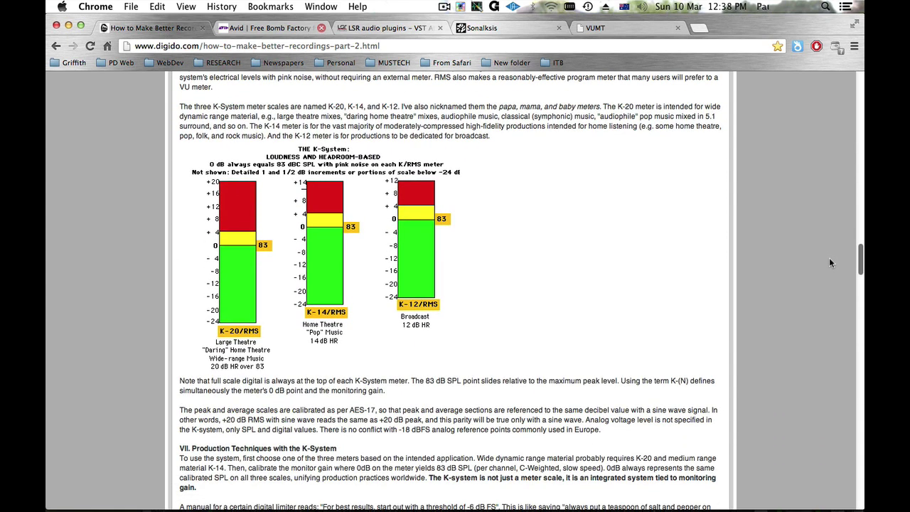
pyautogui.scroll(-2, 830, 262)
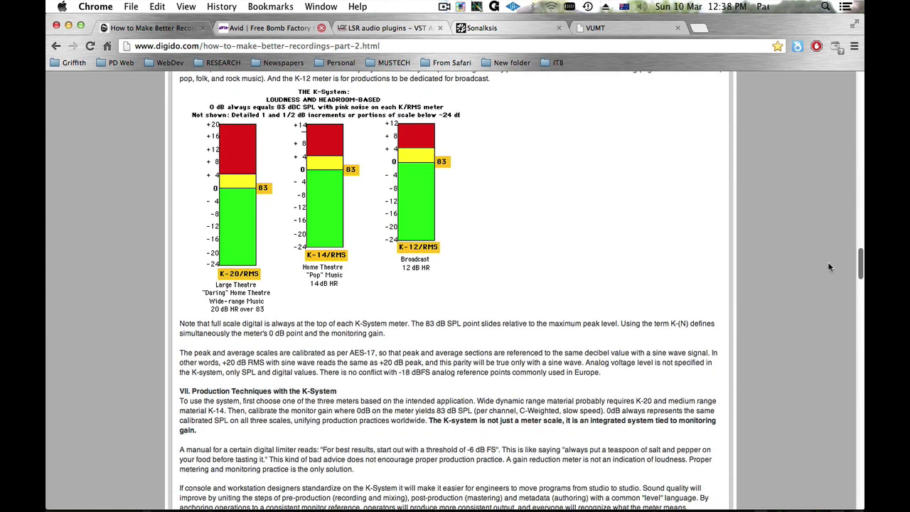
pyautogui.scroll(20, 828, 261)
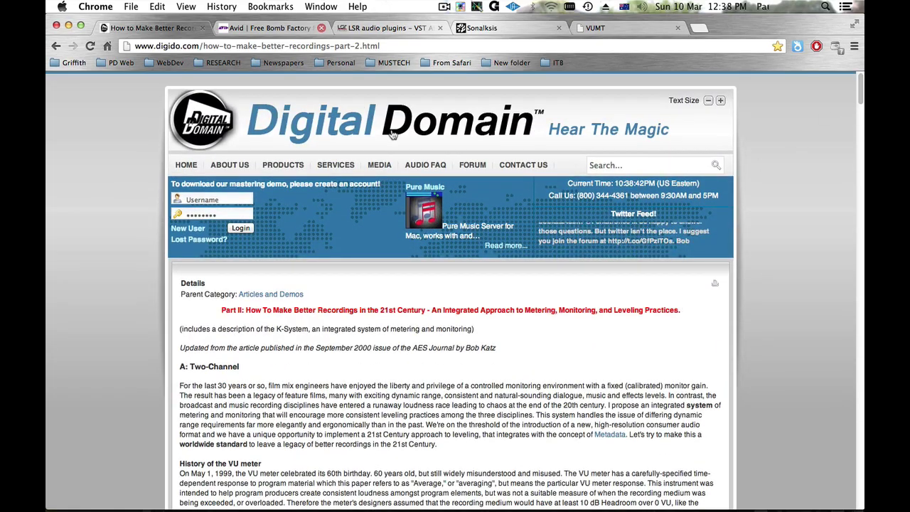
# Switch back to Pro Tools and check whether Pre-Fader Metering is enabled for the session
pyautogui.press('super+Tab')
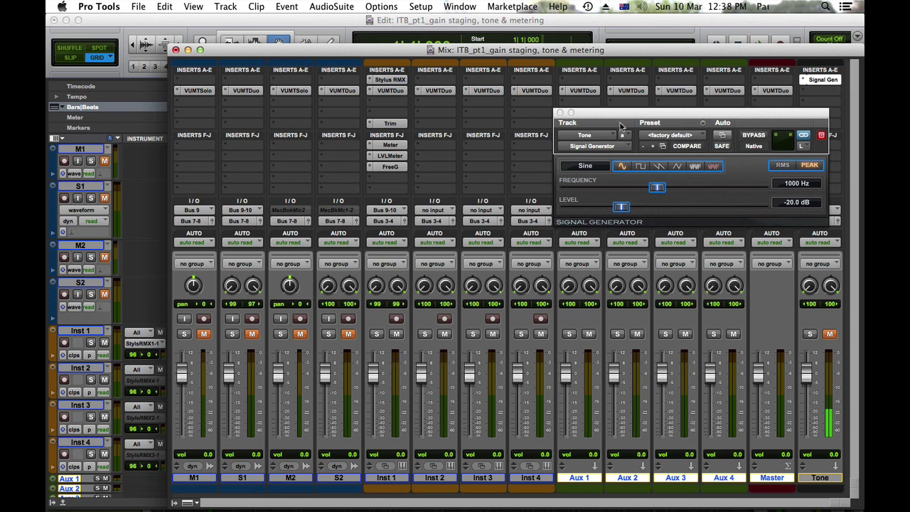
pyautogui.moveTo(608, 119); pyautogui.dragTo(625, 109)
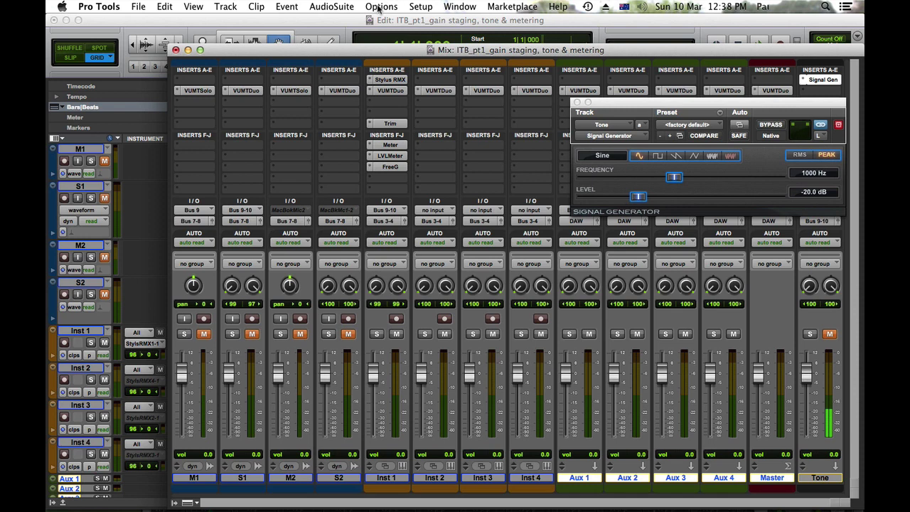
pyautogui.click(379, 8)
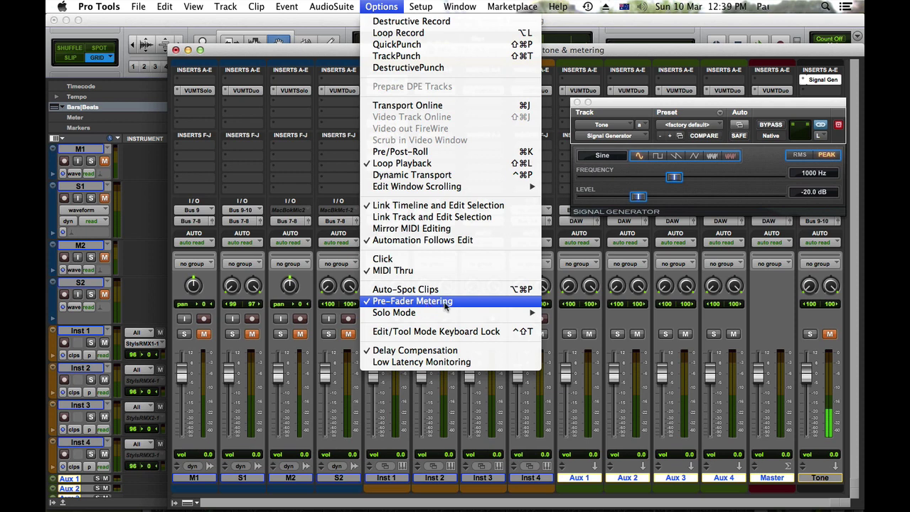
pyautogui.click(645, 108)
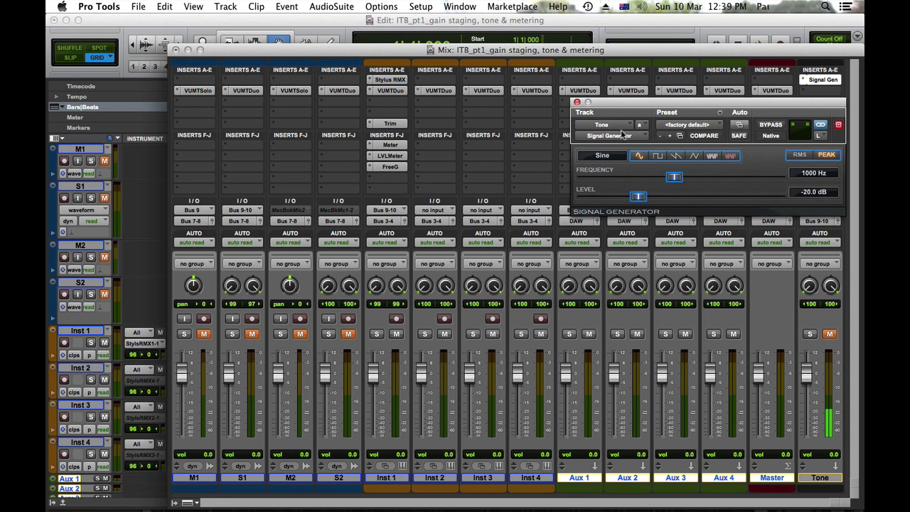
# Route the tone through M1 by unmuting both tracks and enabling M1's input monitoring, and lower the Master fader to -24.7 dB
pyautogui.moveTo(620, 109); pyautogui.dragTo(452, 41)
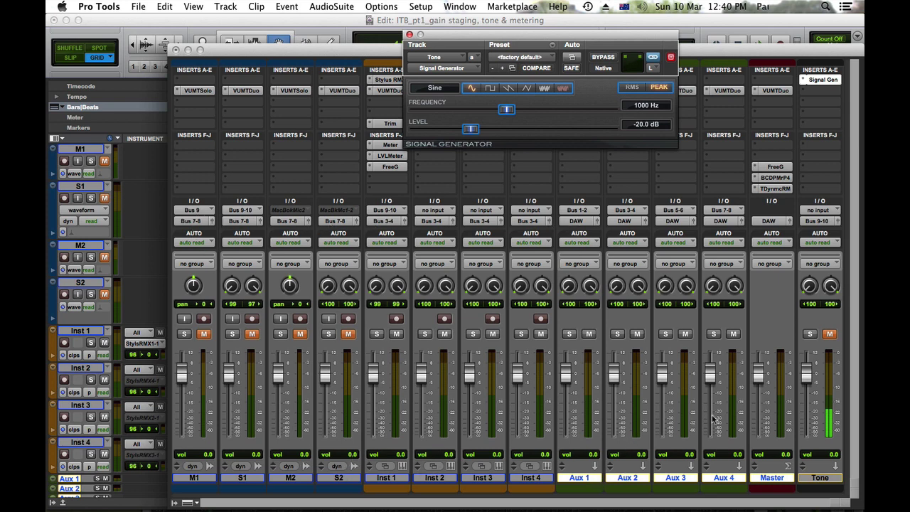
pyautogui.click(766, 324)
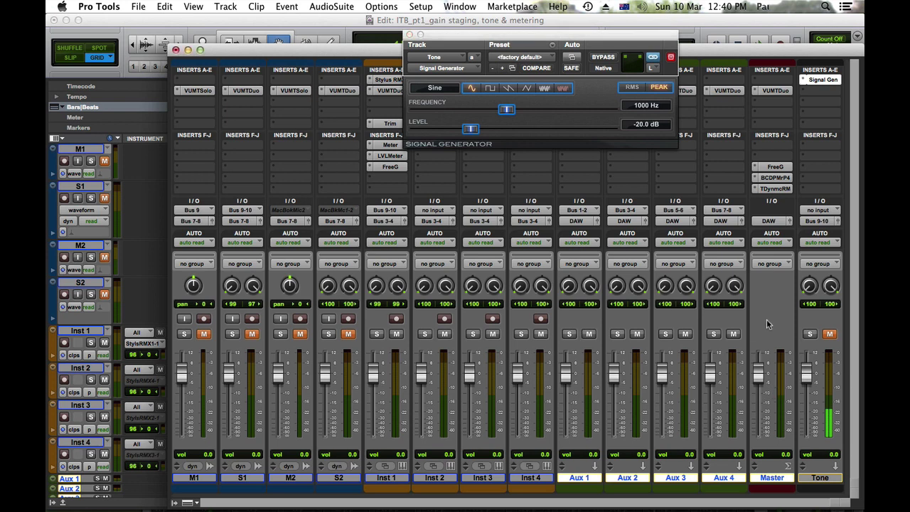
pyautogui.click(829, 334)
pyautogui.click(184, 320)
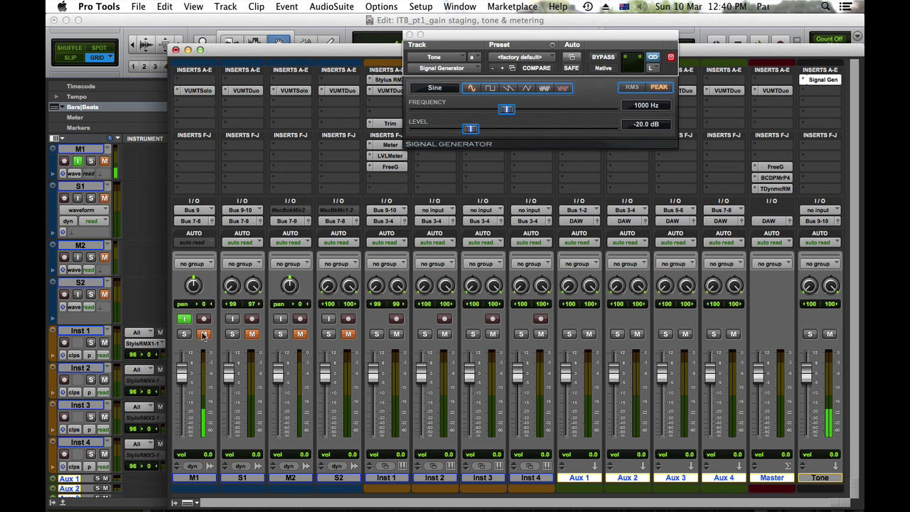
pyautogui.click(204, 334)
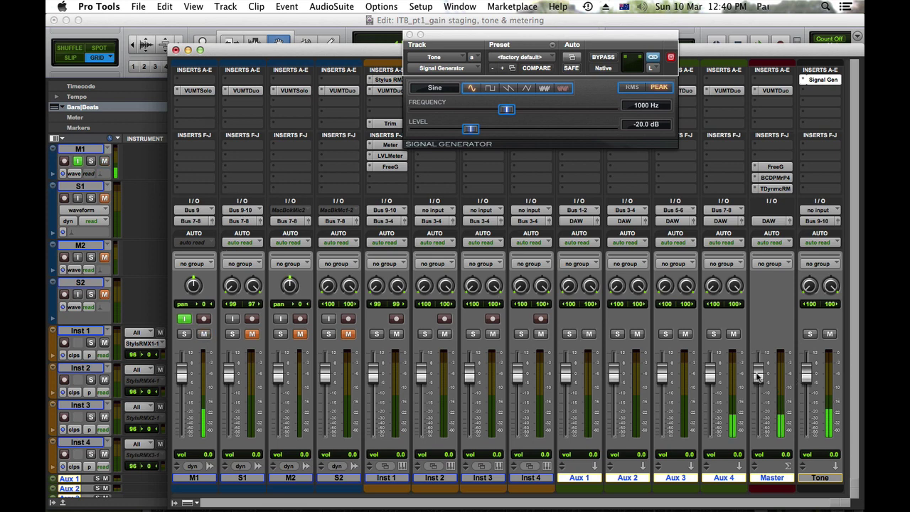
pyautogui.moveTo(759, 374); pyautogui.dragTo(762, 419)
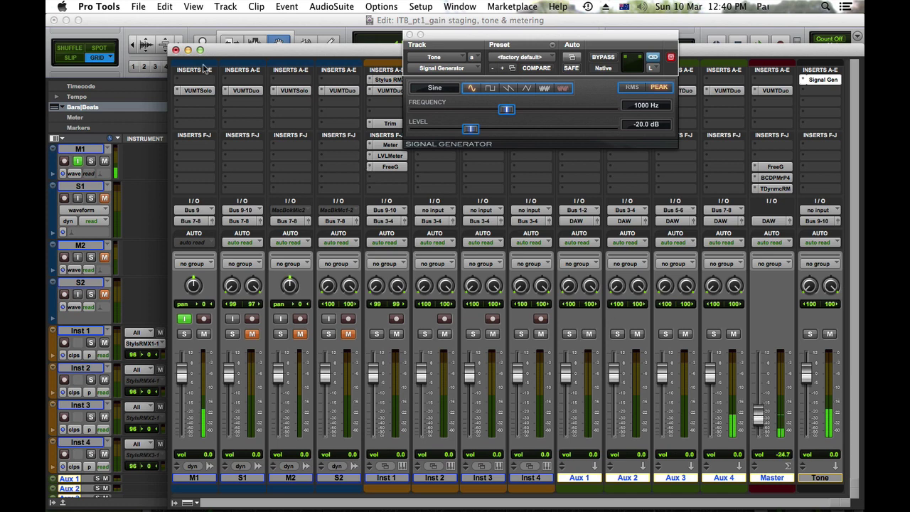
# Compare the VU meters of M1 and Aux 4 side by side, and close both plug-in windows
pyautogui.click(203, 91)
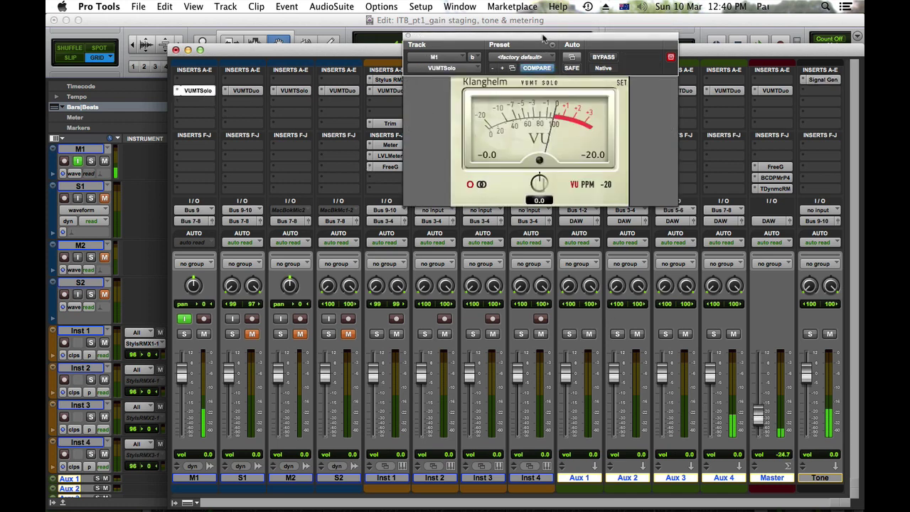
pyautogui.moveTo(545, 36); pyautogui.dragTo(242, 69)
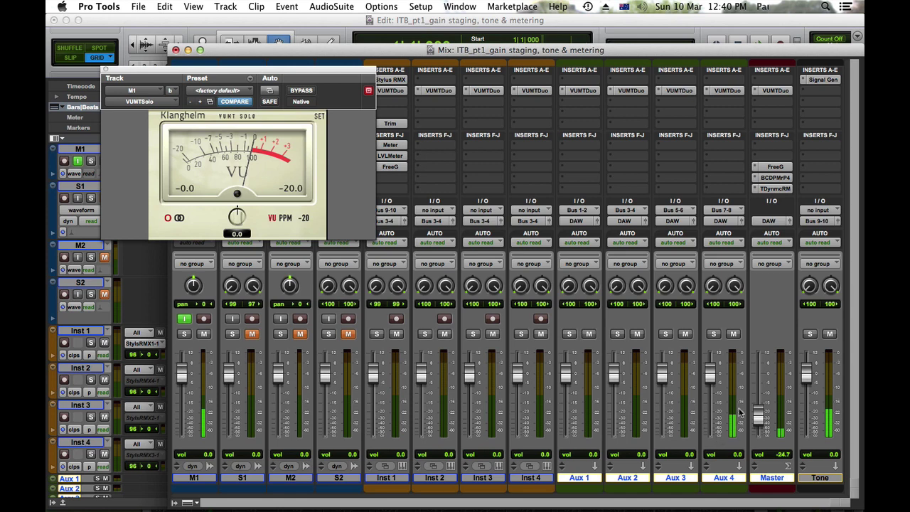
pyautogui.click(728, 91)
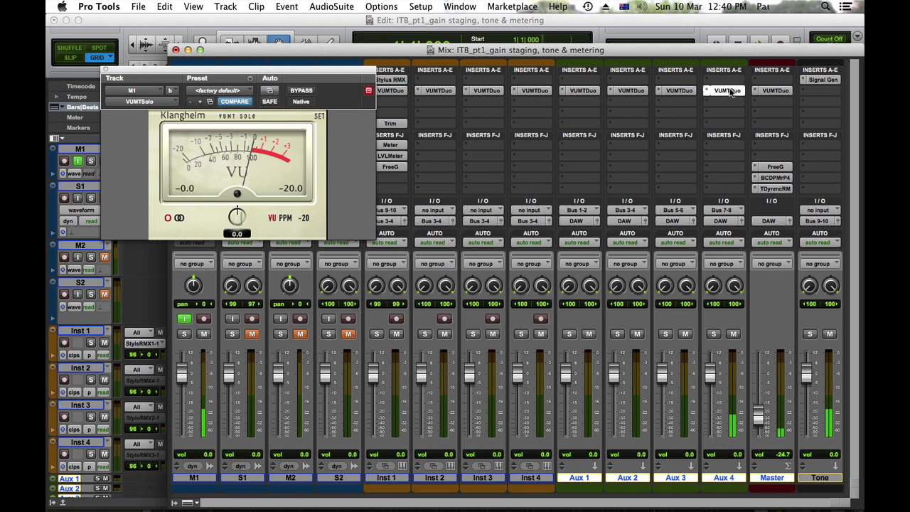
pyautogui.moveTo(346, 26); pyautogui.dragTo(736, 79)
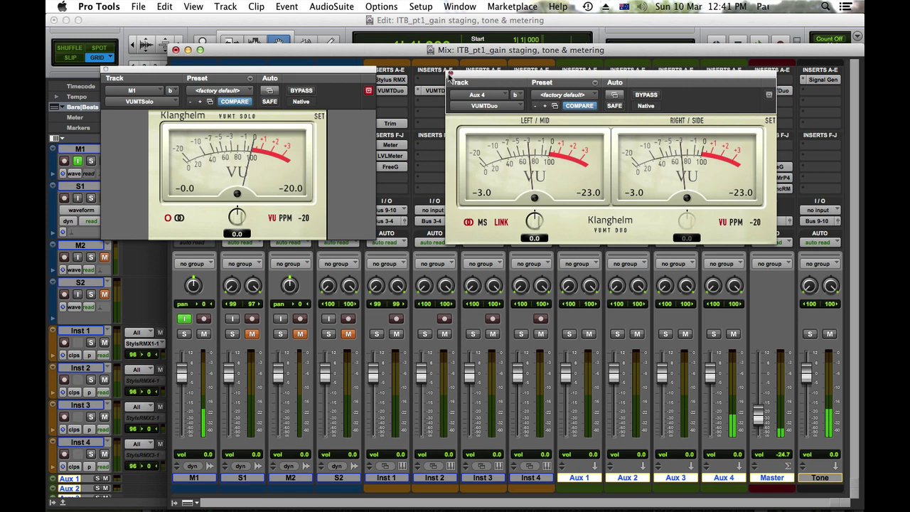
pyautogui.keyDown('alt'); pyautogui.click(449, 74); pyautogui.keyUp('alt')
# Move the tone test from M1 to S1: mute M1 without input monitoring, and unmute S1 with input monitoring on
pyautogui.click(184, 319)
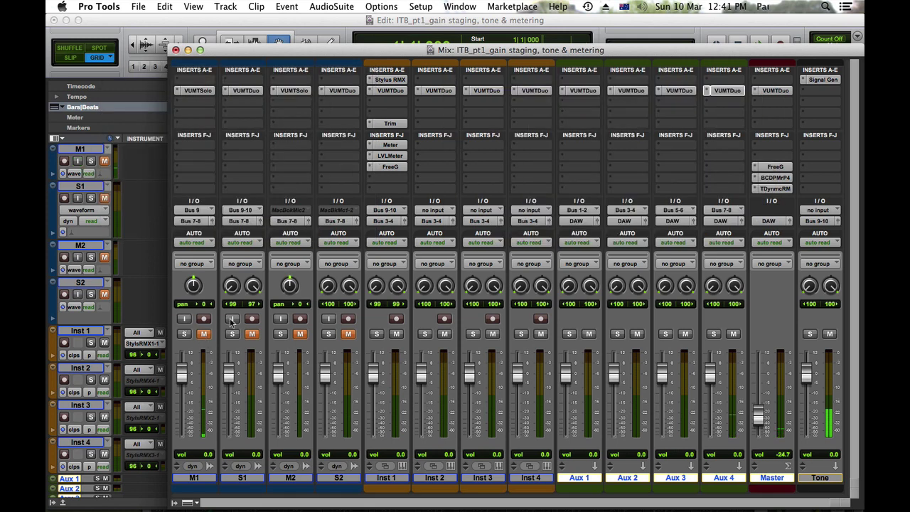
pyautogui.click(232, 318)
pyautogui.click(252, 333)
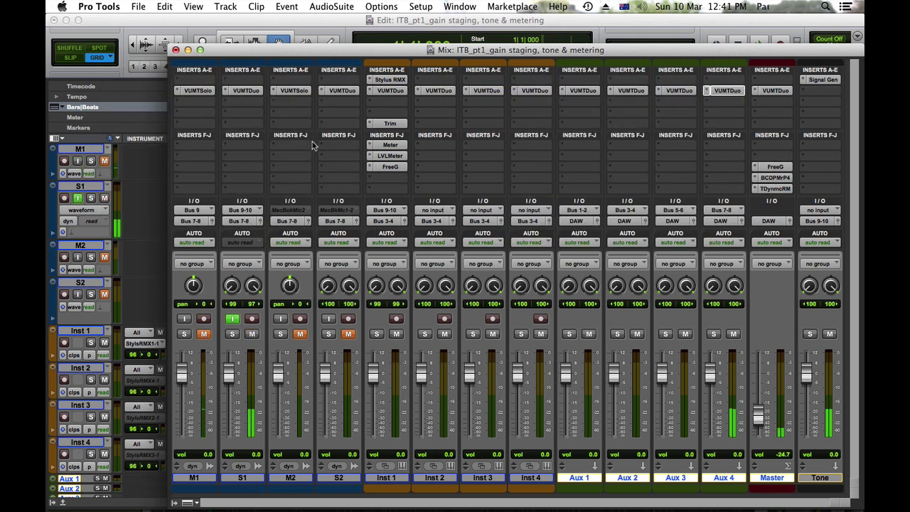
# Compare the VUMT Duo meters of S1 and Aux 4 side by side, and close both plug-in windows
pyautogui.click(250, 92)
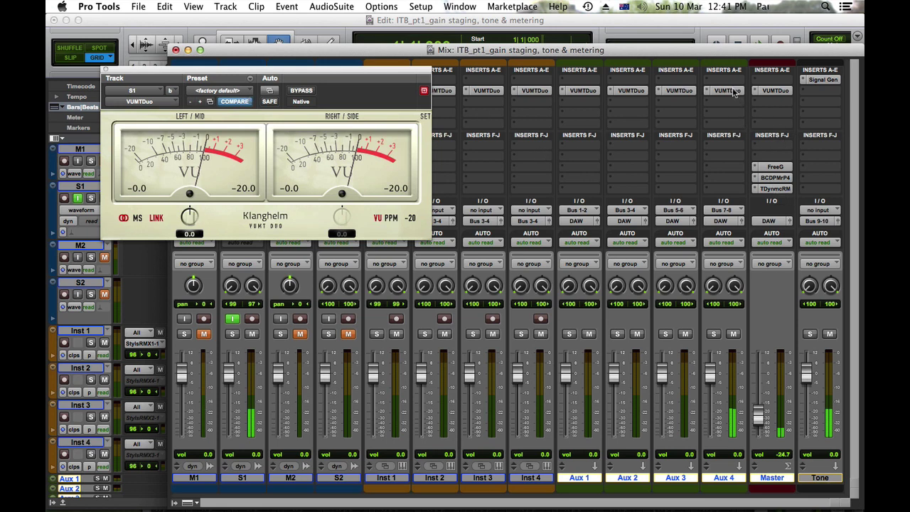
pyautogui.click(735, 91)
pyautogui.moveTo(341, 35); pyautogui.dragTo(746, 75)
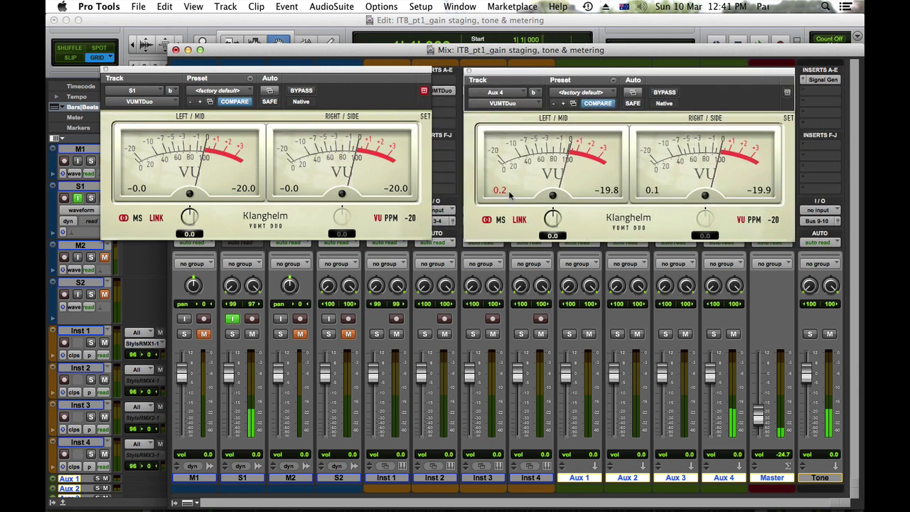
pyautogui.click(469, 71)
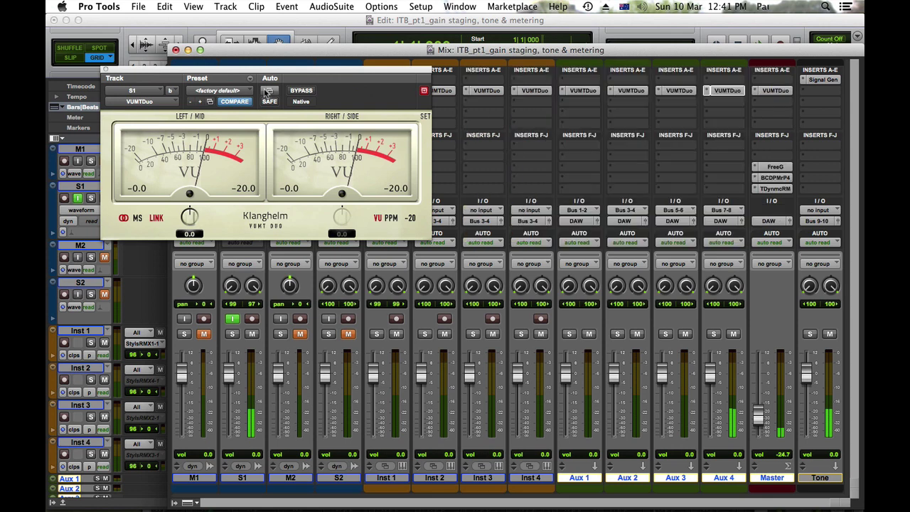
pyautogui.click(107, 70)
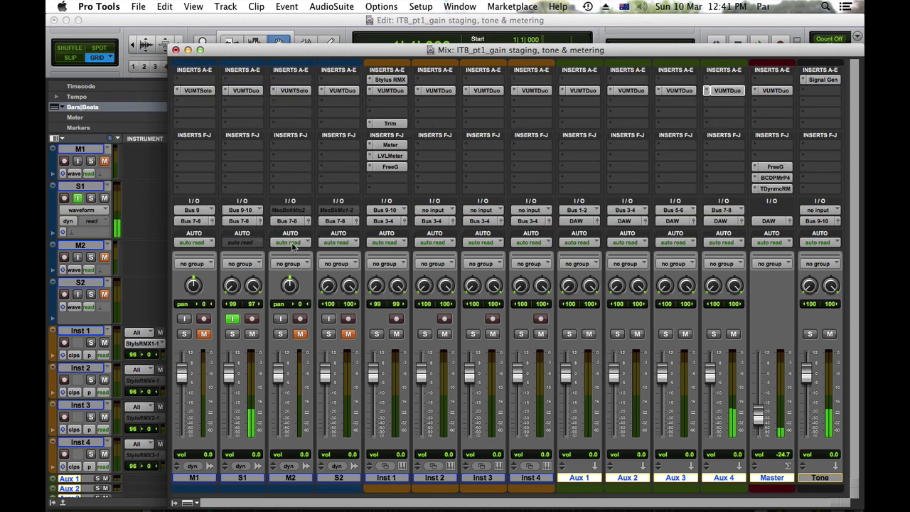
# Turn off input monitoring on S1 and mute the track
pyautogui.click(233, 318)
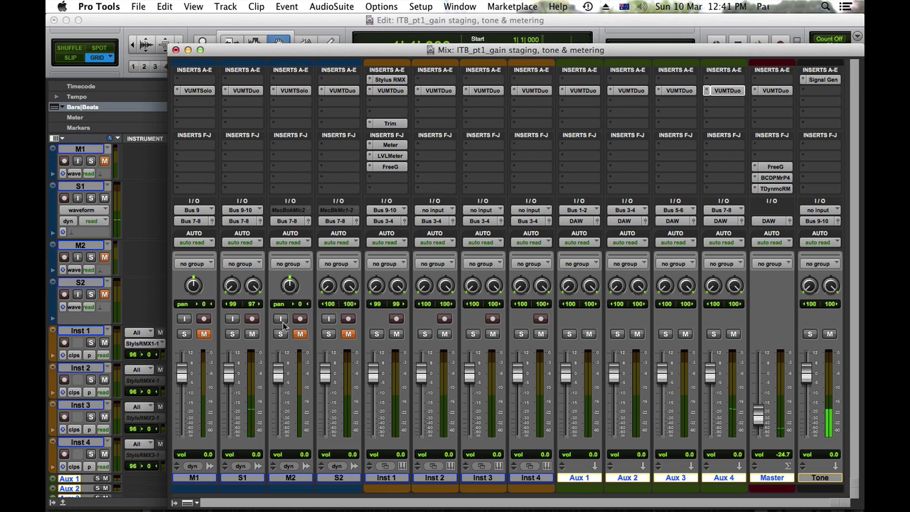
pyautogui.click(252, 333)
# Open the Session Setup window to check the session's pan depth
pyautogui.click(420, 7)
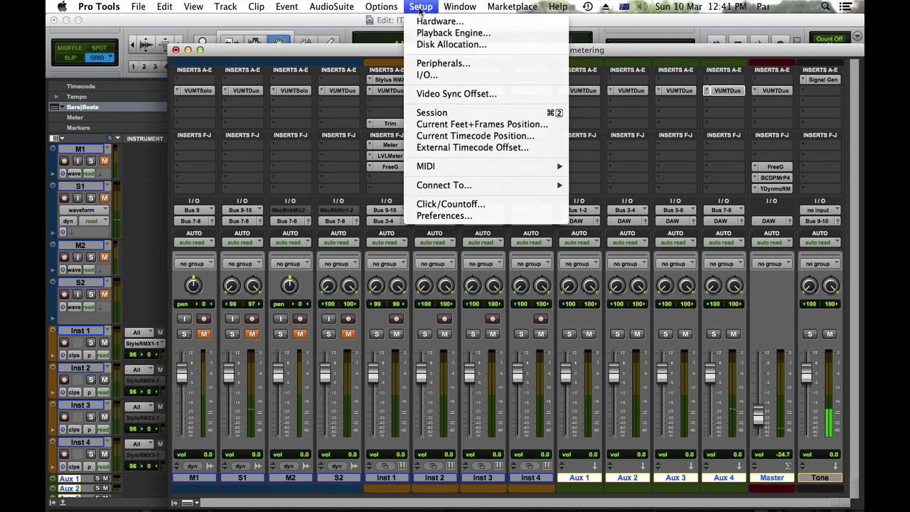
pyautogui.click(435, 112)
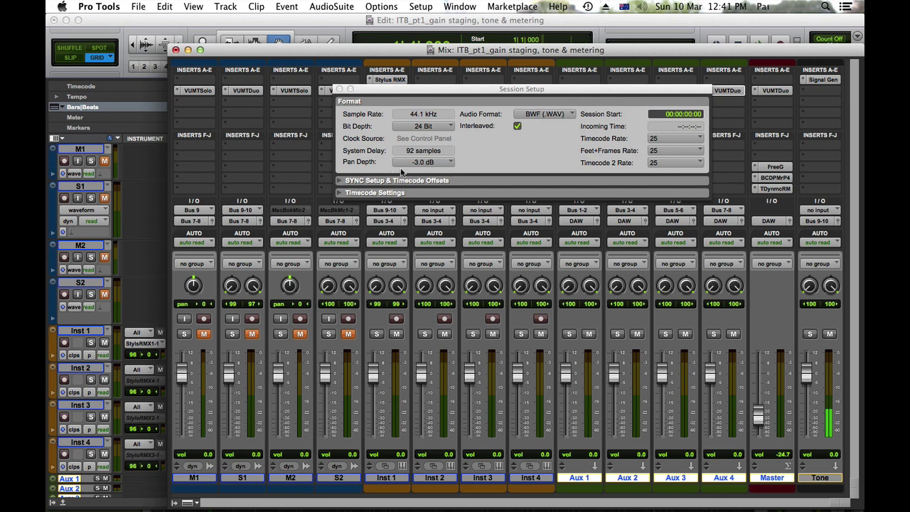
# Review the pan depth and bit depth choices in Session Setup without changing them, and close the window
pyautogui.click(451, 164)
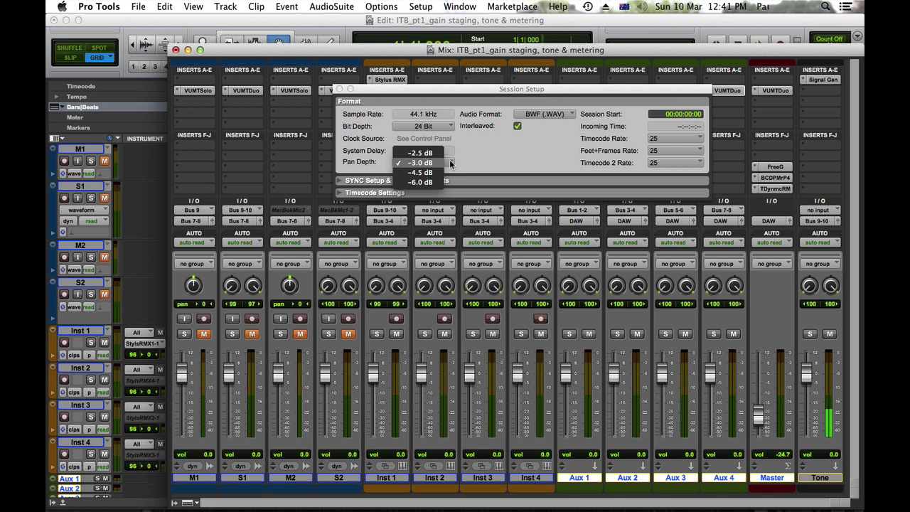
pyautogui.click(503, 154)
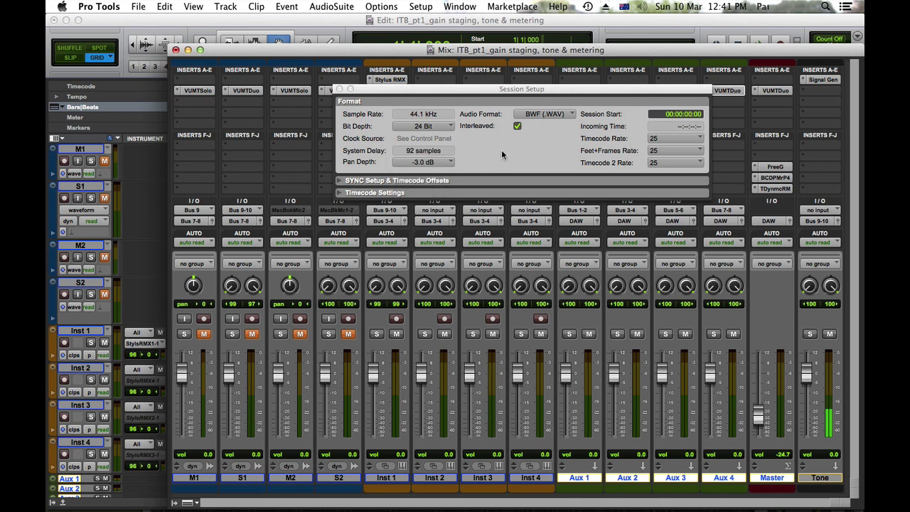
pyautogui.click(452, 128)
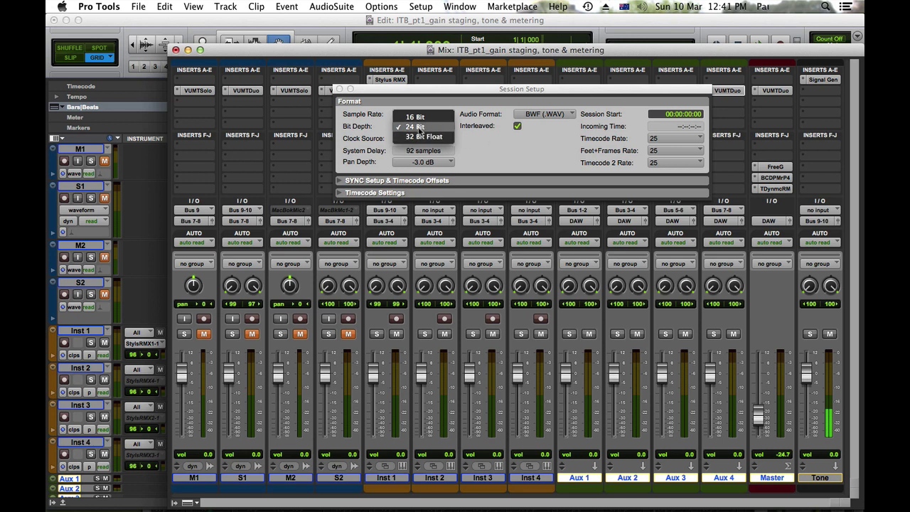
pyautogui.click(478, 140)
pyautogui.click(340, 89)
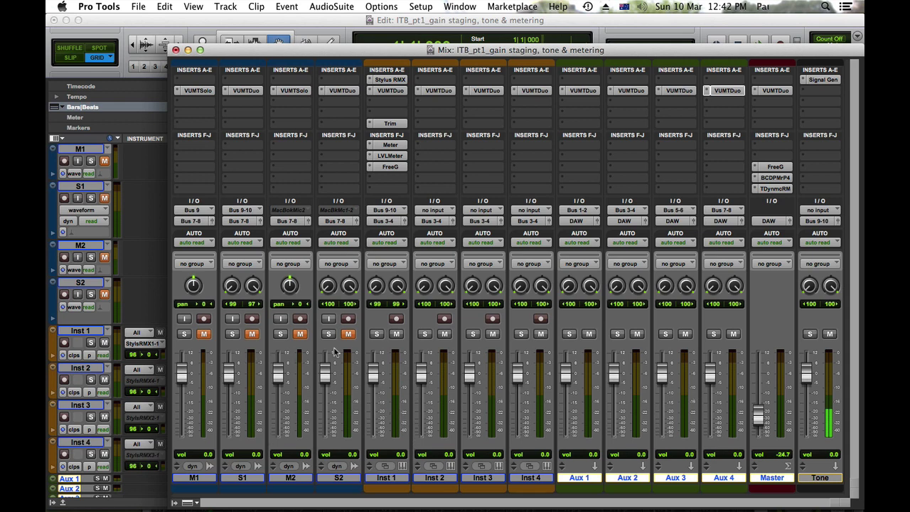
# Check whether Pre-Fader Metering is enabled in the session options
pyautogui.click(383, 7)
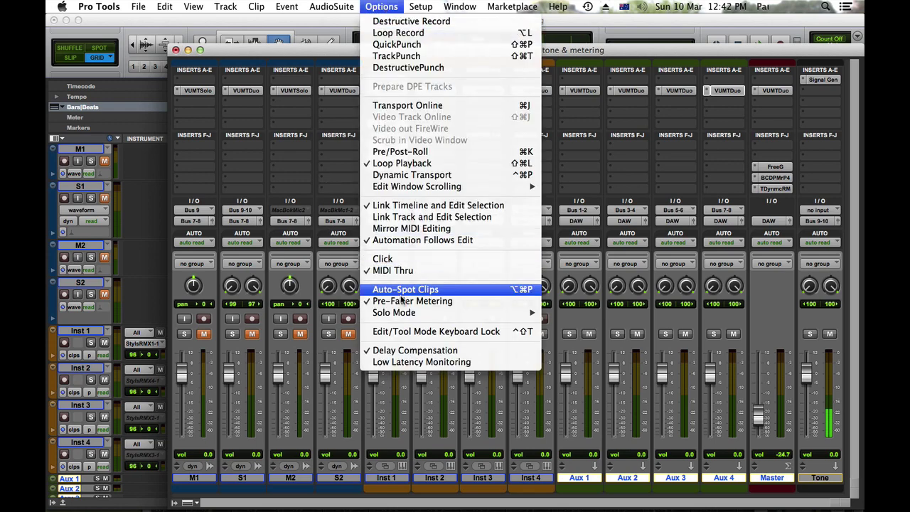
pyautogui.click(345, 375)
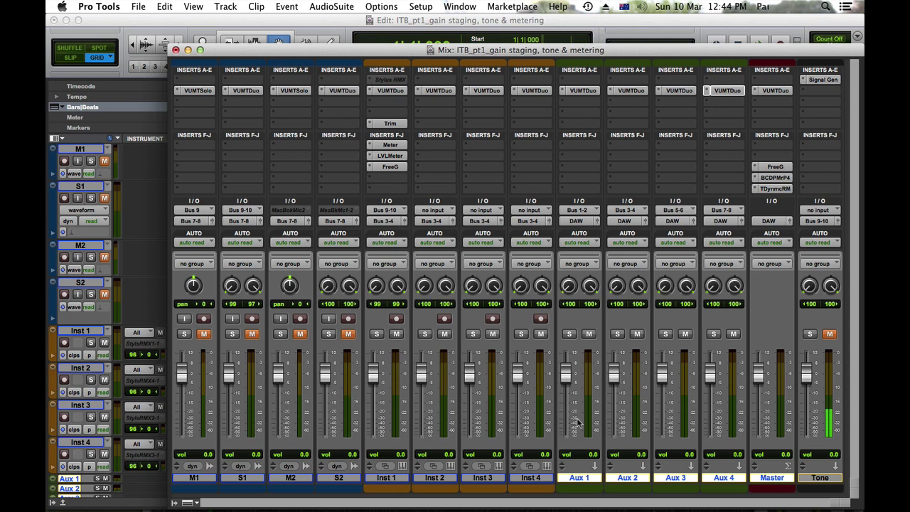
# Unmute the M1, S1, M2 and S2 tracks and start playback of their recorded clips
pyautogui.click(347, 334)
pyautogui.click(299, 335)
pyautogui.click(251, 334)
pyautogui.click(204, 334)
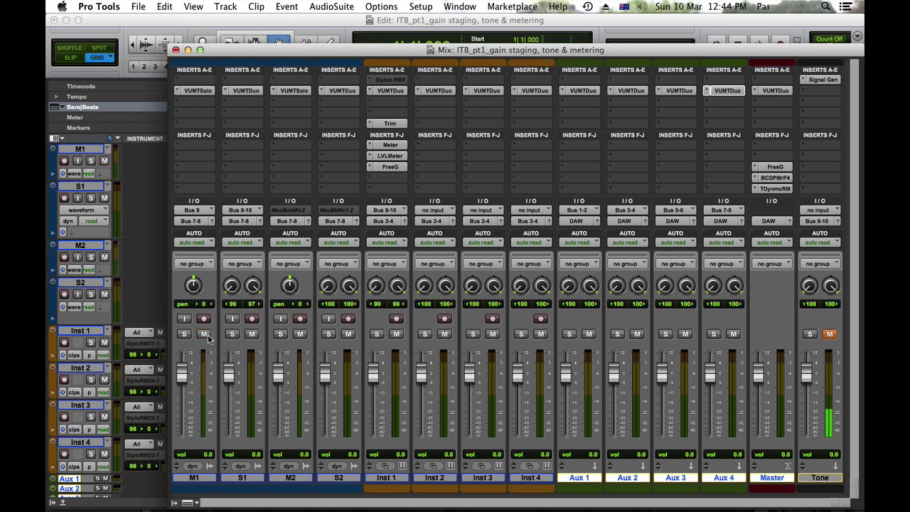
pyautogui.press('super+equal')
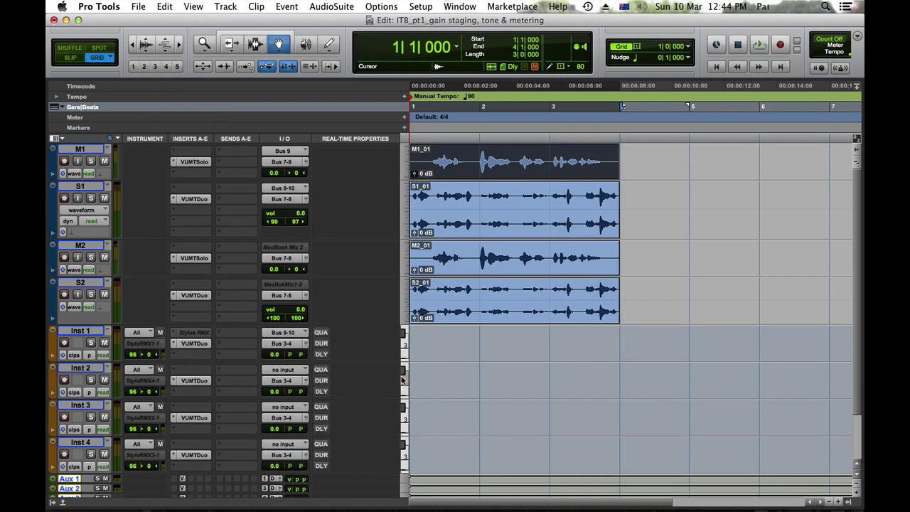
pyautogui.press('space')
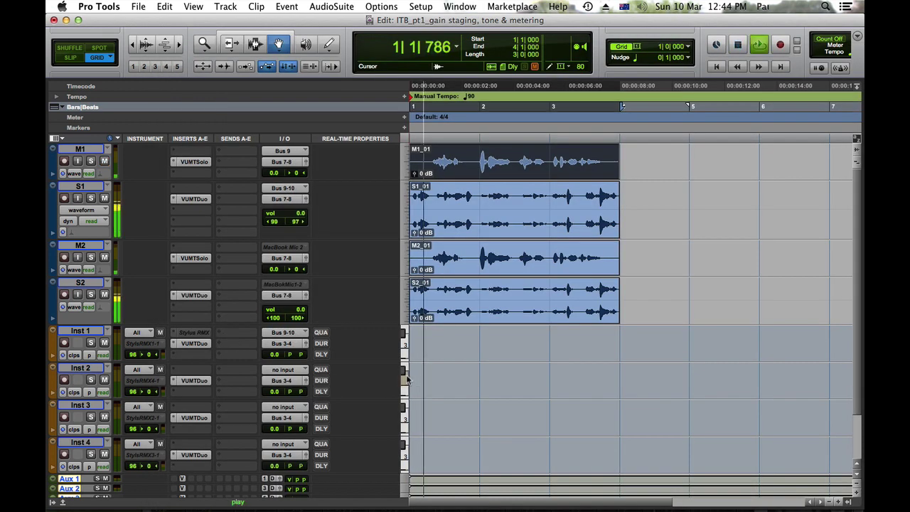
# In the Mix window, lower the Master fader to about -28.8 dB and clear its clip indicator
pyautogui.press('super+equal')
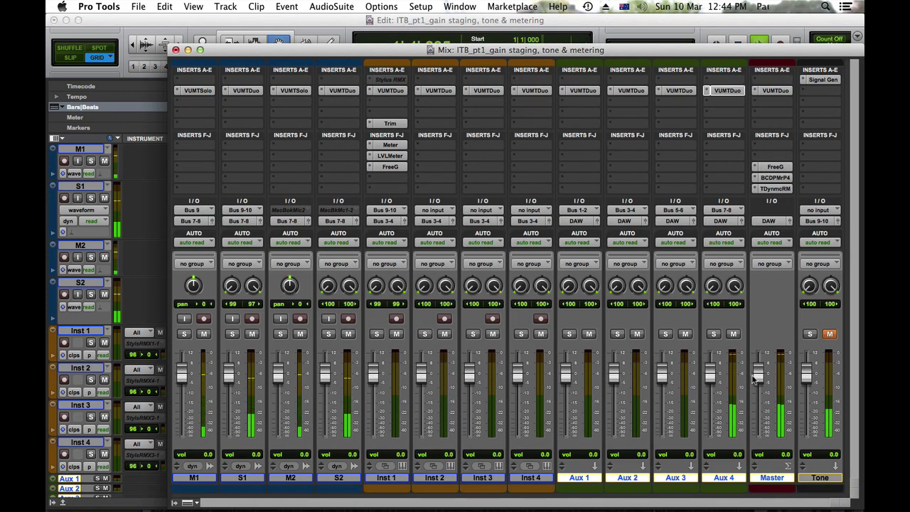
pyautogui.moveTo(760, 377); pyautogui.dragTo(760, 421)
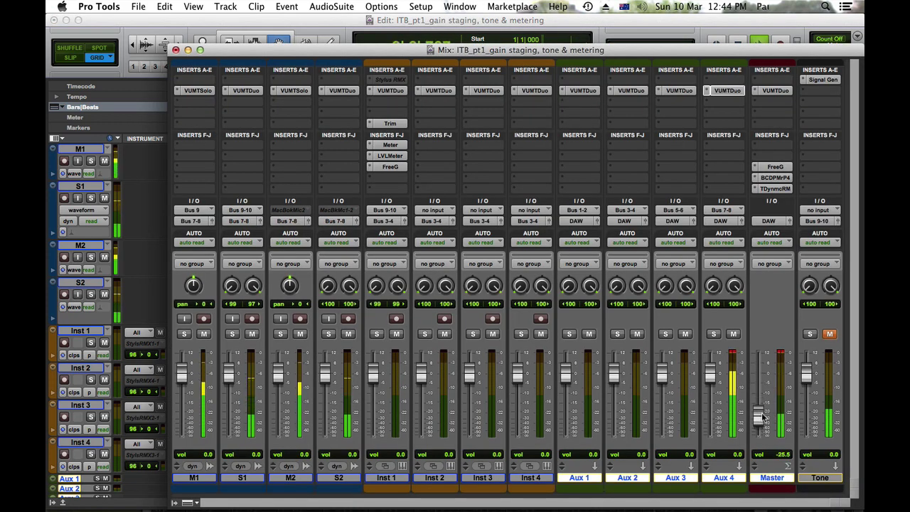
pyautogui.click(781, 353)
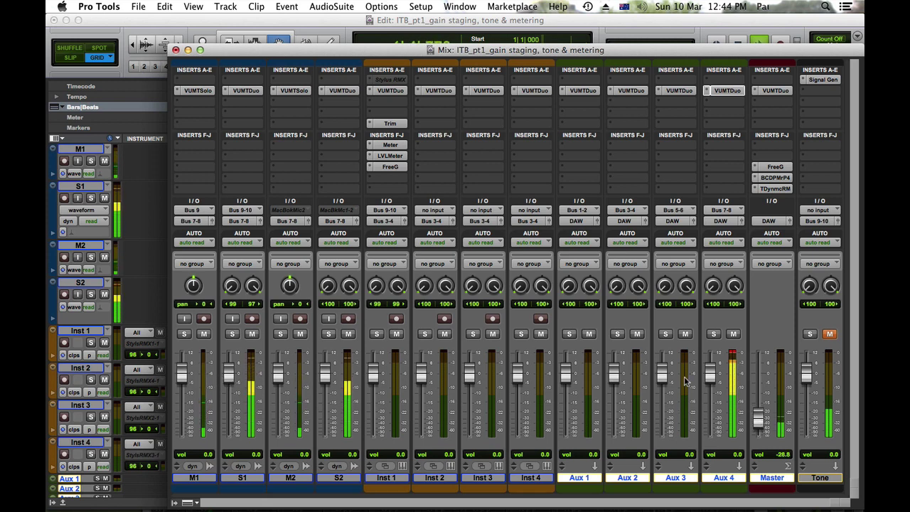
# Open Aux 4's VUMT Duo meter and place its window above the centre channel faders
pyautogui.click(723, 91)
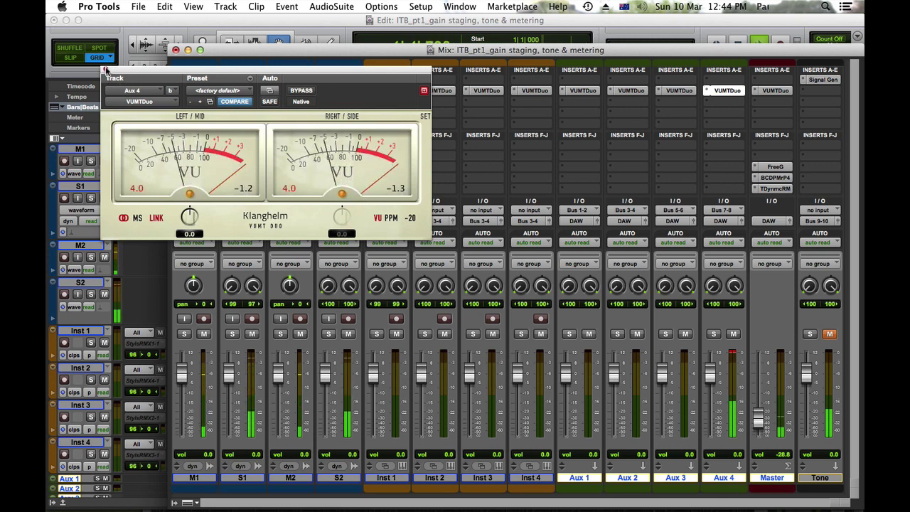
pyautogui.moveTo(184, 74); pyautogui.dragTo(376, 88)
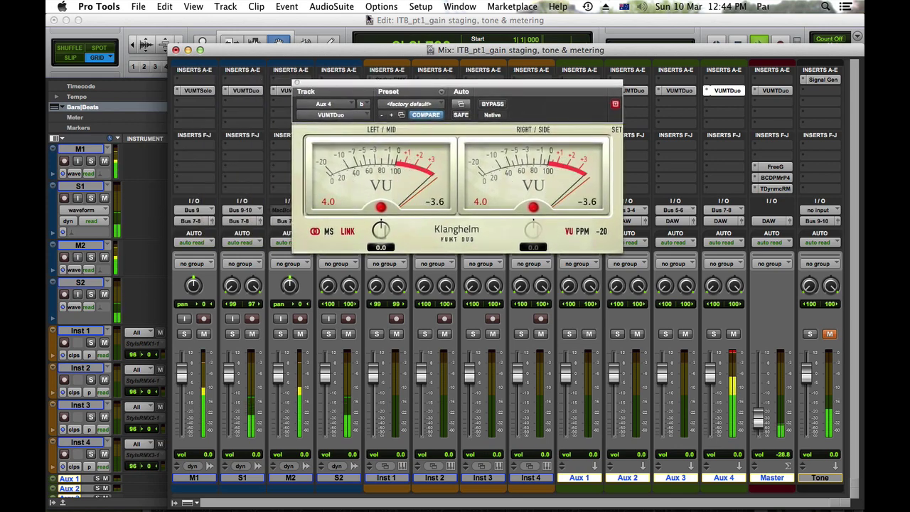
# Turn off Pre-Fader Metering and lower the M1, S1, M2 and S2 faders to -5.2, -5.2, -5.8 and -5.5 dB
pyautogui.click(381, 6)
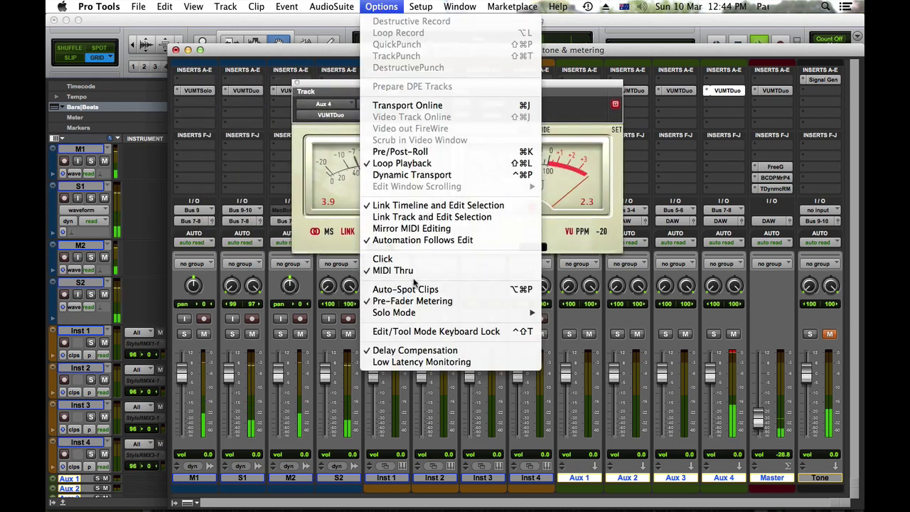
pyautogui.moveTo(411, 311)
pyautogui.click(293, 384)
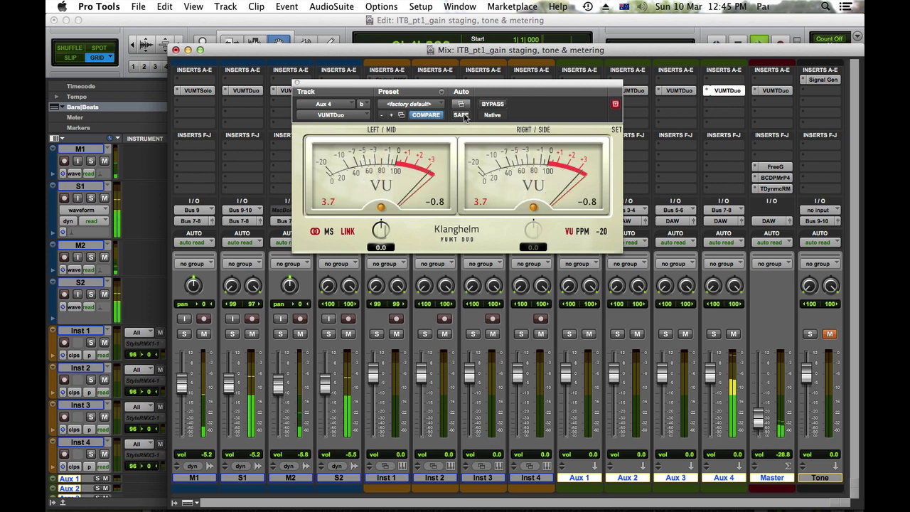
# Check the Pre-Fader Metering setting again with the track faders lowered
pyautogui.click(382, 6)
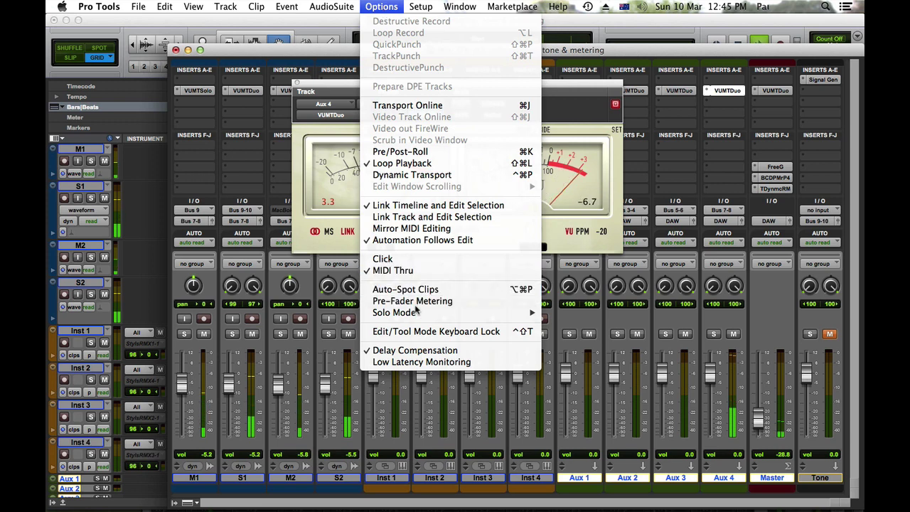
pyautogui.click(357, 364)
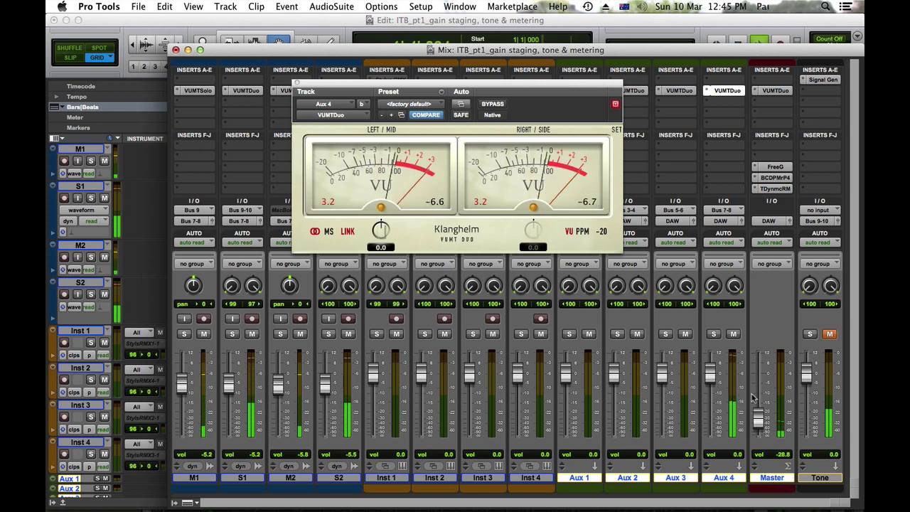
# Reset the Master fader to 0.0 dB and close Aux 4's VUMT Duo window
pyautogui.keyDown('alt'); pyautogui.click(760, 421); pyautogui.keyUp('alt')
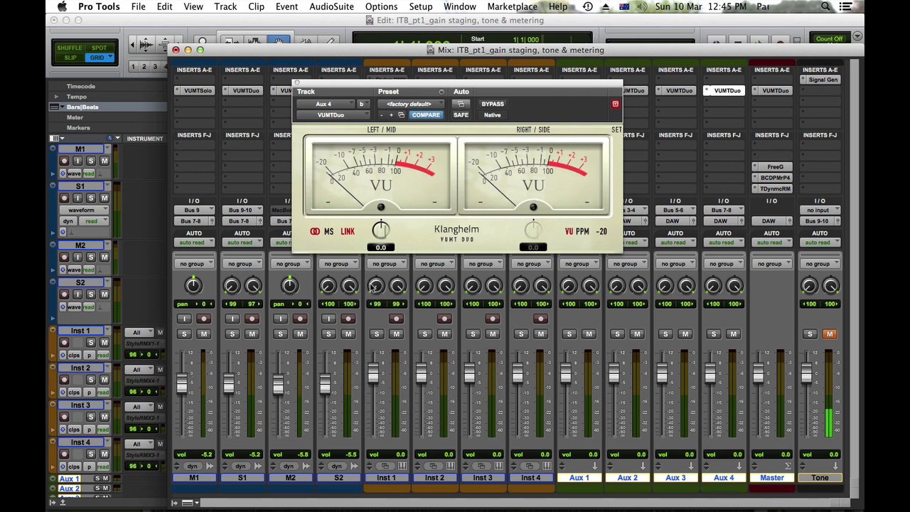
pyautogui.click(298, 83)
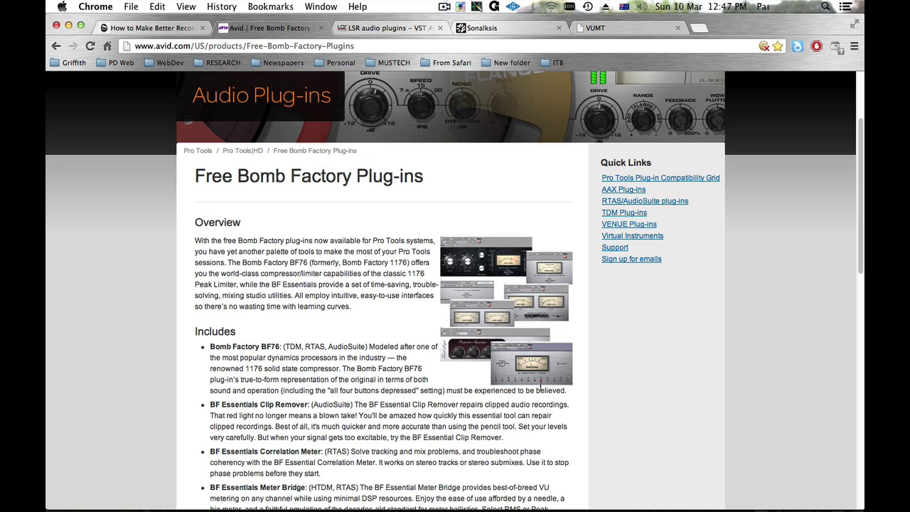
# View the web pages for the free LSR Audio LVLMeter and Sonalksis FreeG plug-ins in Chrome
pyautogui.click(373, 29)
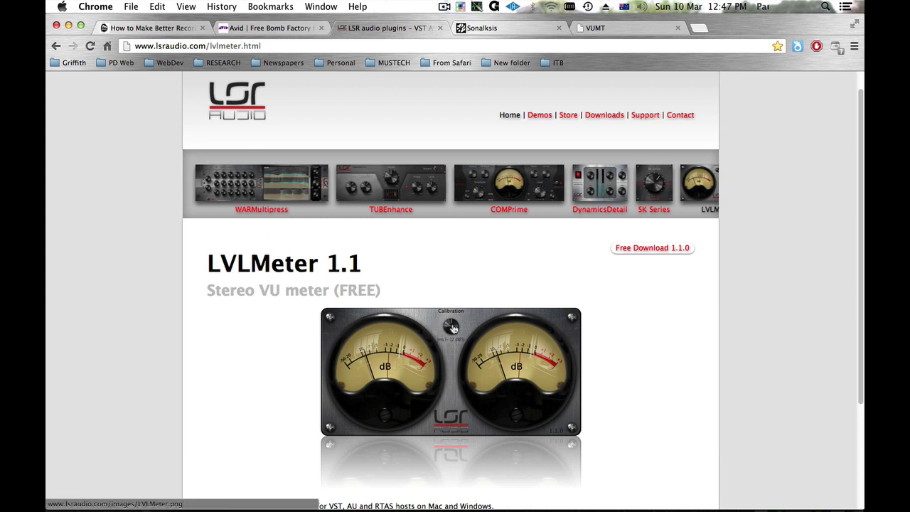
pyautogui.click(474, 27)
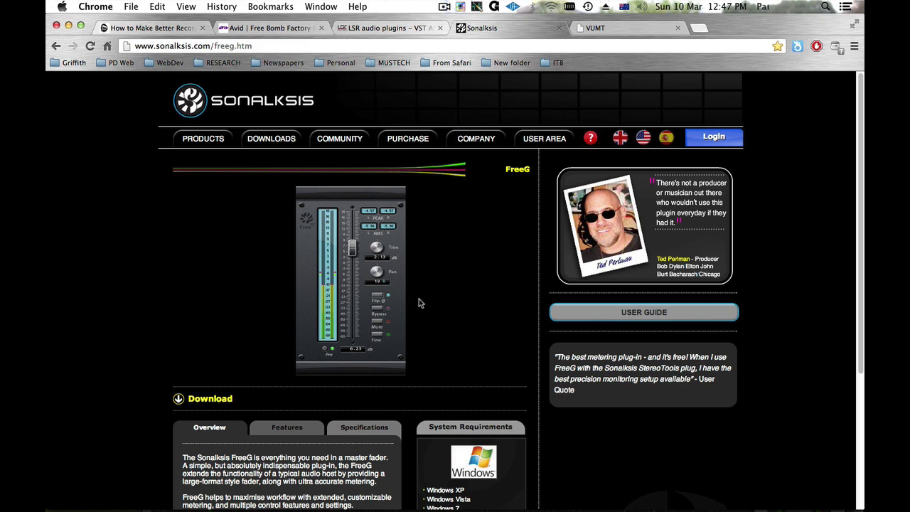
# Return to Pro Tools, unmute Tone while keeping the four audio tracks muted, and lower the Master fader to -19.9 dB
pyautogui.press('super+Tab')
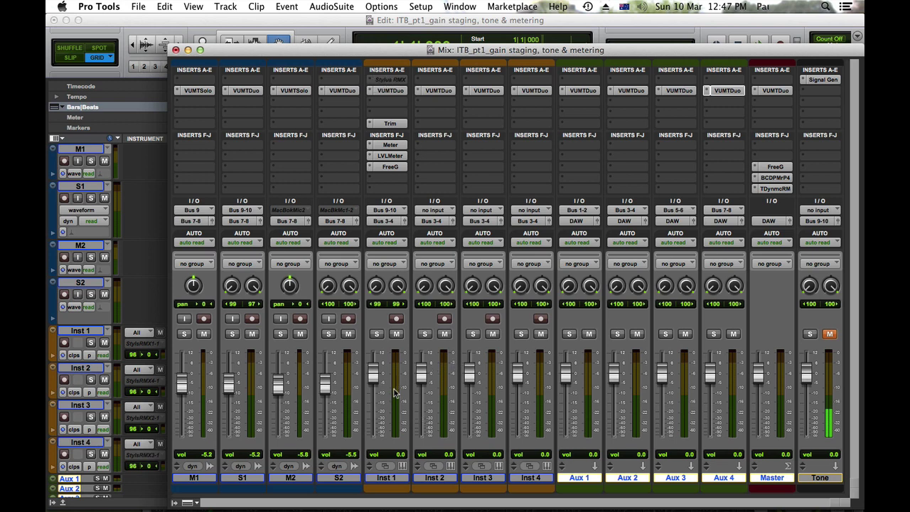
pyautogui.click(828, 335)
pyautogui.moveTo(763, 381); pyautogui.dragTo(763, 419)
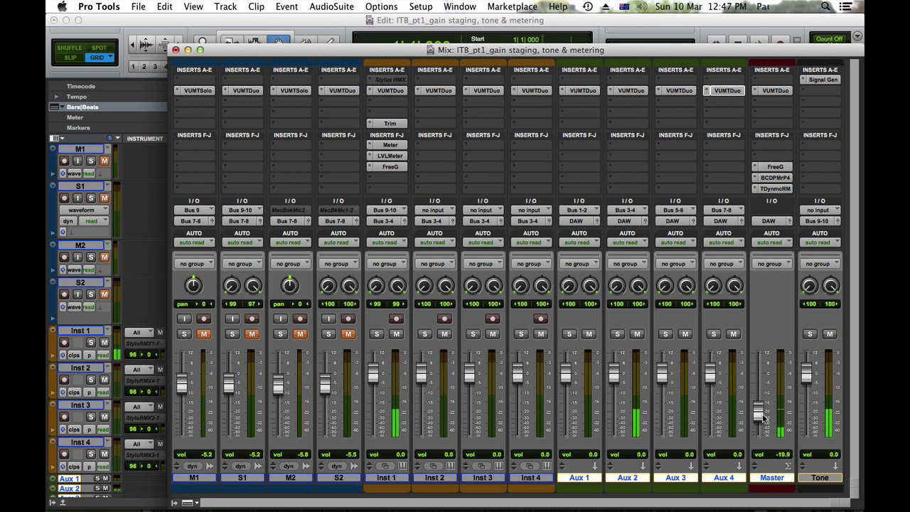
# Inspect Inst 1's BF Essential Meter Bridge and the Tone track's Signal Generator settings, and bring the Meter Bridge back up
pyautogui.click(390, 145)
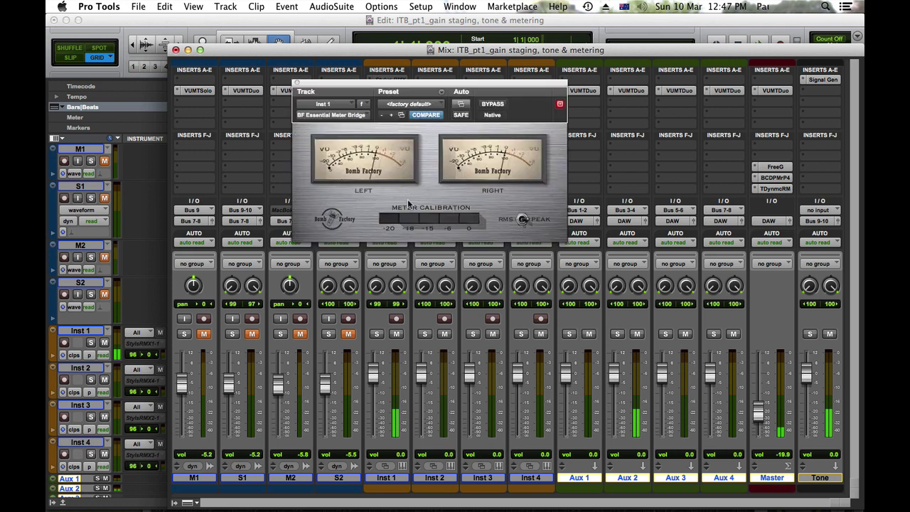
pyautogui.moveTo(467, 85); pyautogui.dragTo(351, 86)
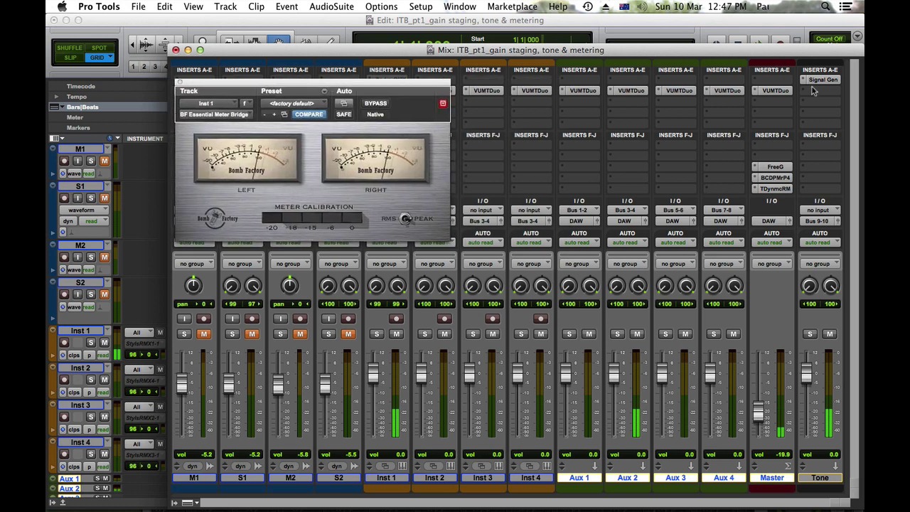
pyautogui.click(822, 81)
pyautogui.moveTo(427, 84); pyautogui.dragTo(756, 90)
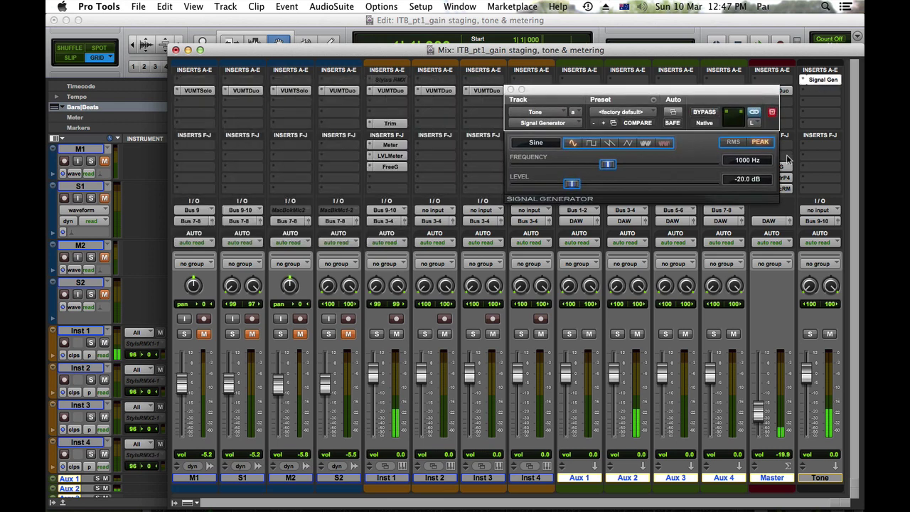
pyautogui.click(391, 145)
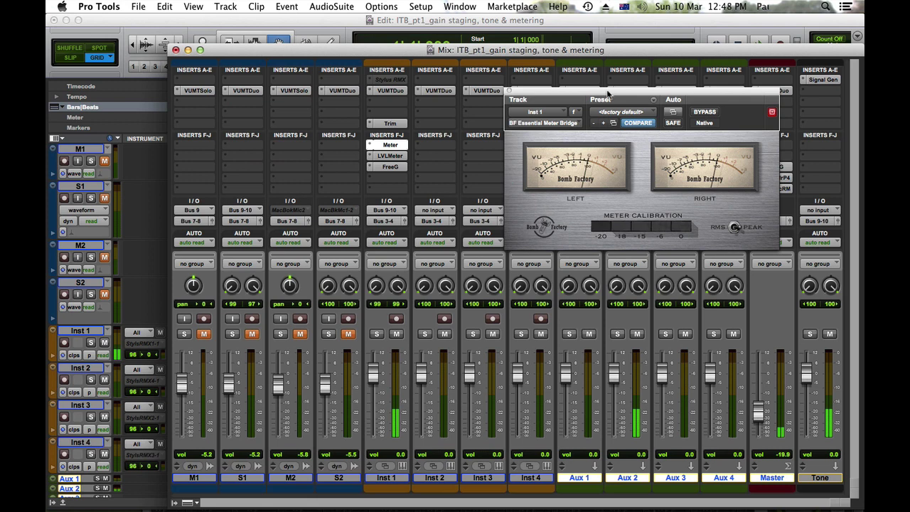
# Open Inst 1's LVLMeter, set its calibration to rms (-20 dBFS), and move the window clear of Inst 1's inserts
pyautogui.click(393, 155)
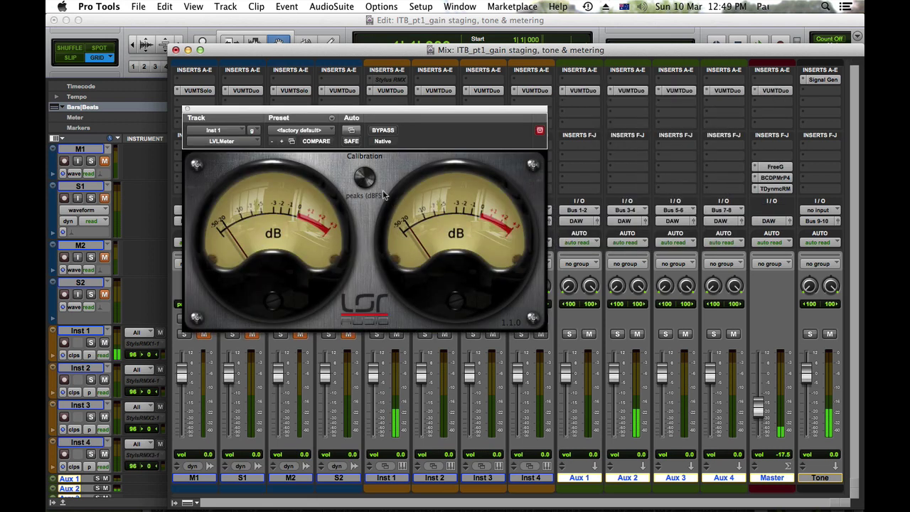
pyautogui.click(365, 177)
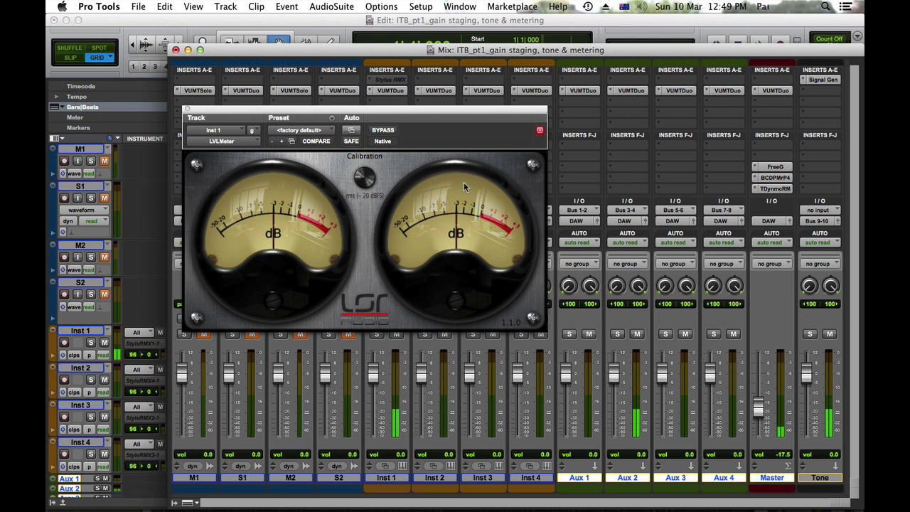
pyautogui.moveTo(441, 108); pyautogui.dragTo(718, 108)
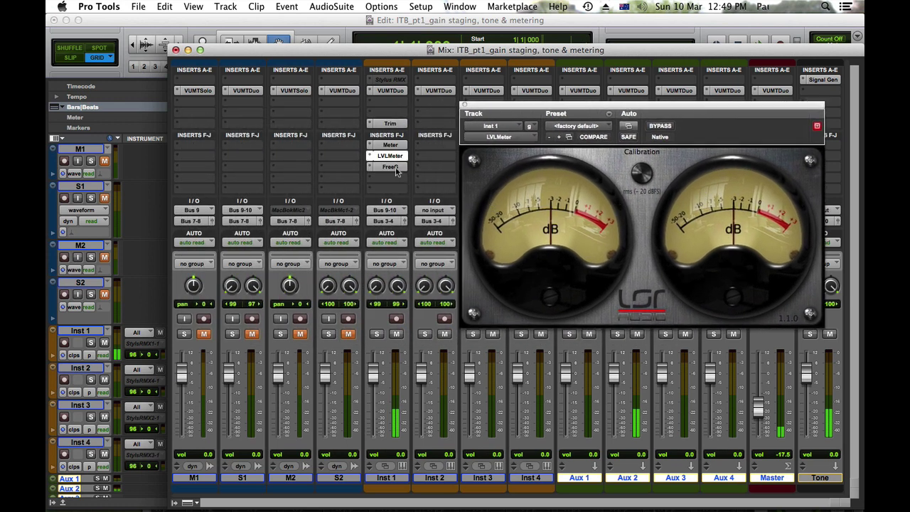
# Display Inst 1's BF Essential Meter Bridge beside the LVLMeter for comparison, and open the Sonalksis FreeG meter
pyautogui.click(389, 145)
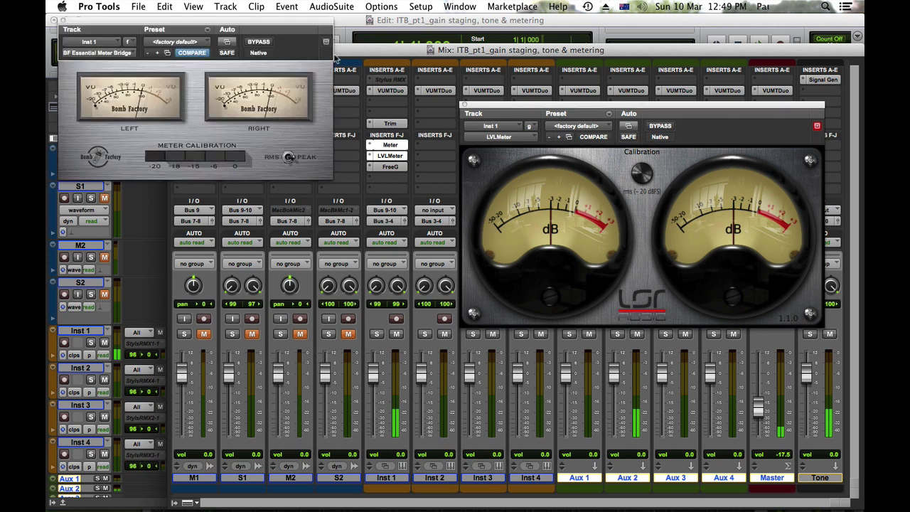
pyautogui.moveTo(292, 26); pyautogui.dragTo(346, 101)
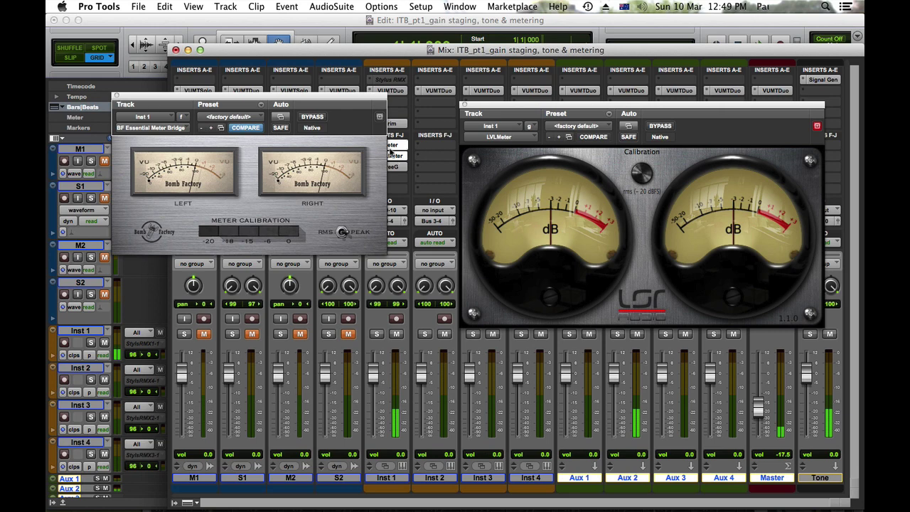
pyautogui.moveTo(345, 98); pyautogui.dragTo(289, 69)
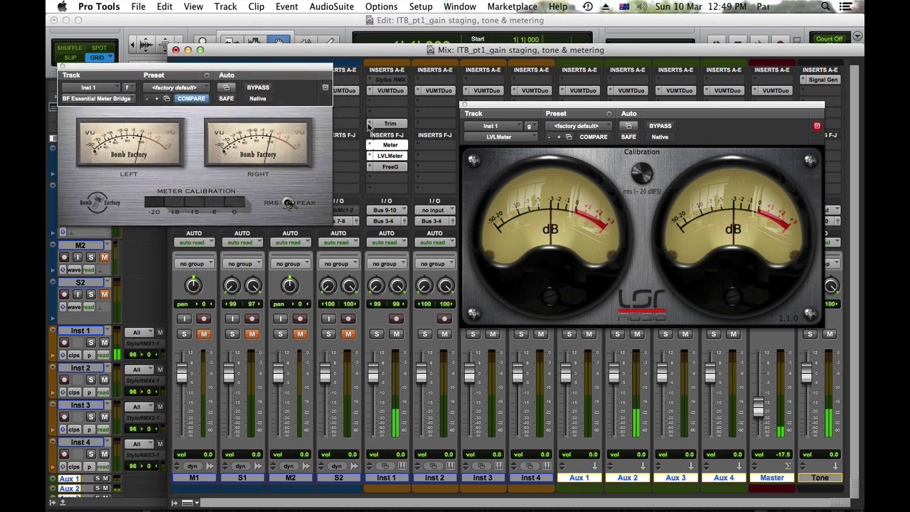
pyautogui.click(393, 169)
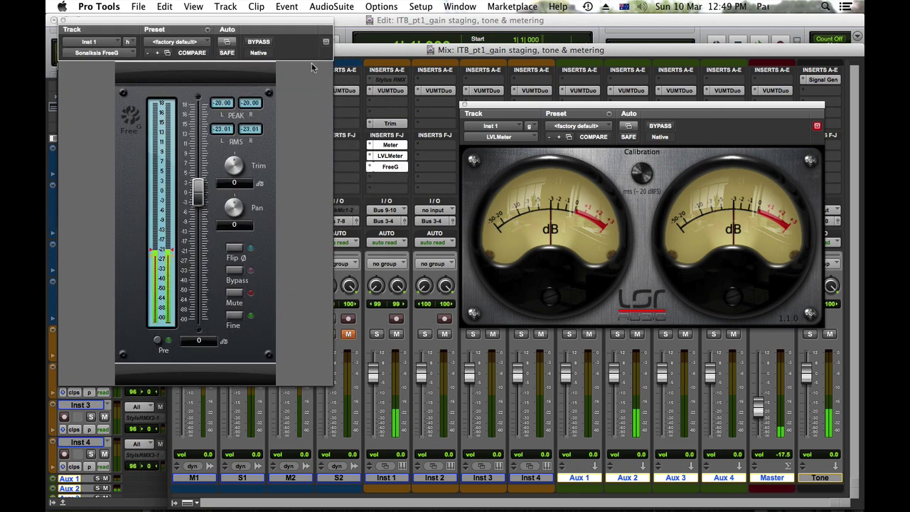
# Move the Sonalksis FreeG window to compare it with Inst 1's other two meters, and close all the plug-in windows
pyautogui.moveTo(287, 27); pyautogui.dragTo(422, 100)
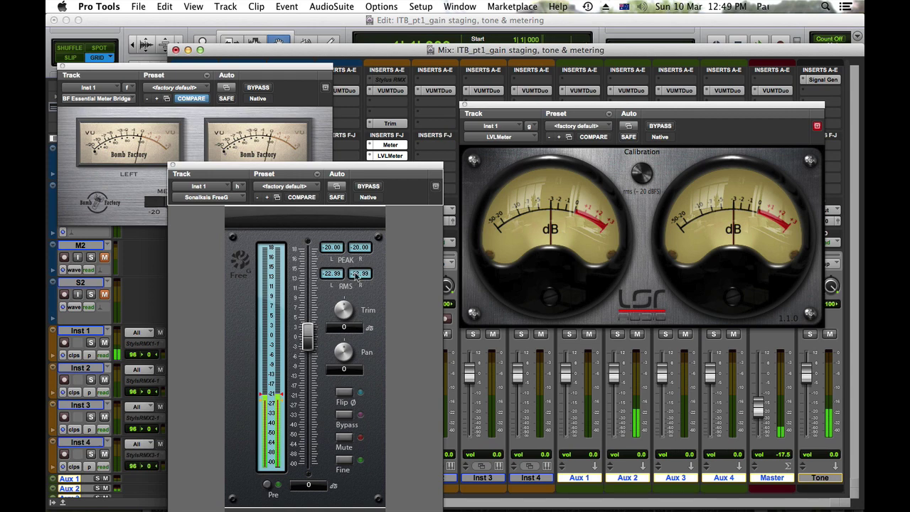
pyautogui.click(172, 166)
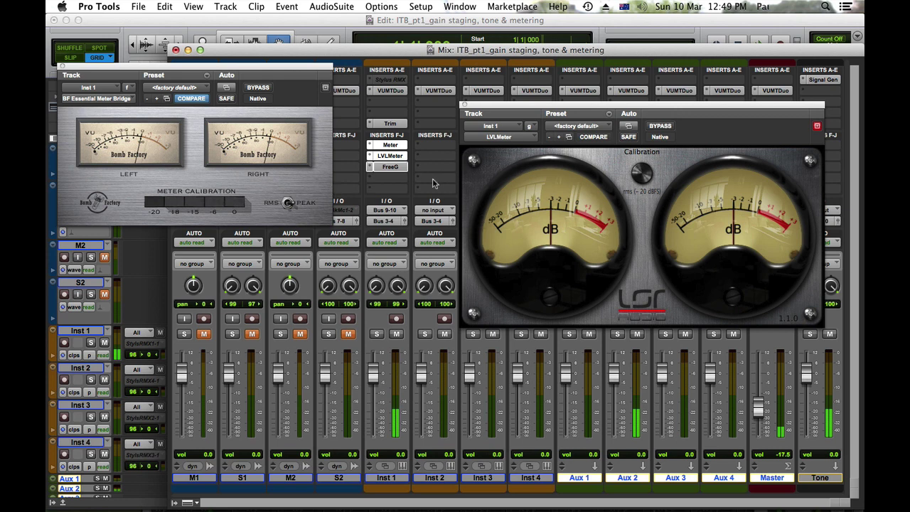
pyautogui.press('ctrl+alt+super+w')
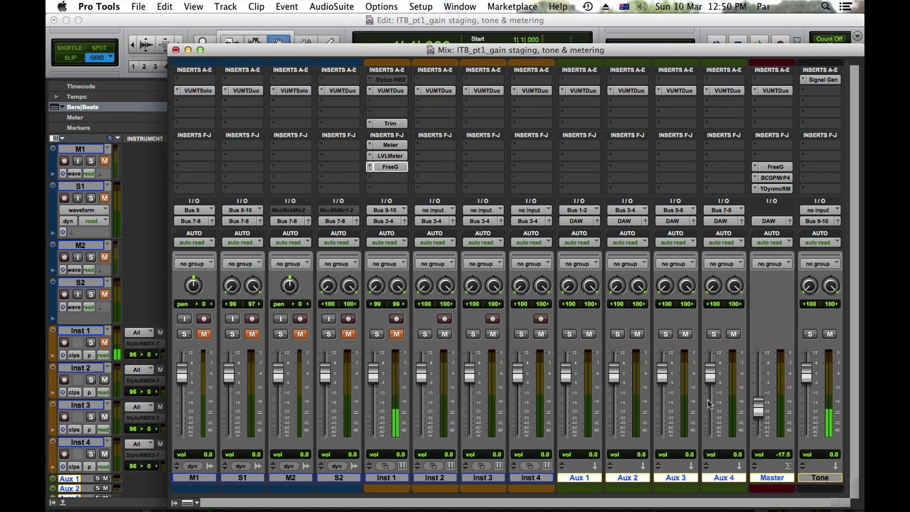
# Mute the Tone track and make the inactive Stylus RMX instrument on Inst 1 active
pyautogui.click(830, 333)
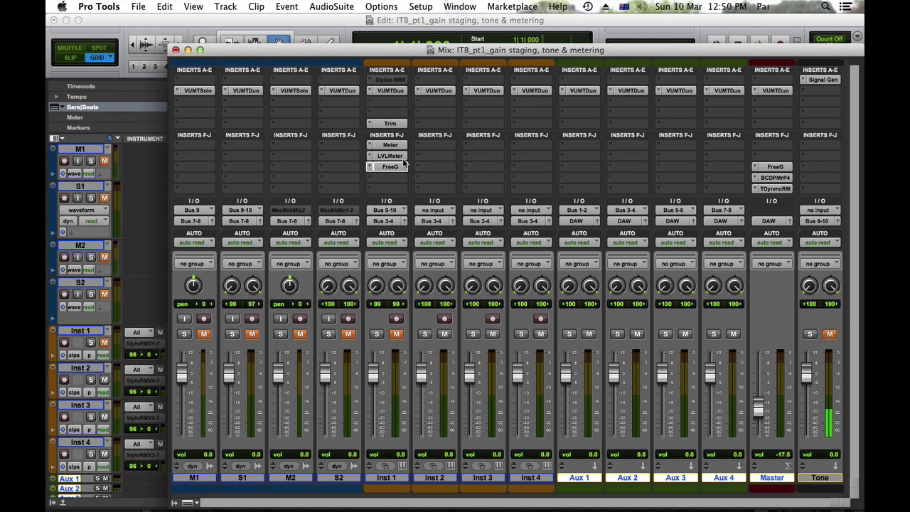
pyautogui.rightClick(389, 81)
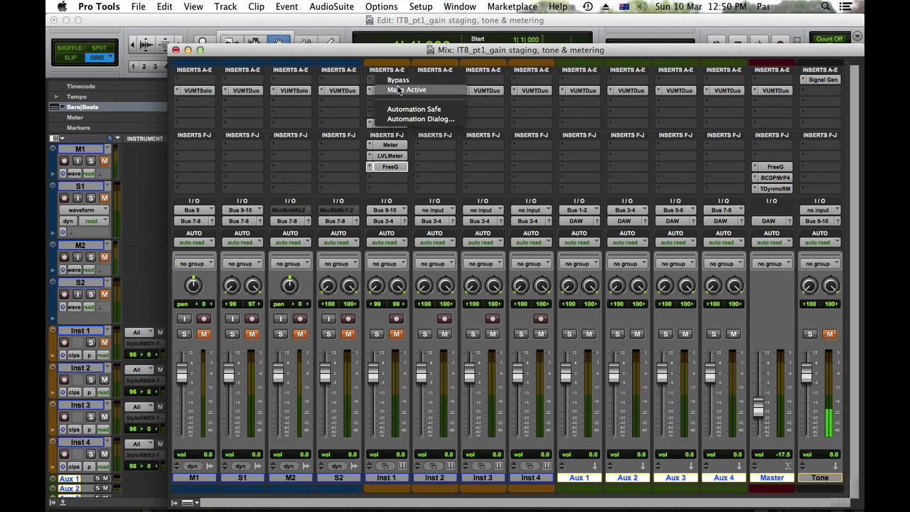
pyautogui.click(401, 91)
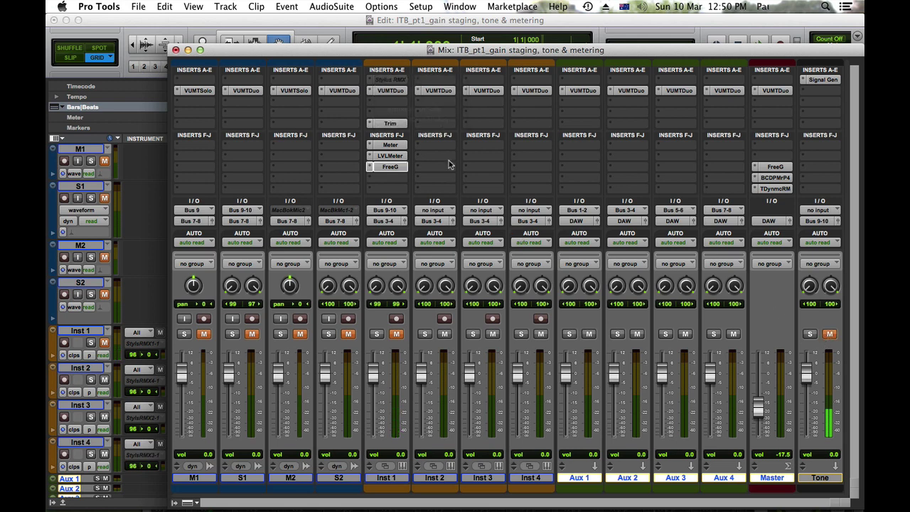
# Open Inst 1's Stylus RMX, move its window fully into view, examine its mixer page, and close it
pyautogui.click(398, 81)
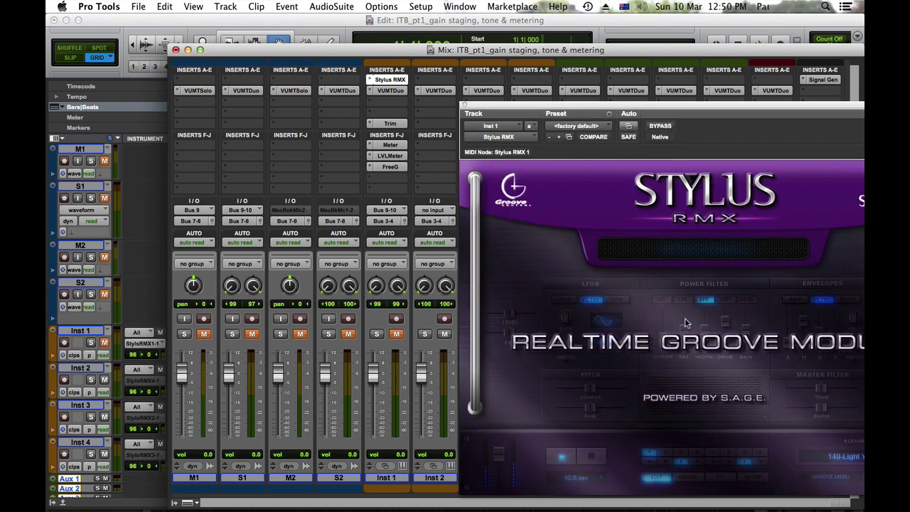
pyautogui.moveTo(673, 110); pyautogui.dragTo(532, 56)
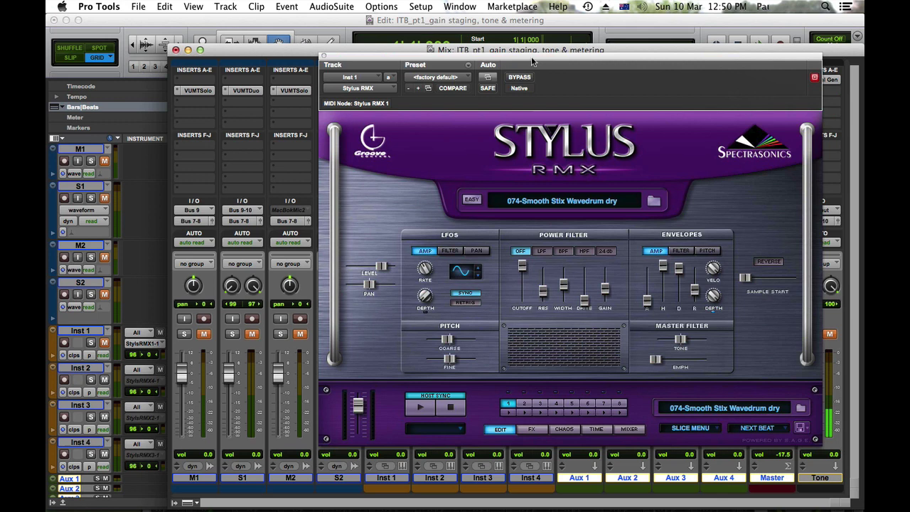
pyautogui.click(631, 429)
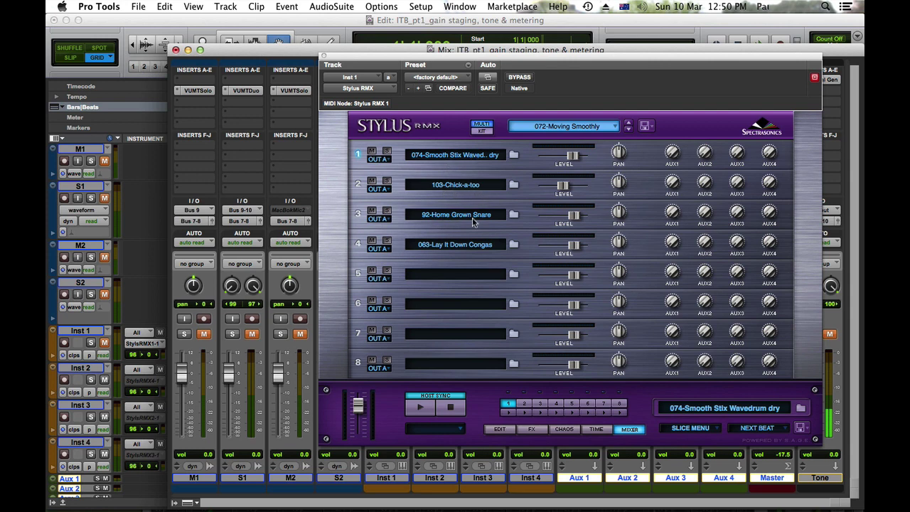
pyautogui.click(324, 56)
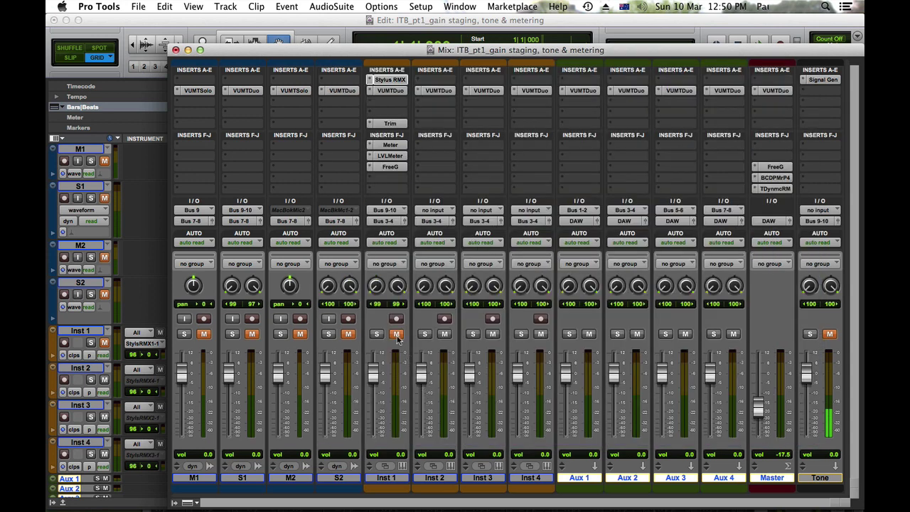
# Unmute Inst 1, play the session, and adjust the Master fader to -14.5 dB
pyautogui.click(397, 335)
pyautogui.moveTo(759, 408); pyautogui.dragTo(759, 394)
pyautogui.press('space')
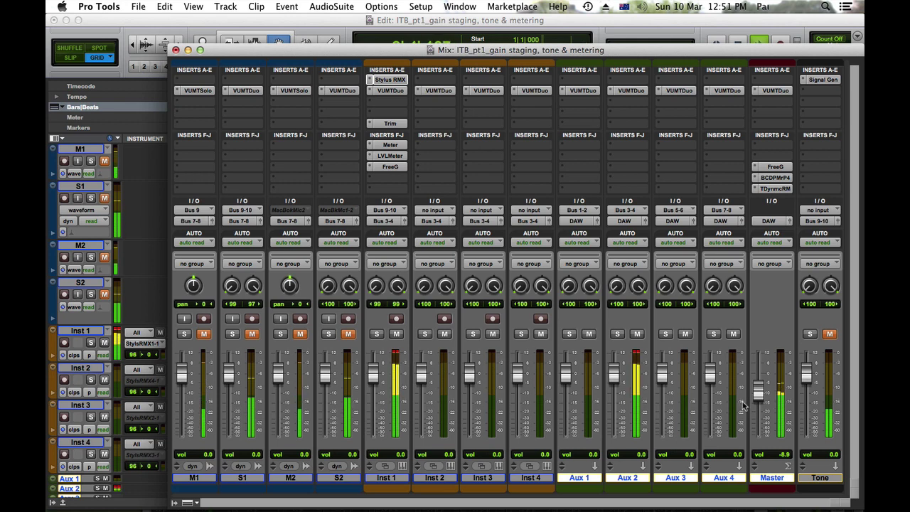
pyautogui.moveTo(762, 396); pyautogui.dragTo(763, 408)
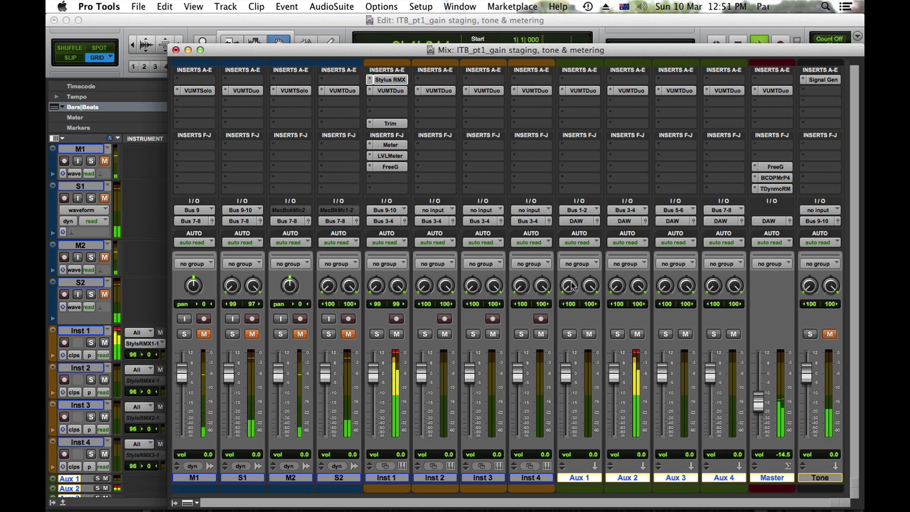
# Recheck Inst 1's Stylus RMX window, and set the gain of Inst 1's Trim plug-in to -9.0 dB
pyautogui.click(391, 79)
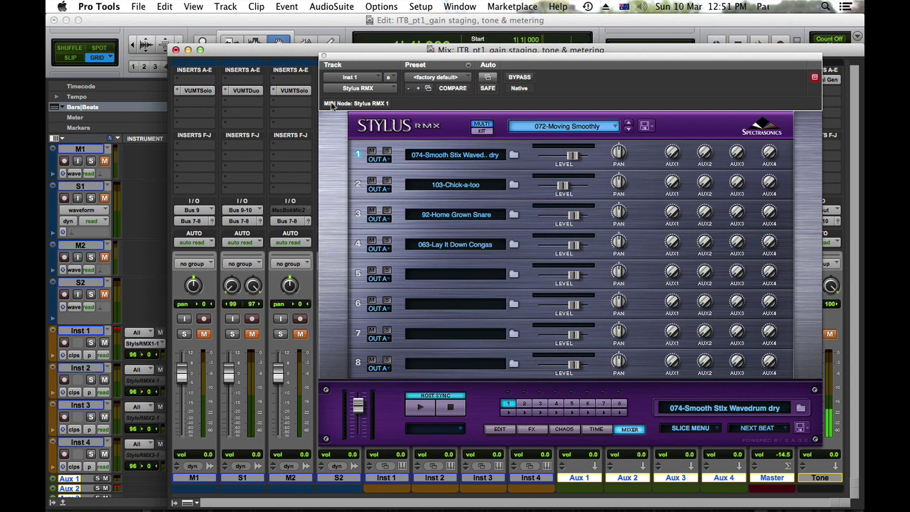
pyautogui.click(323, 55)
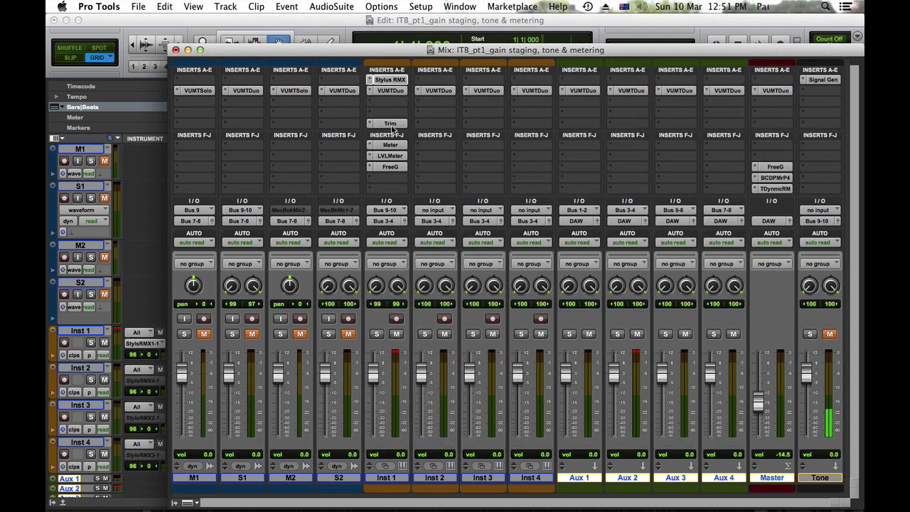
pyautogui.click(392, 125)
pyautogui.moveTo(525, 61); pyautogui.dragTo(674, 88)
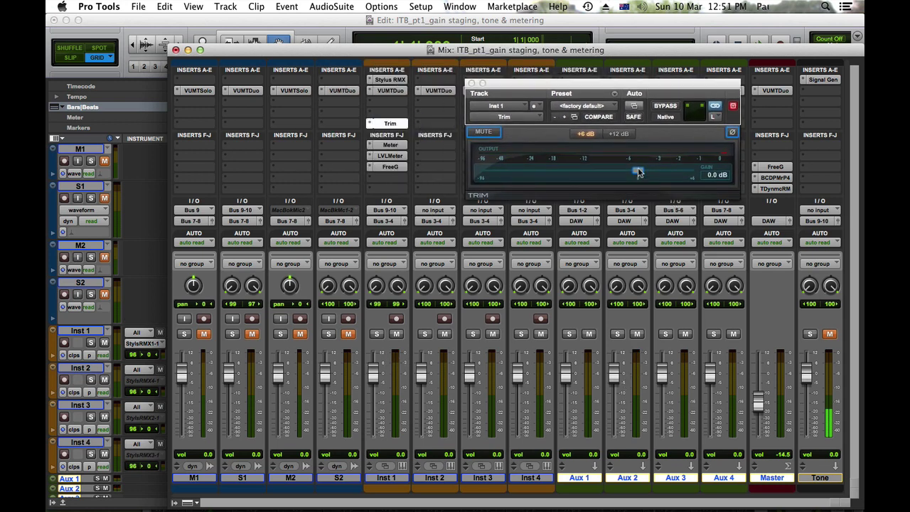
pyautogui.moveTo(638, 170); pyautogui.dragTo(606, 168)
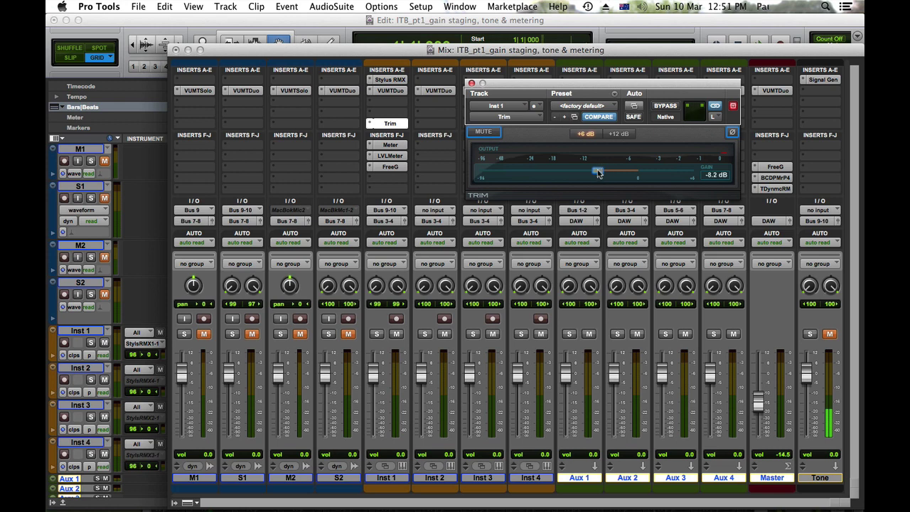
pyautogui.moveTo(597, 173); pyautogui.dragTo(595, 174)
# Play the session with the trimmed Inst 1 signal and raise the Master fader to -5.8 dB
pyautogui.press('space')
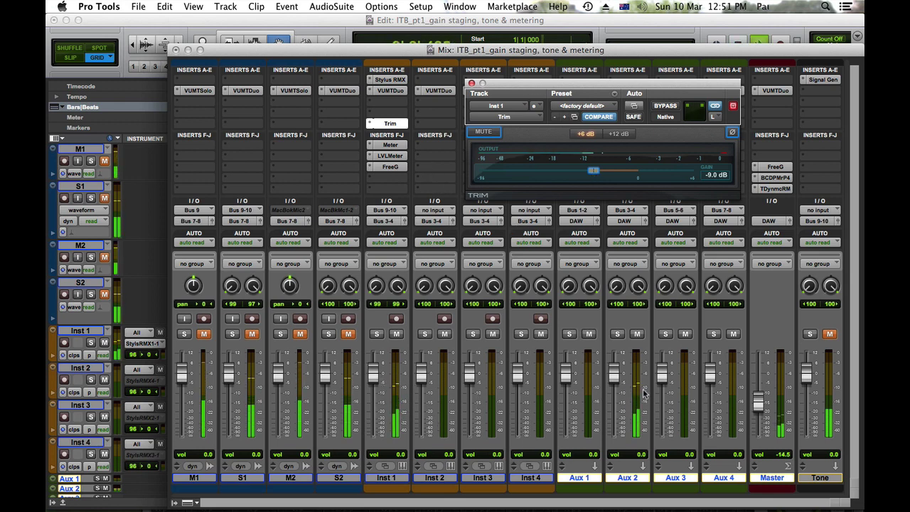
pyautogui.click(759, 403)
pyautogui.moveTo(759, 403); pyautogui.dragTo(761, 391)
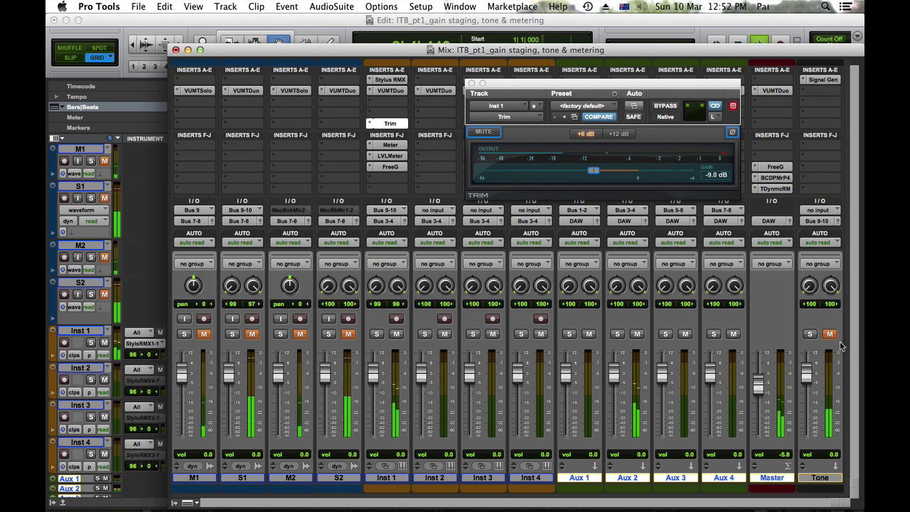
# Check Aux 2's playback level on its VUMTDuo meter, close the meter, and move the Trim window clear of Inst 1's inserts
pyautogui.moveTo(656, 88); pyautogui.dragTo(422, 109)
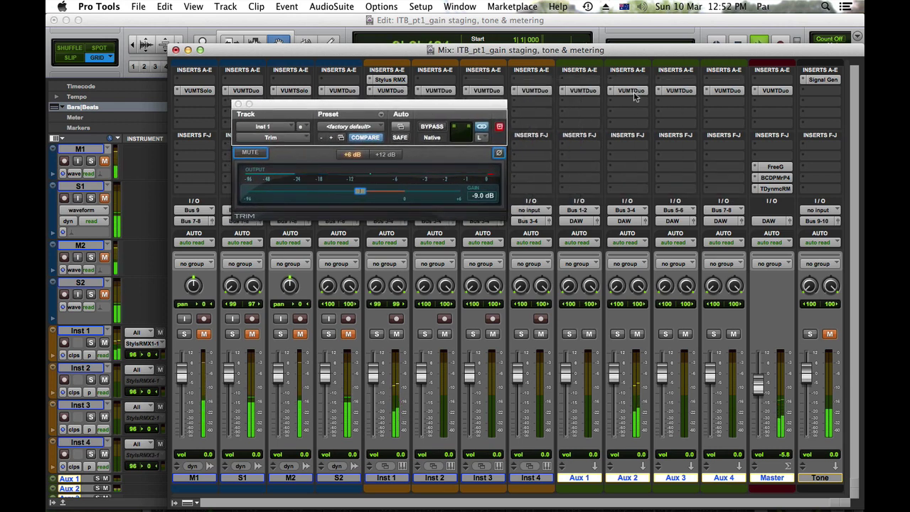
pyautogui.click(633, 92)
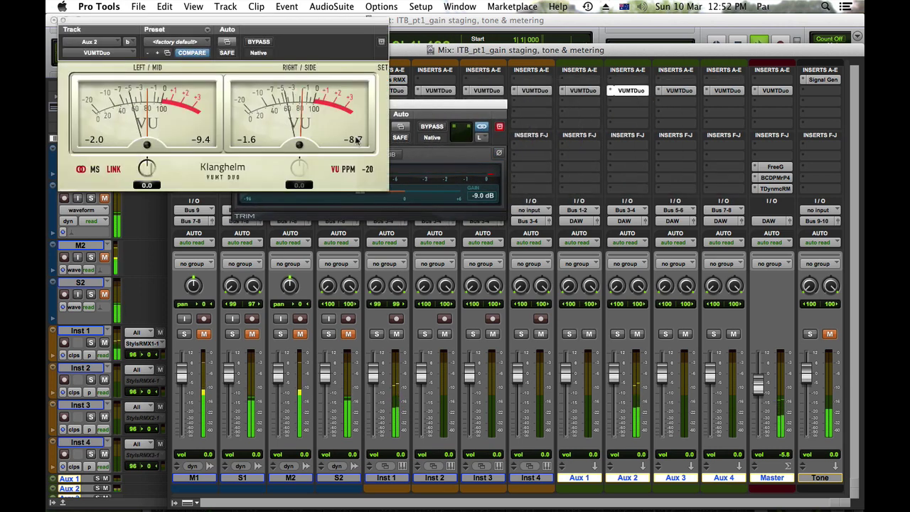
pyautogui.moveTo(267, 21); pyautogui.dragTo(786, 108)
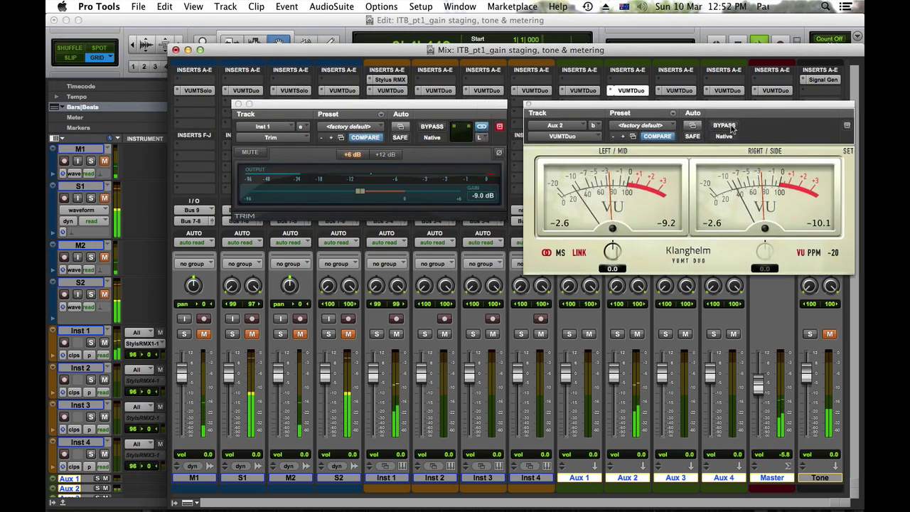
pyautogui.click(528, 104)
pyautogui.moveTo(268, 105); pyautogui.dragTo(566, 105)
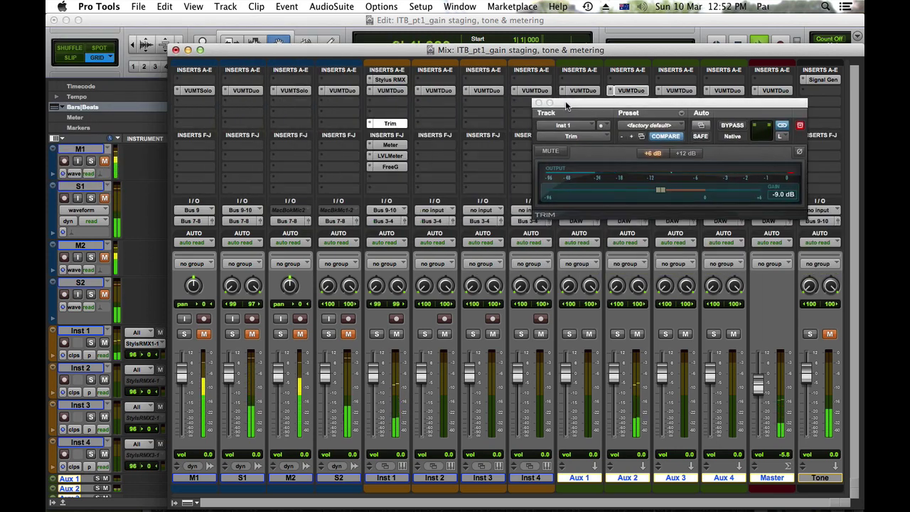
# Check Inst 1's playback level on the BF Essential Meter Bridge, moving its window clear of the inserts before closing it
pyautogui.click(396, 146)
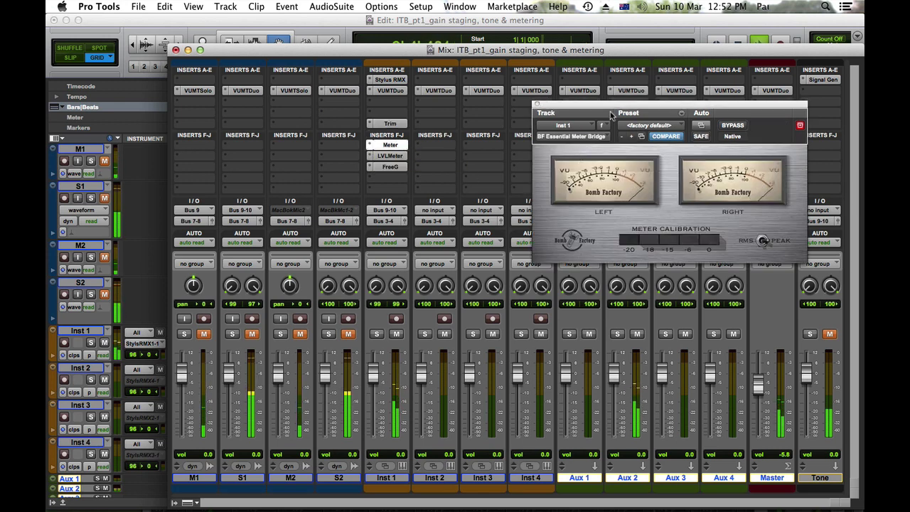
pyautogui.moveTo(613, 106); pyautogui.dragTo(287, 89)
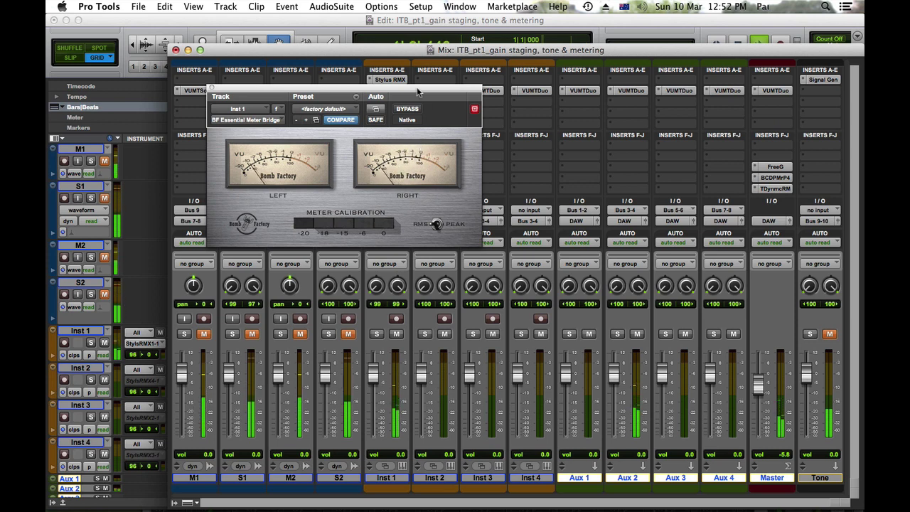
pyautogui.moveTo(418, 91); pyautogui.dragTo(643, 114)
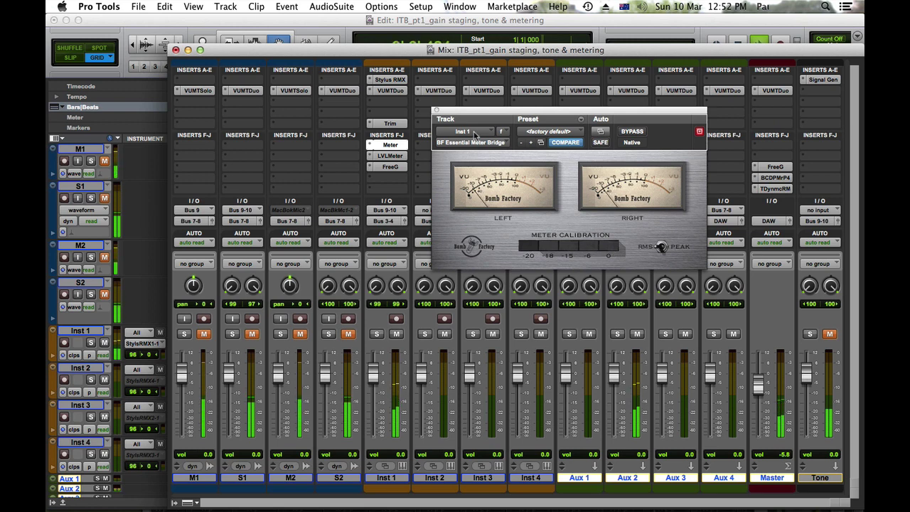
pyautogui.click(437, 110)
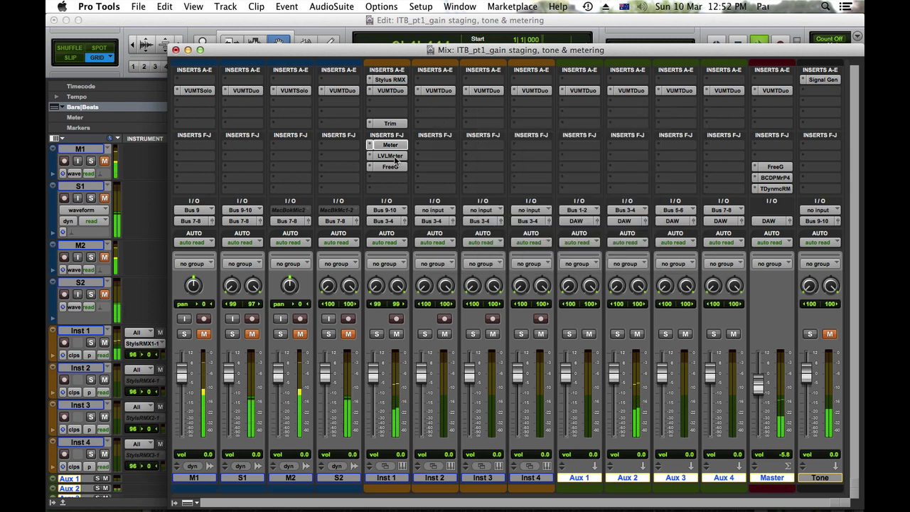
# Check Inst 1's playback level on the LVLMeter and on the Sonalksis FreeG, closing each meter after viewing
pyautogui.click(401, 157)
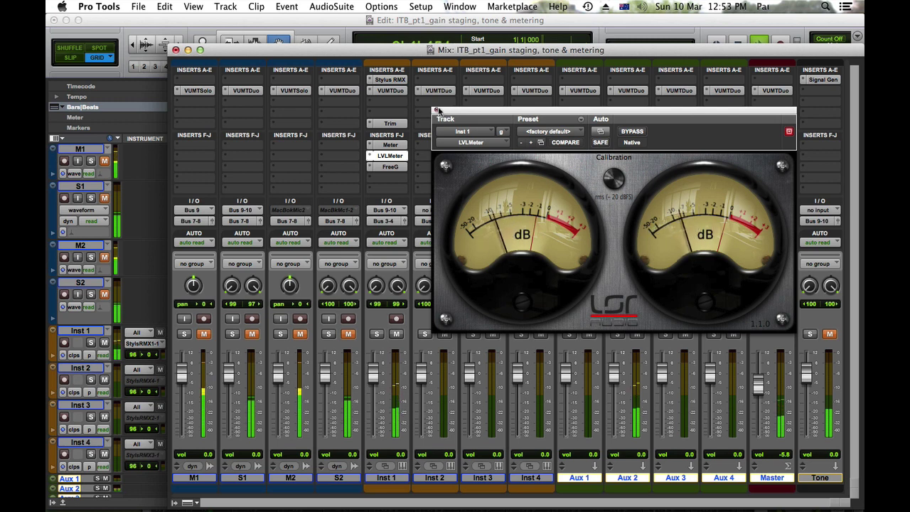
pyautogui.click(437, 112)
pyautogui.click(393, 167)
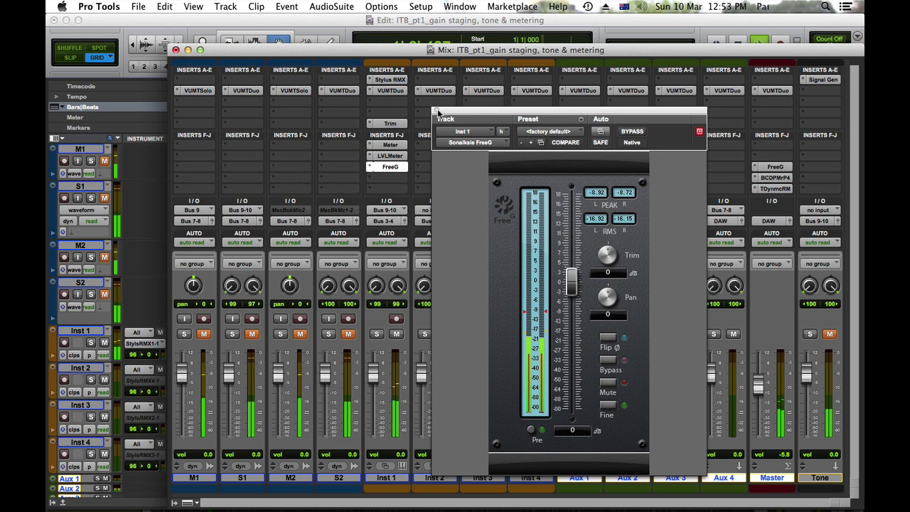
pyautogui.click(438, 110)
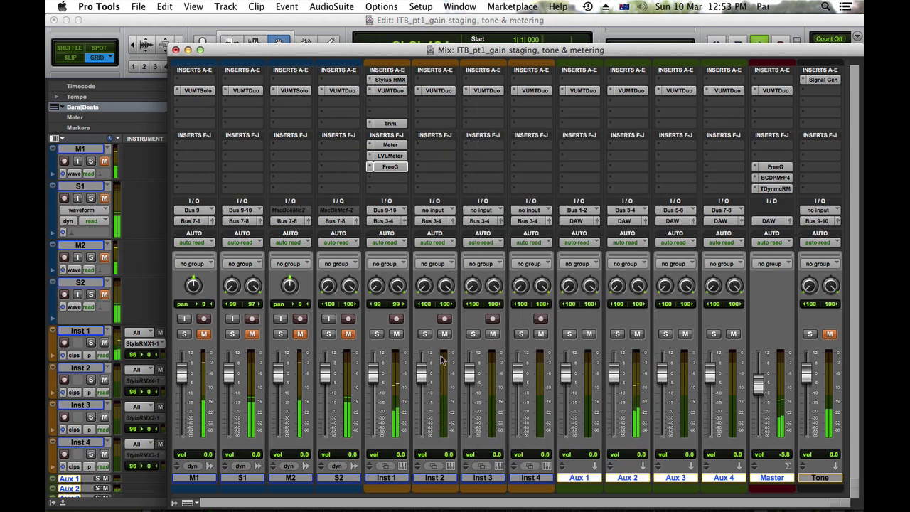
# Mute Inst 1, reset the gain of its Trim plug-in to 0 dB, and close the Trim window
pyautogui.click(397, 334)
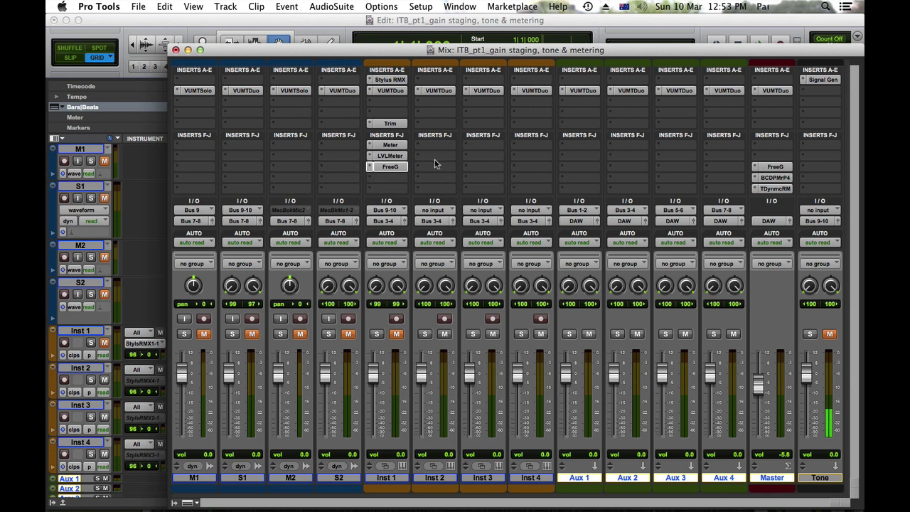
pyautogui.click(372, 127)
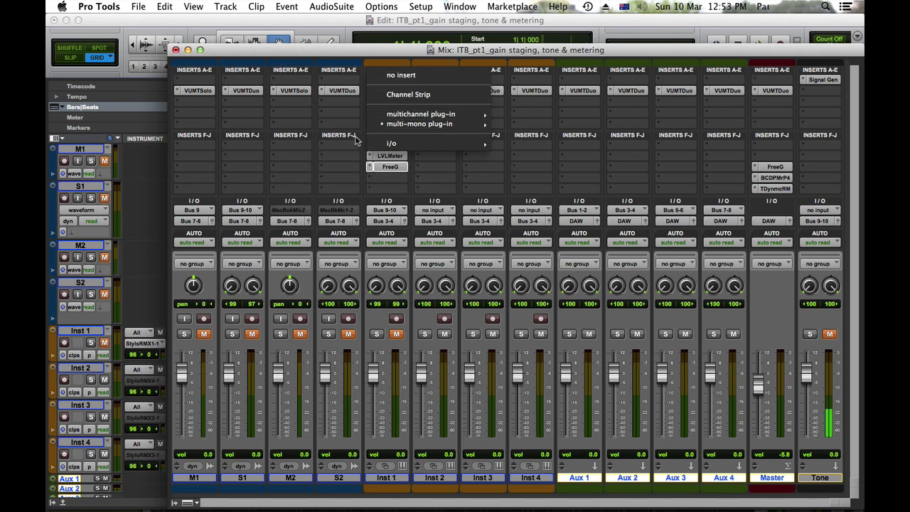
pyautogui.click(392, 132)
pyautogui.click(393, 131)
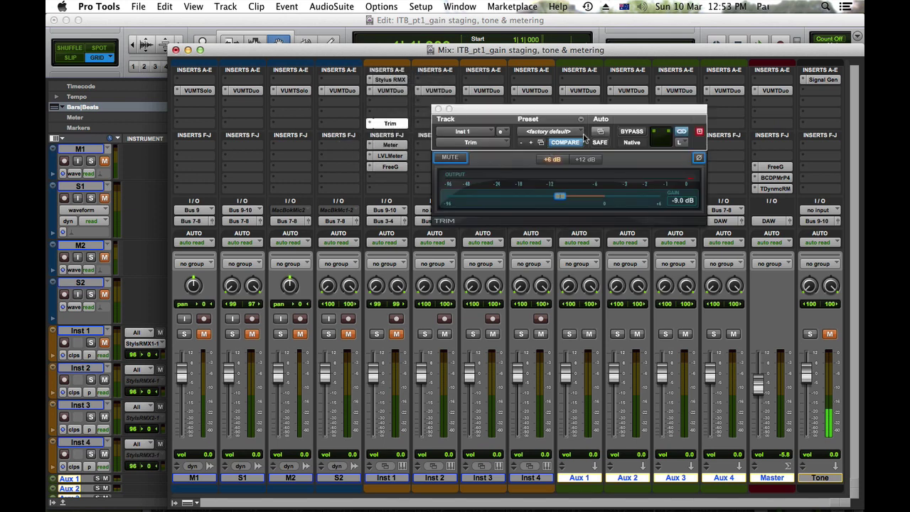
pyautogui.click(681, 201)
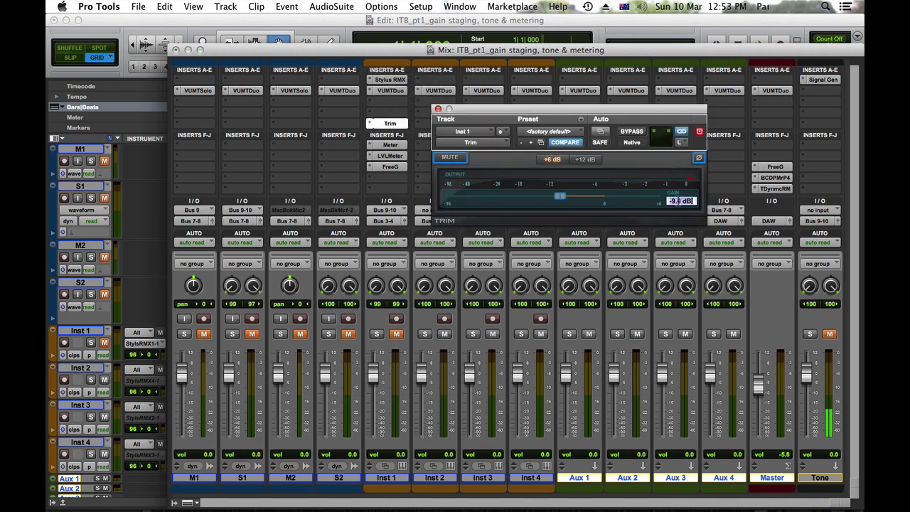
pyautogui.write('0')
pyautogui.press('Return')
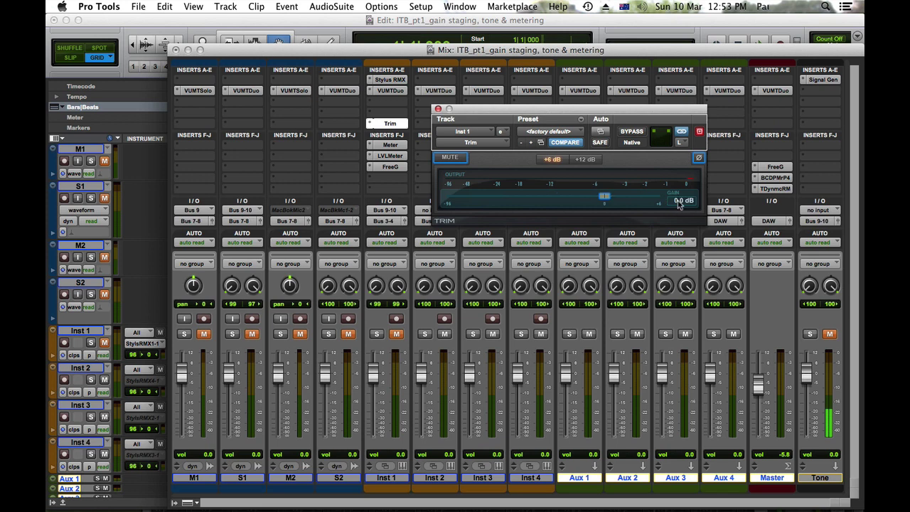
pyautogui.click(439, 109)
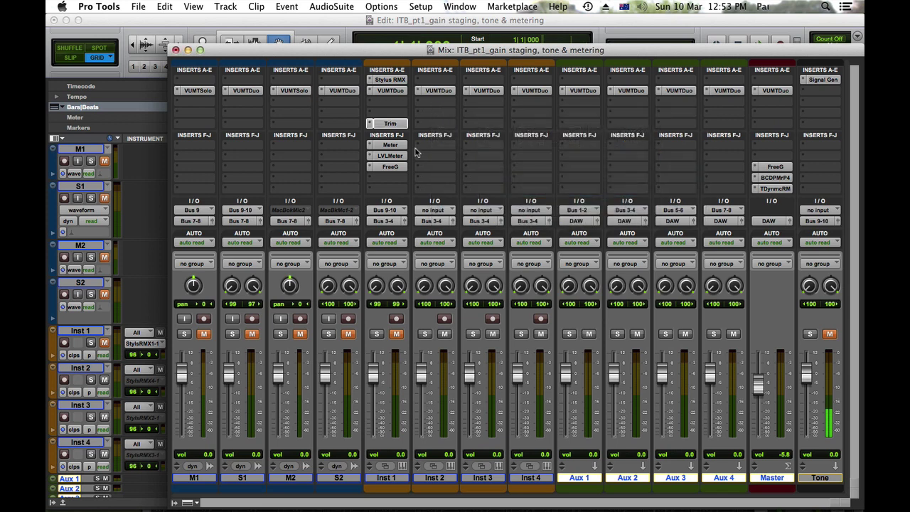
# Make the Meter, LVLMeter, FreeG and Trim plug-ins on Inst 1 inactive
pyautogui.rightClick(399, 150)
pyautogui.click(392, 157)
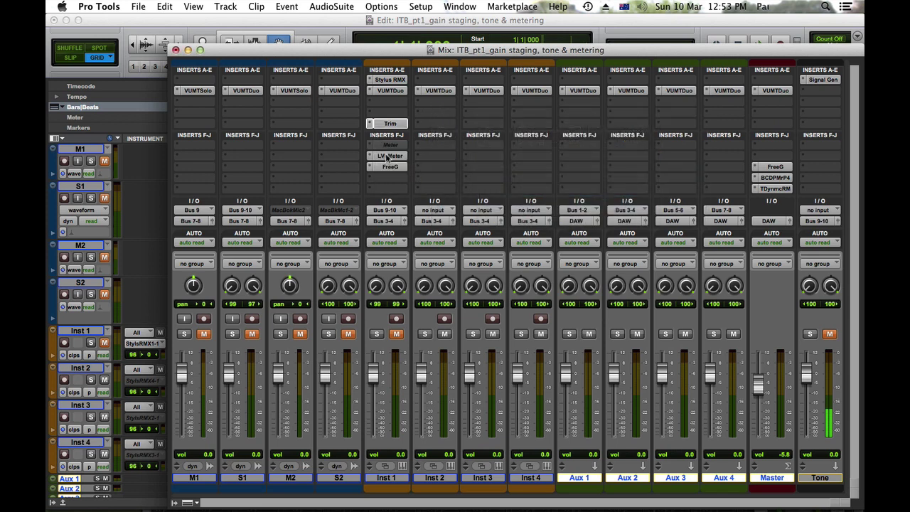
pyautogui.rightClick(388, 151)
pyautogui.click(385, 166)
pyautogui.rightClick(390, 163)
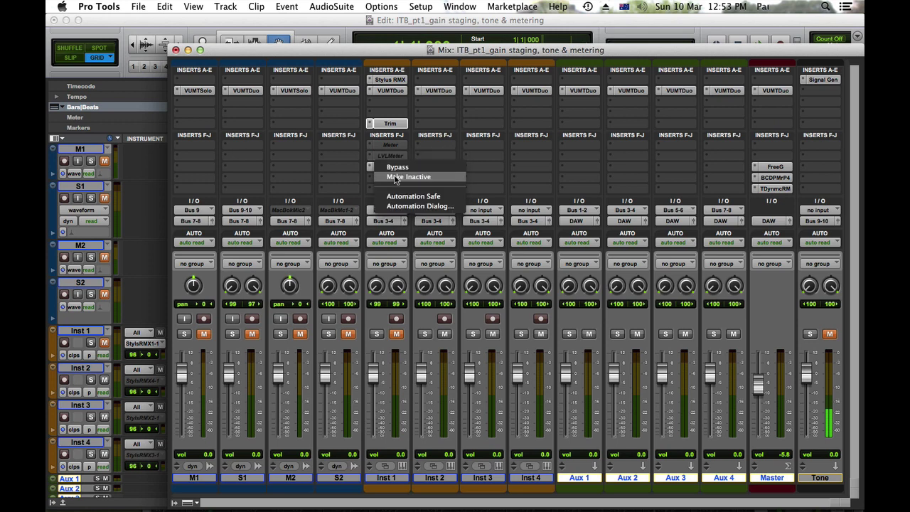
pyautogui.click(397, 178)
pyautogui.rightClick(387, 125)
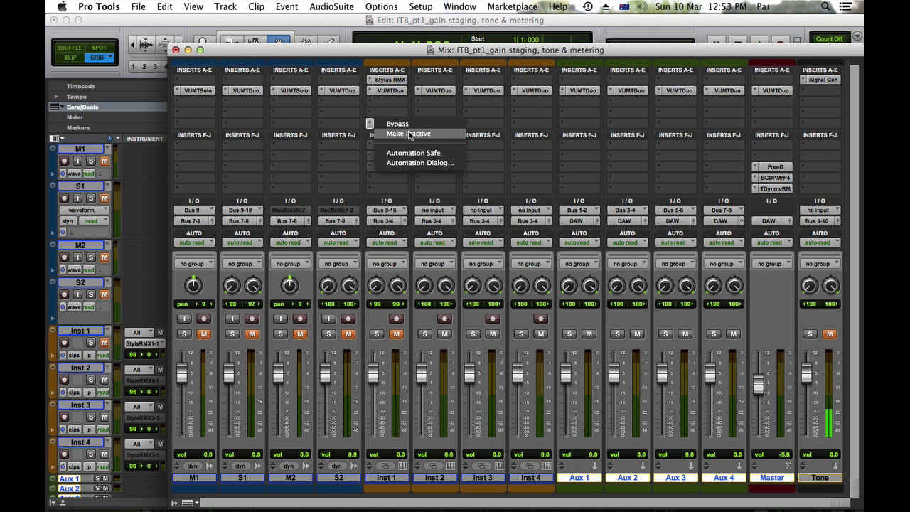
pyautogui.click(409, 134)
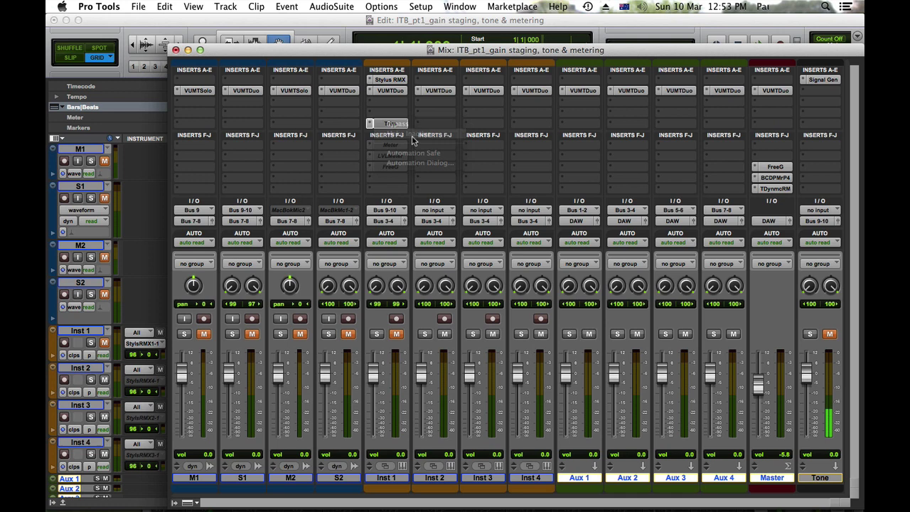
# View Inst 1's VUMTDuo meter, cycling through its skins back to the original light one before closing it
pyautogui.click(390, 90)
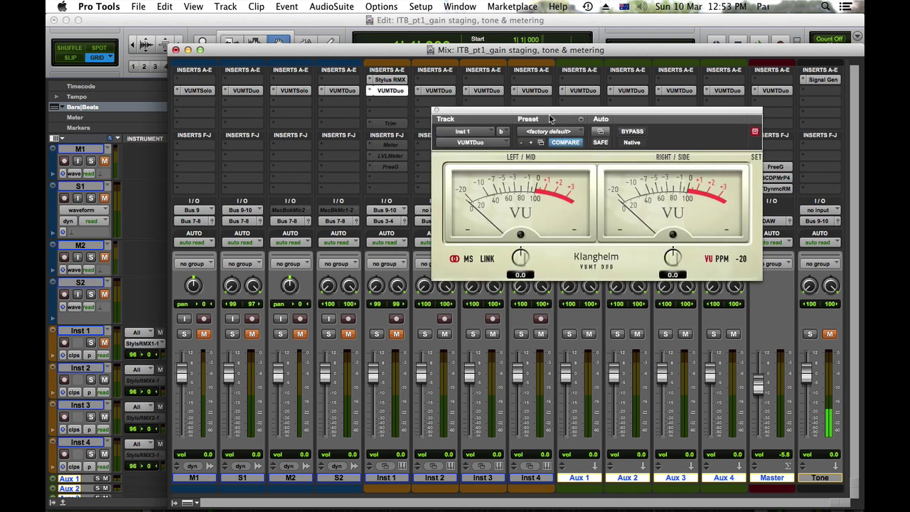
pyautogui.moveTo(551, 118); pyautogui.dragTo(437, 158)
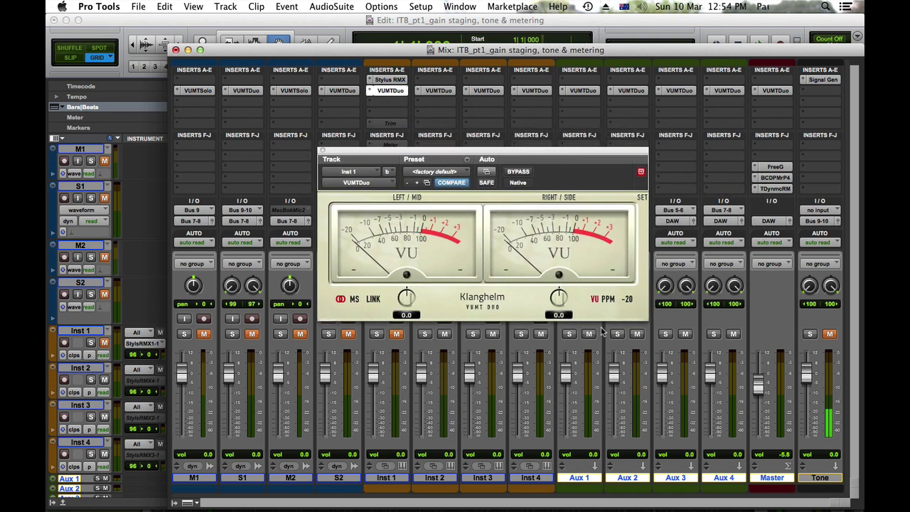
pyautogui.click(565, 257)
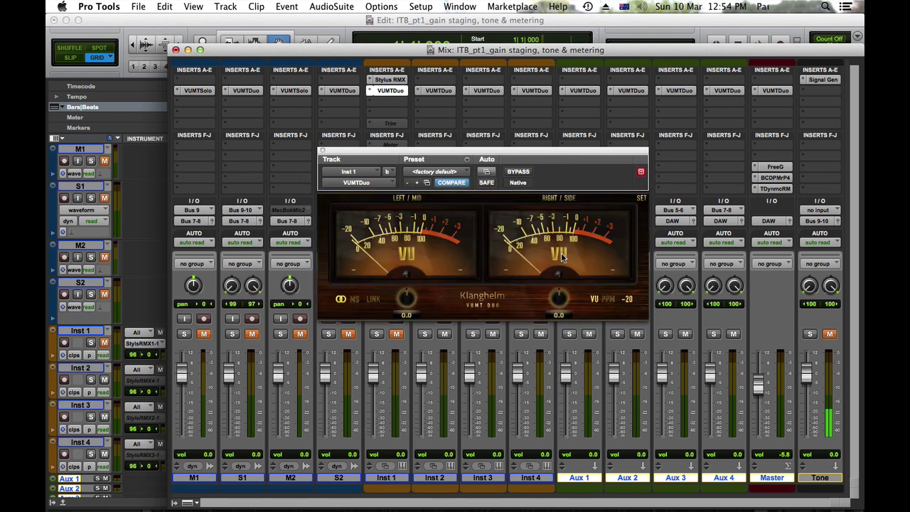
pyautogui.click(562, 257)
pyautogui.click(562, 257)
pyautogui.click(562, 257)
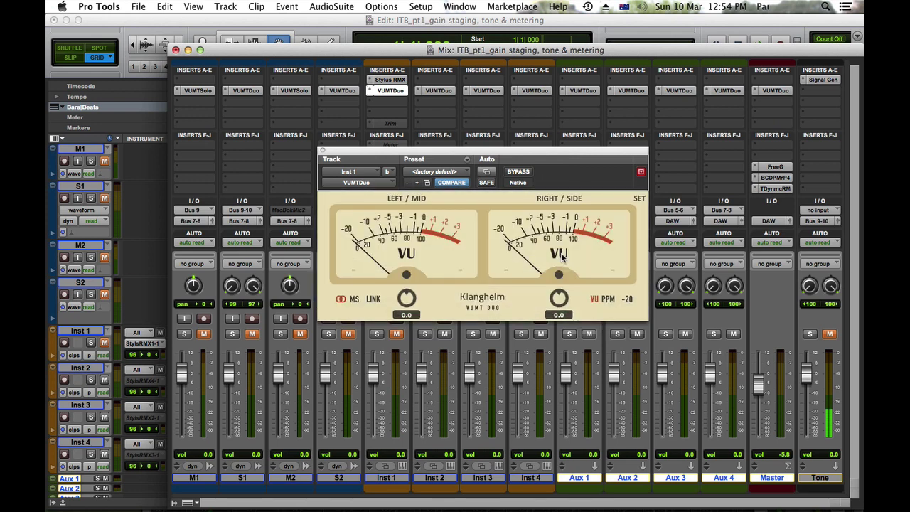
pyautogui.click(562, 257)
pyautogui.click(562, 258)
pyautogui.click(562, 257)
pyautogui.click(562, 257)
pyautogui.click(561, 258)
pyautogui.click(562, 258)
pyautogui.click(562, 257)
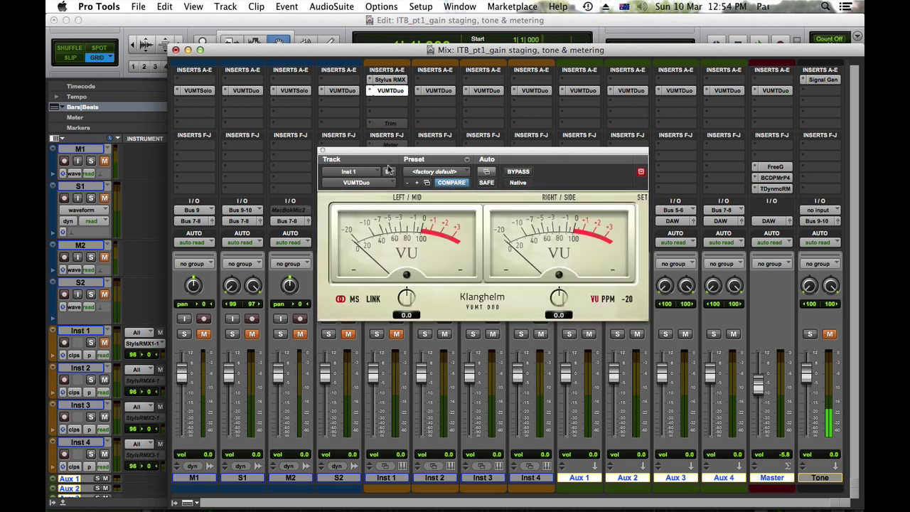
pyautogui.click(324, 150)
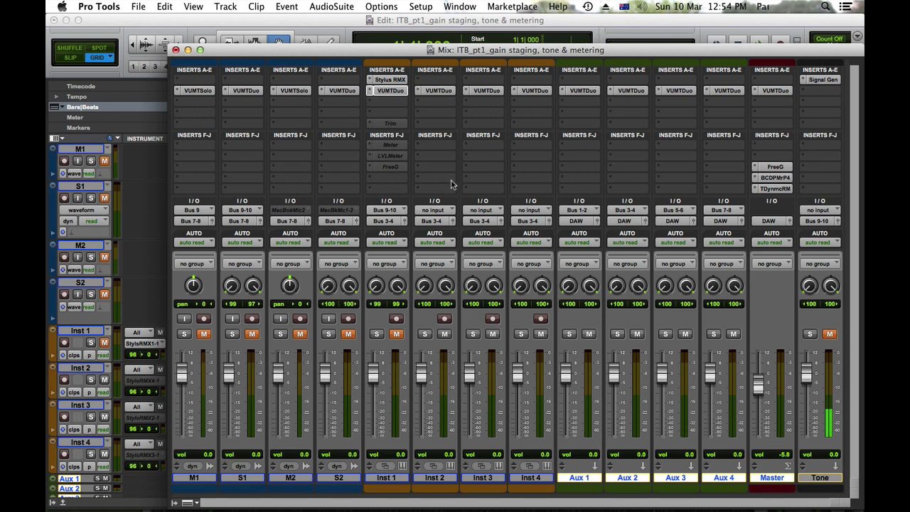
# Switch to Chrome, review the VUMT features and price on the Klanghelm page, and return to Pro Tools
pyautogui.press('super+Tab')
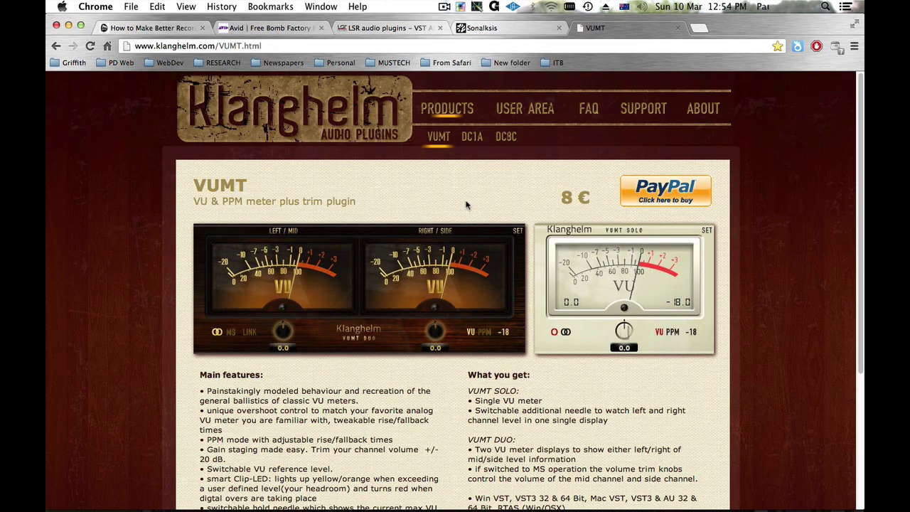
pyautogui.scroll(-5, 495, 226)
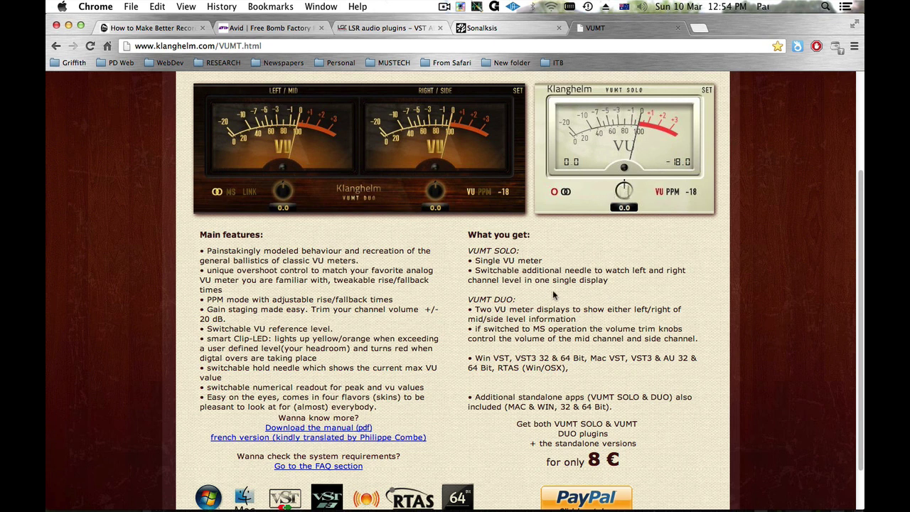
pyautogui.press('super+Tab')
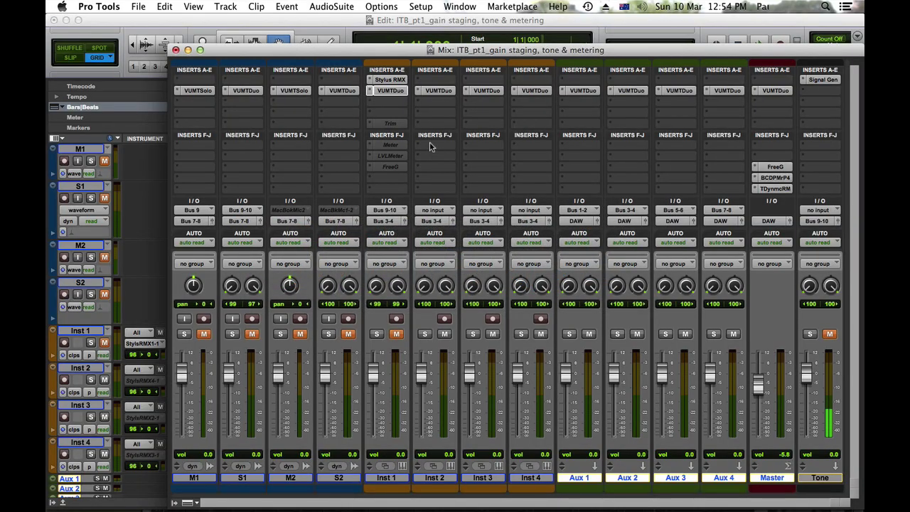
# Make Stylus RMX inactive on Inst 1 and unmute the Tone and Inst 1 tracks
pyautogui.rightClick(389, 82)
pyautogui.click(407, 90)
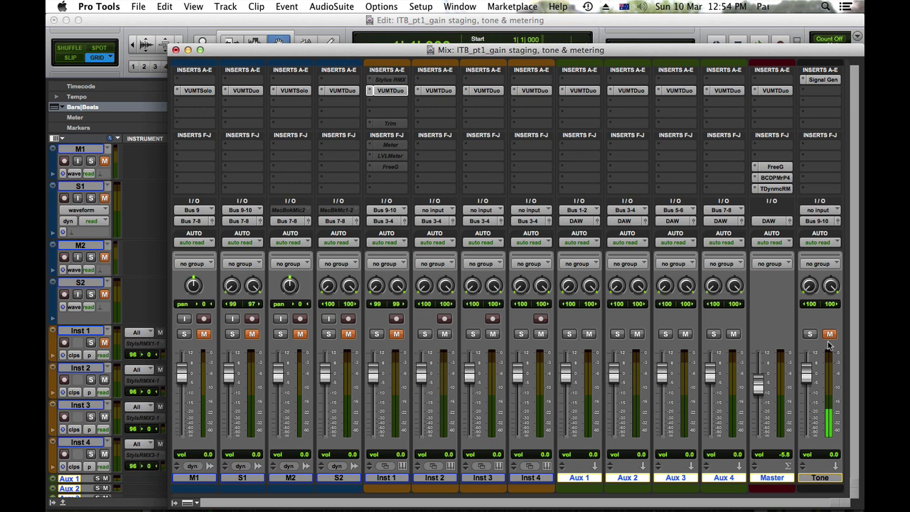
pyautogui.click(829, 339)
pyautogui.click(397, 334)
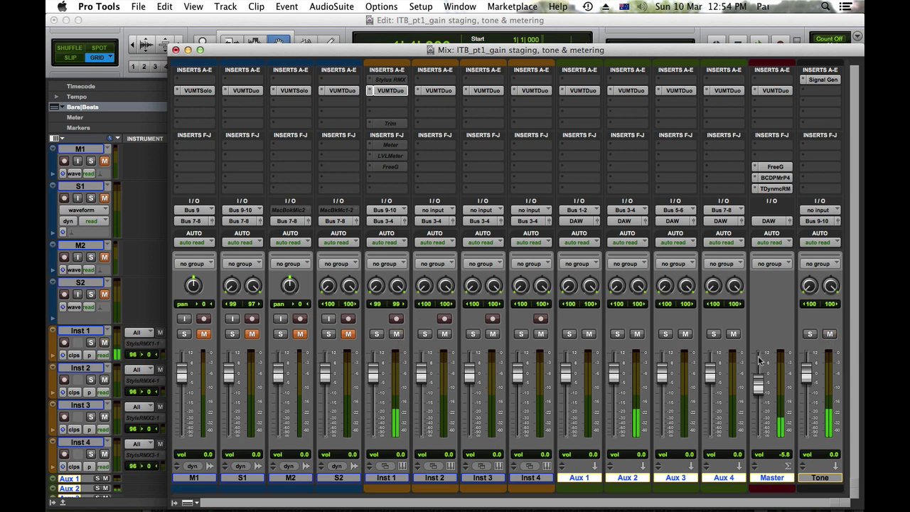
# Lower the Master fader to -17.5 dB and check the tone on Inst 1's VUMTDuo at the -20 reference
pyautogui.moveTo(758, 387); pyautogui.dragTo(760, 411)
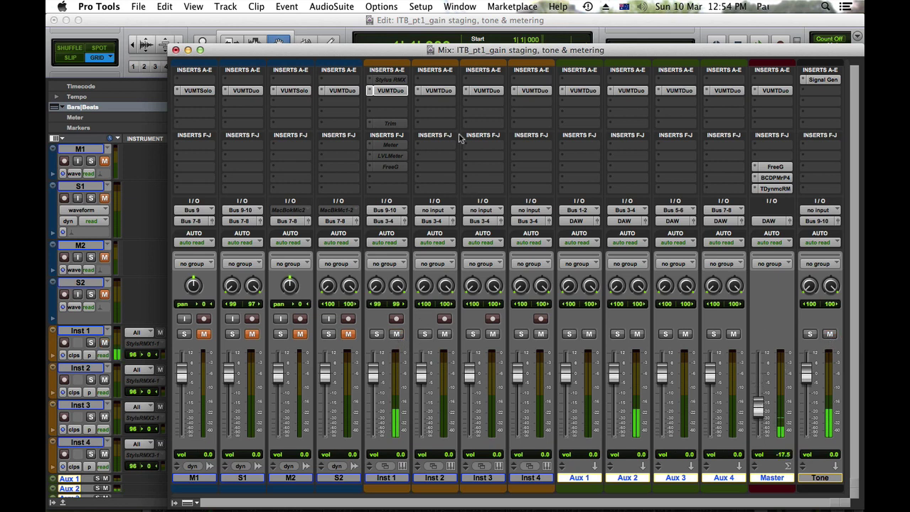
pyautogui.click(394, 95)
pyautogui.click(395, 95)
pyautogui.click(394, 95)
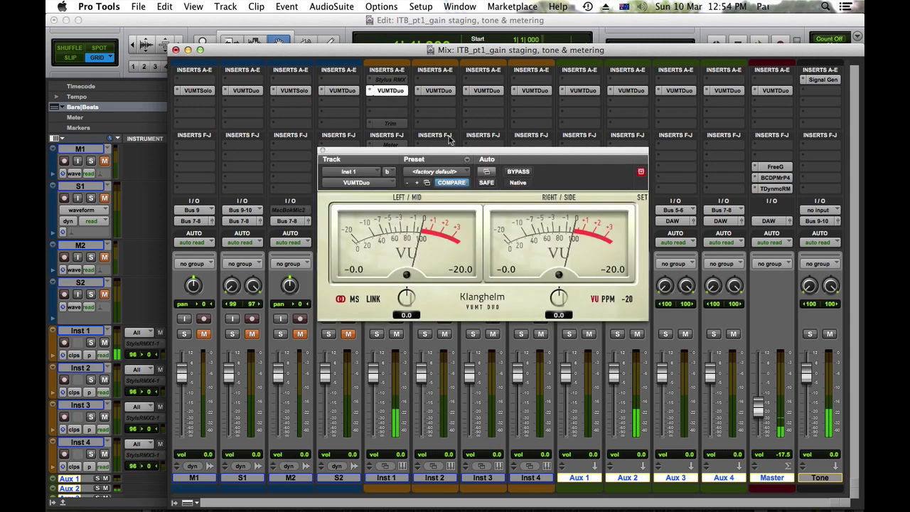
pyautogui.moveTo(488, 151); pyautogui.dragTo(387, 139)
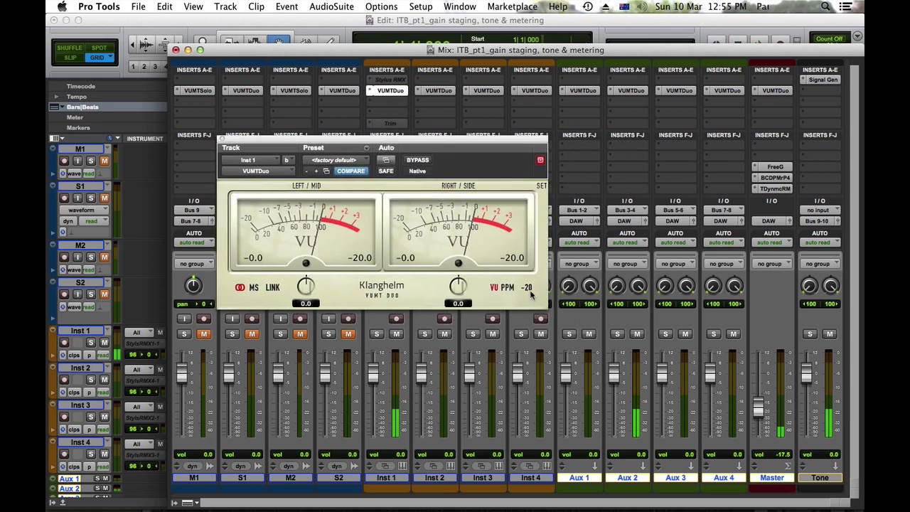
pyautogui.moveTo(530, 294); pyautogui.dragTo(531, 309)
# Check the tone level on Aux 2's VUMTDuo meter, closing it and the Aux 3 meter after viewing
pyautogui.click(672, 91)
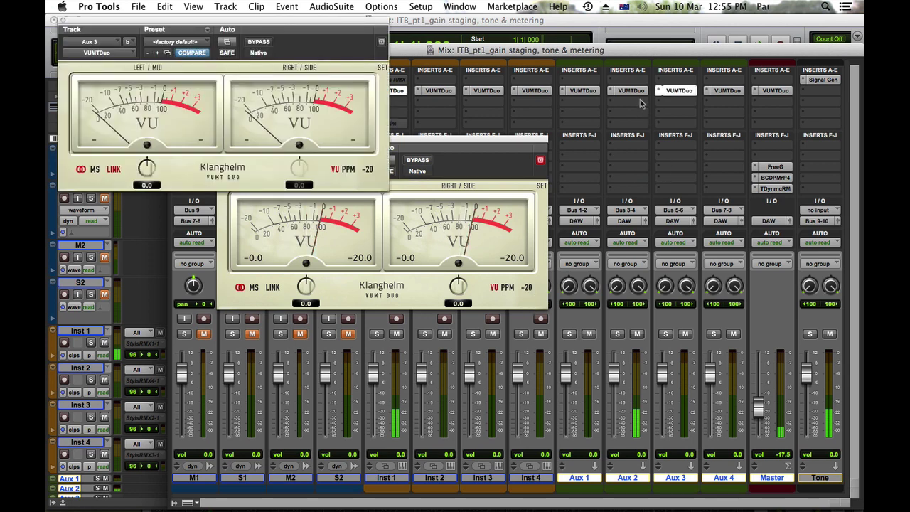
pyautogui.click(634, 93)
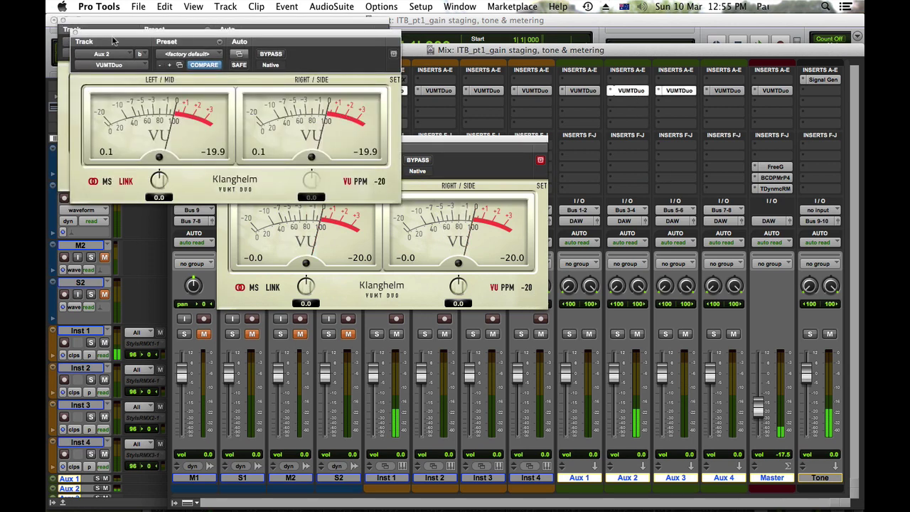
pyautogui.moveTo(64, 21); pyautogui.dragTo(530, 54)
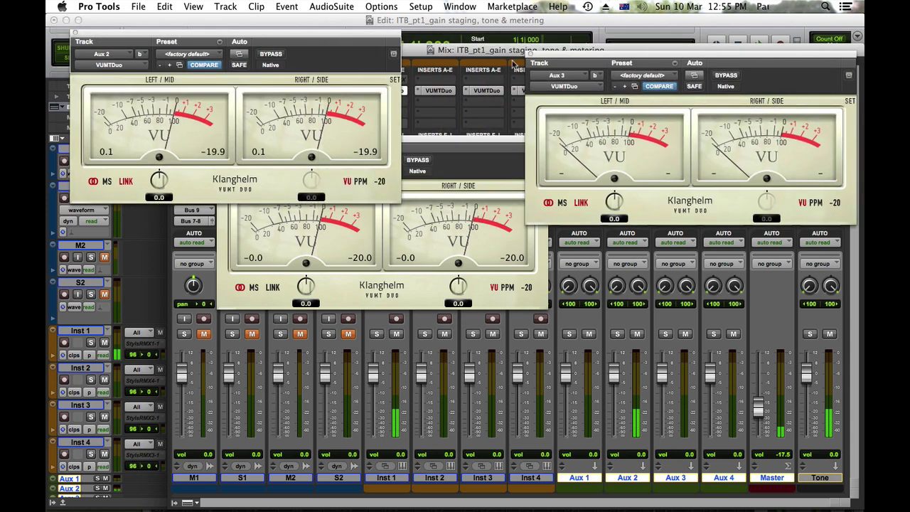
pyautogui.click(530, 54)
pyautogui.moveTo(355, 36); pyautogui.dragTo(710, 78)
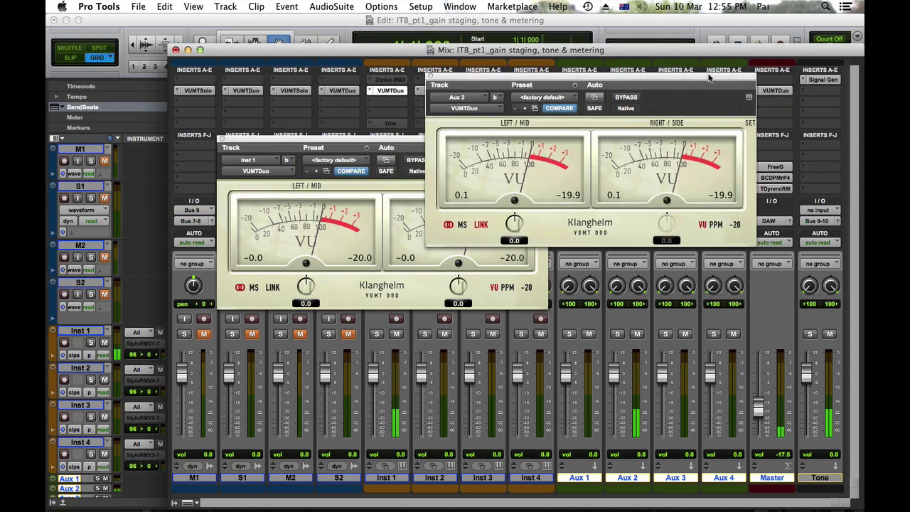
pyautogui.click(431, 76)
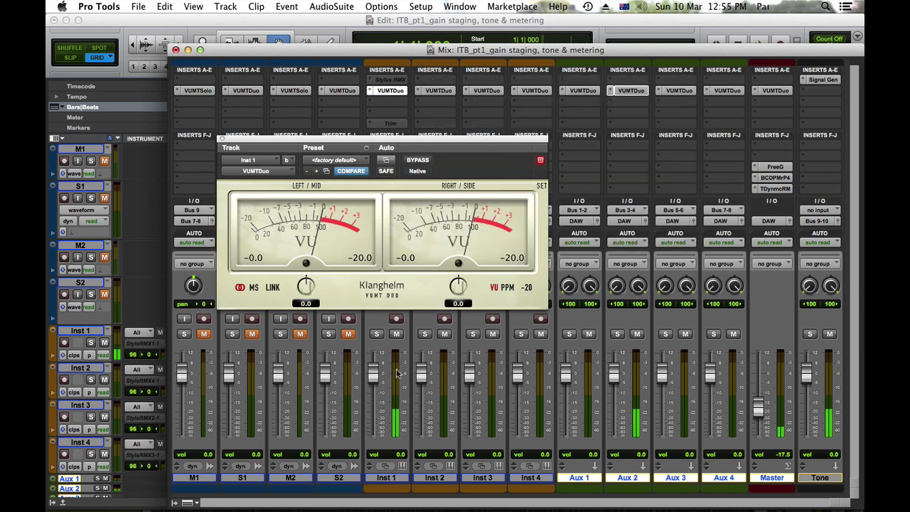
# Examine the VU, PPM and LED settings of Inst 1's VUMTDuo, close them and reposition the meter window
pyautogui.click(541, 187)
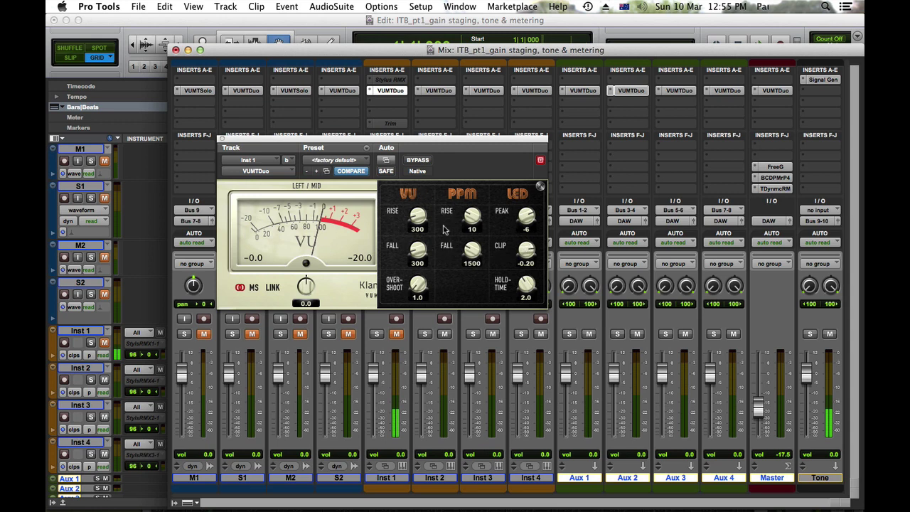
pyautogui.click(541, 188)
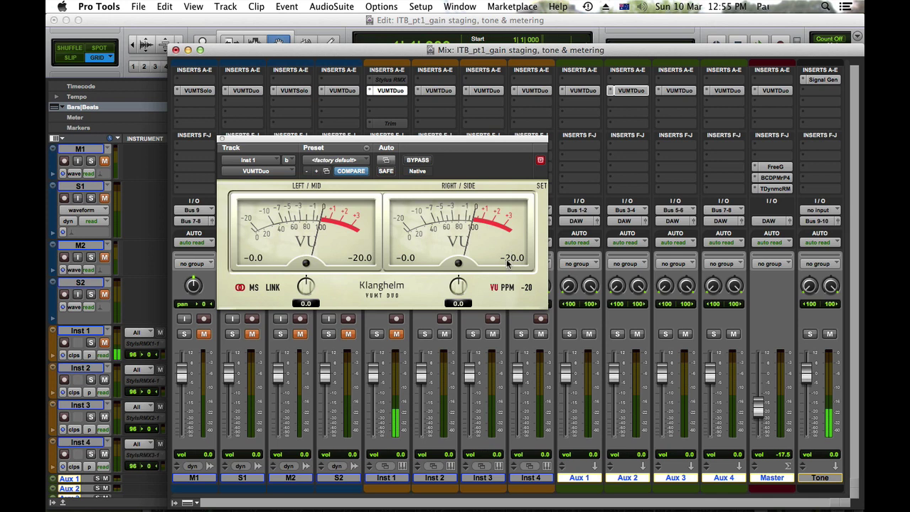
pyautogui.moveTo(518, 149); pyautogui.dragTo(627, 136)
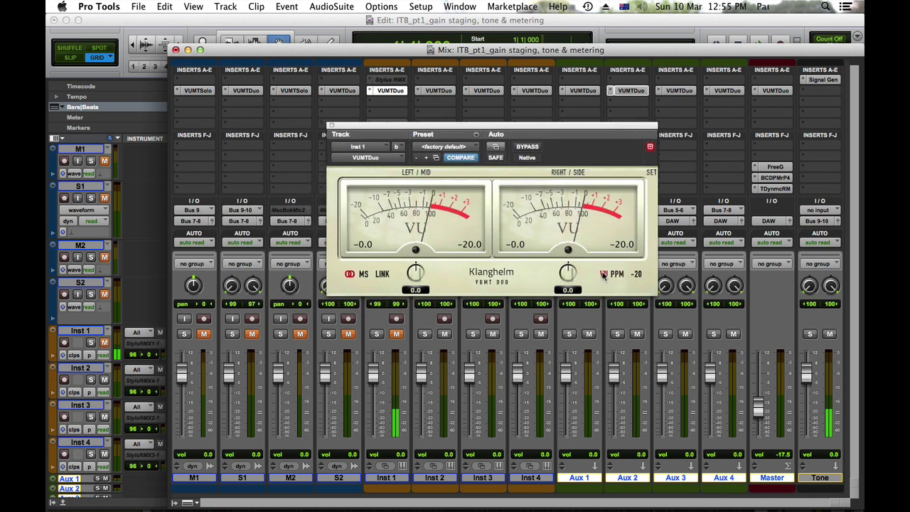
# Try the LINK and MS modes on Inst 1's VUMTDuo, returning it to unlinked stereo metering
pyautogui.click(384, 276)
pyautogui.click(384, 275)
pyautogui.click(363, 275)
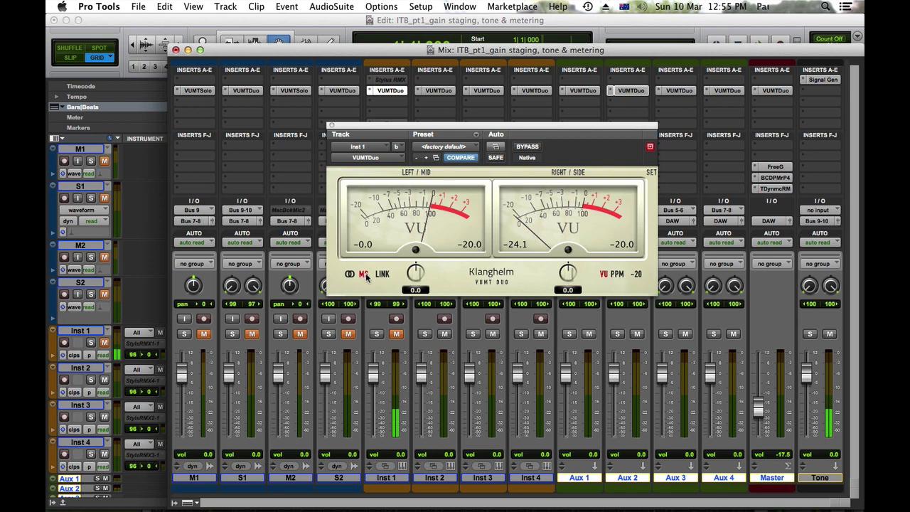
pyautogui.click(365, 275)
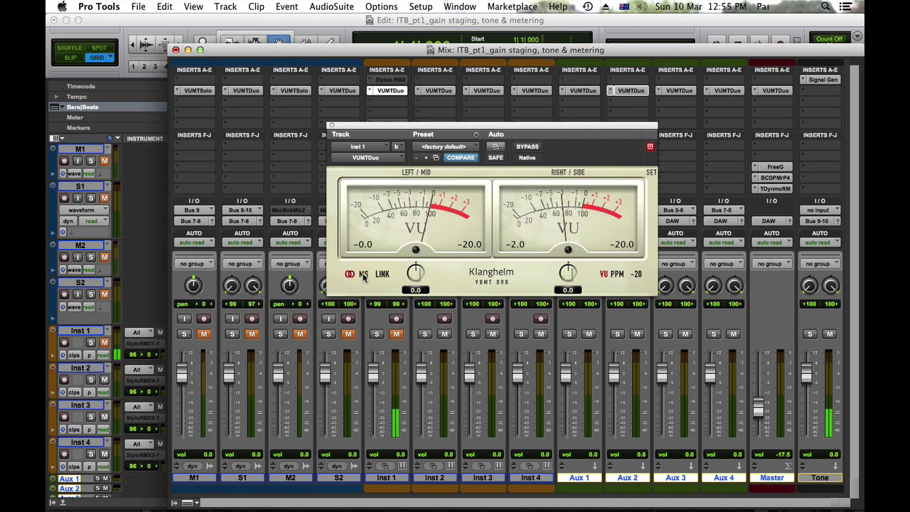
pyautogui.click(564, 245)
pyautogui.click(570, 229)
pyautogui.click(570, 229)
pyautogui.click(570, 229)
# Move the VUMTDuo window clear of Inst 1's inserts, reactivate Stylus RMX and unmute Inst 1
pyautogui.moveTo(500, 127); pyautogui.dragTo(658, 115)
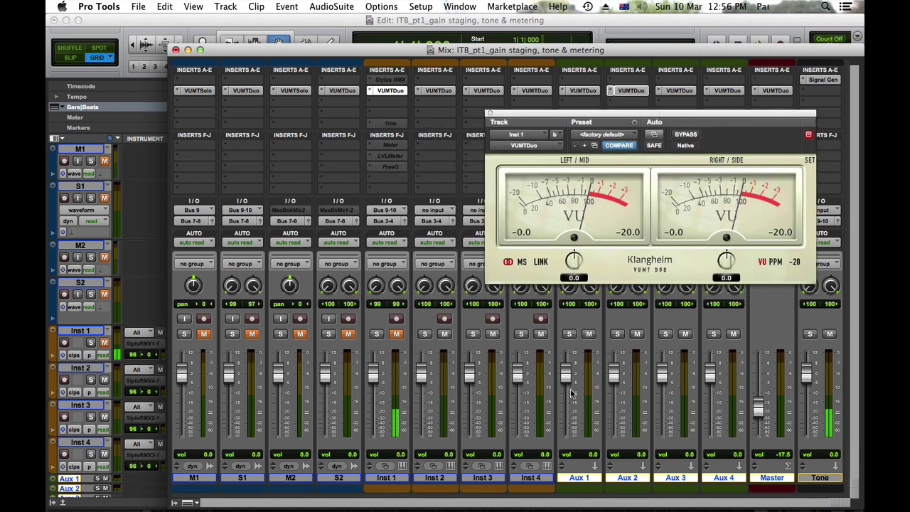
pyautogui.rightClick(387, 79)
pyautogui.click(390, 91)
pyautogui.click(396, 334)
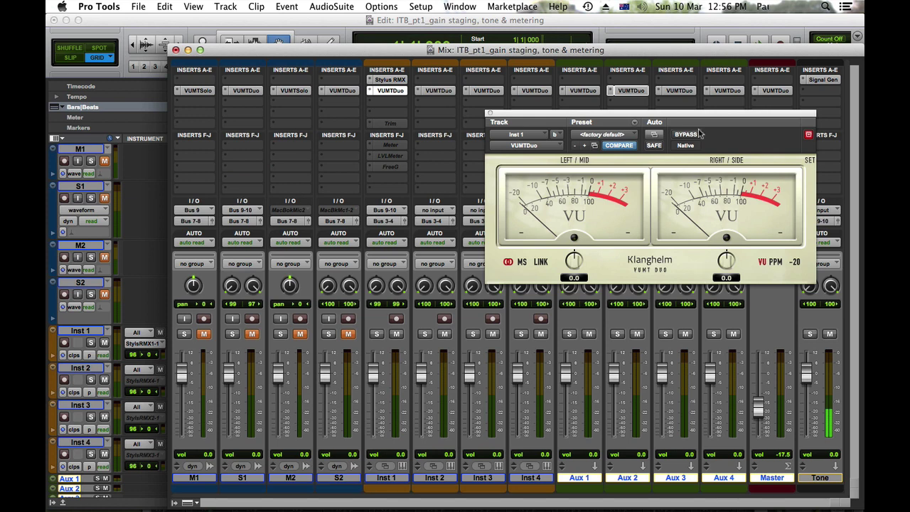
pyautogui.moveTo(690, 113); pyautogui.dragTo(690, 93)
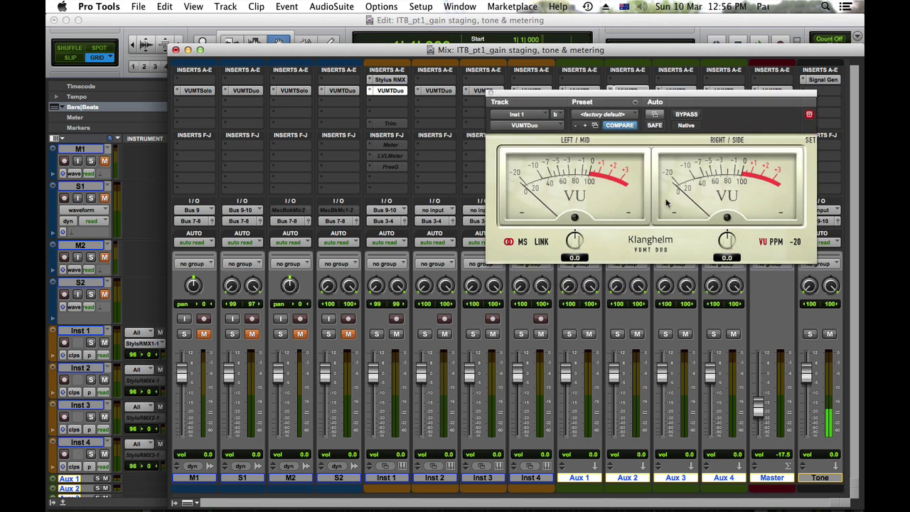
# During playback, link the channels of Inst 1's VUMTDuo, set its trim to -8.8 dB and raise the Master fader to -12.0 dB
pyautogui.press('space')
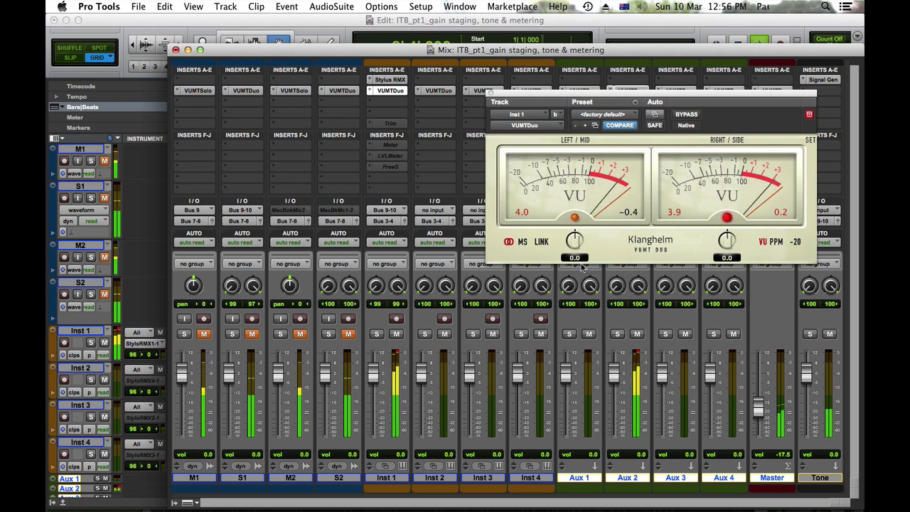
pyautogui.click(542, 243)
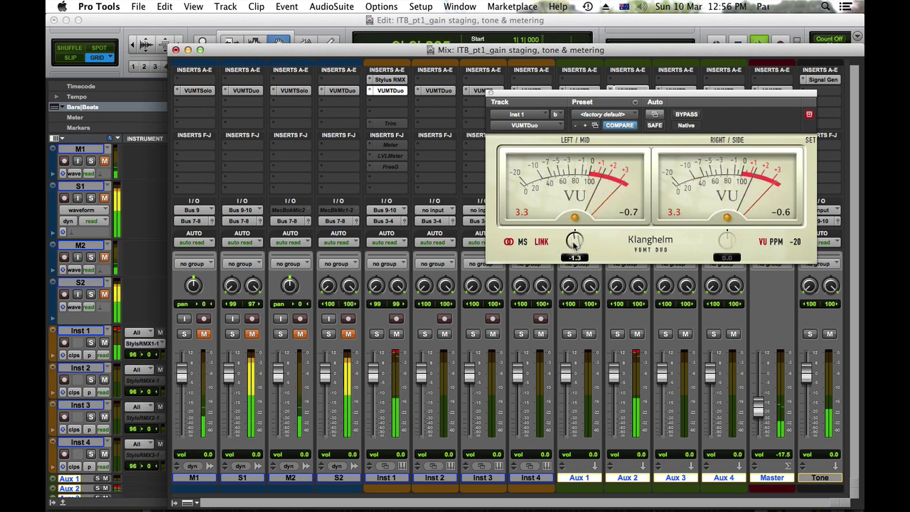
pyautogui.moveTo(575, 249); pyautogui.dragTo(543, 271)
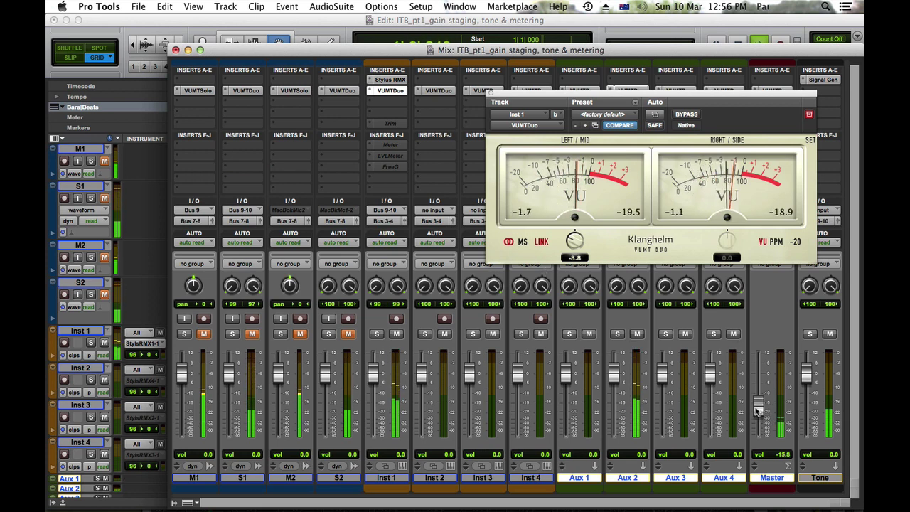
pyautogui.moveTo(757, 416); pyautogui.dragTo(757, 405)
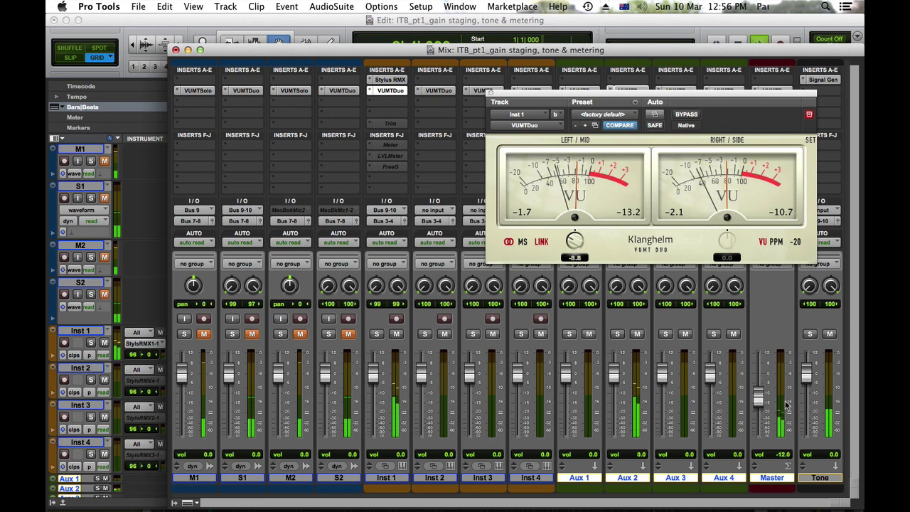
# During playback, lower the Master fader to -13.9 dB and fine-tune Inst 1's VUMTDuo trim to about -8.5 dB
pyautogui.moveTo(763, 402); pyautogui.dragTo(762, 405)
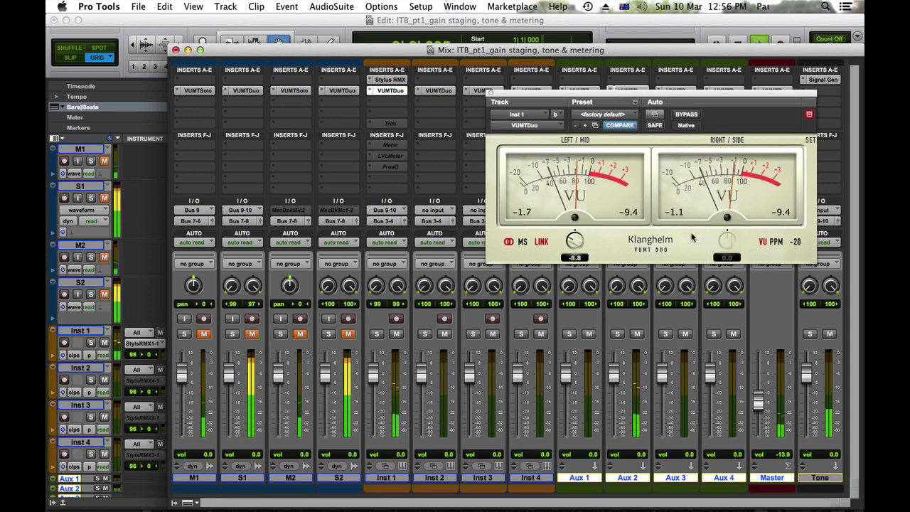
pyautogui.scroll(3, 575, 240)
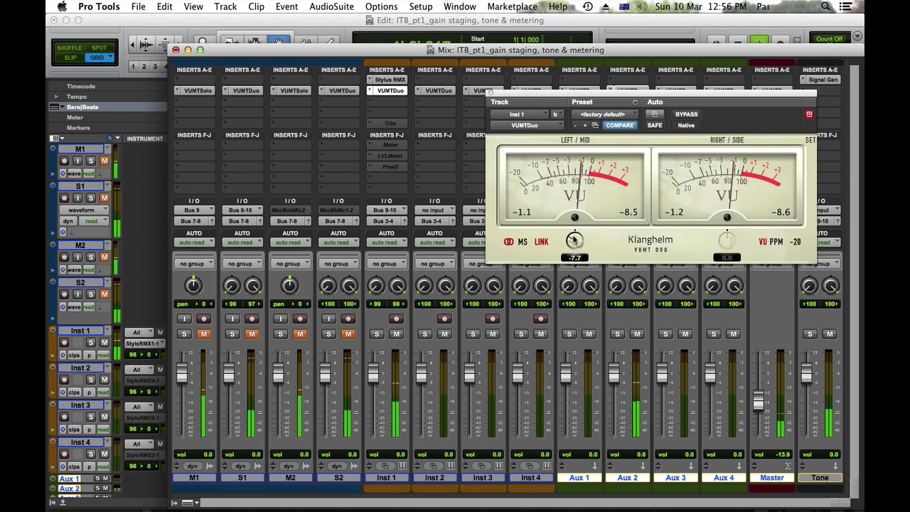
pyautogui.scroll(-2, 574, 239)
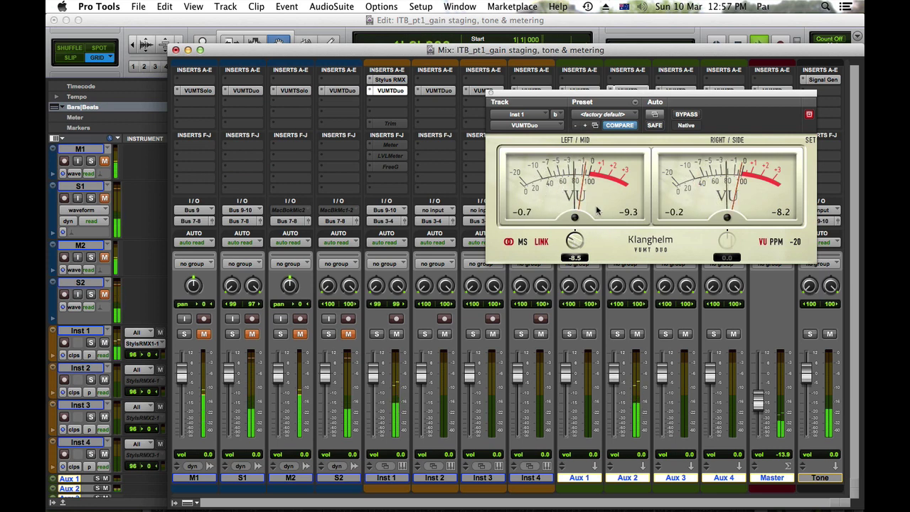
pyautogui.moveTo(574, 240); pyautogui.dragTo(575, 242)
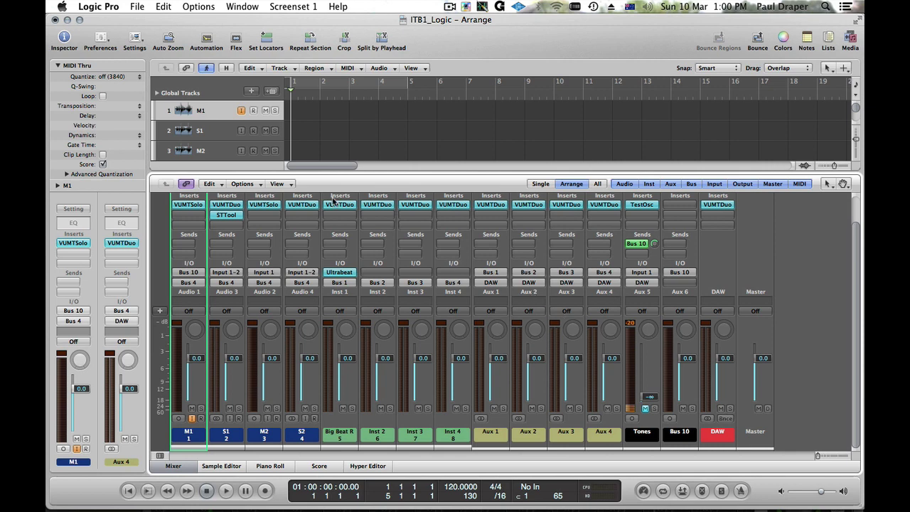
# Switch to Logic Pro and check the Pre-Fader Metering setting among the audio options
pyautogui.click(198, 6)
pyautogui.moveTo(209, 23)
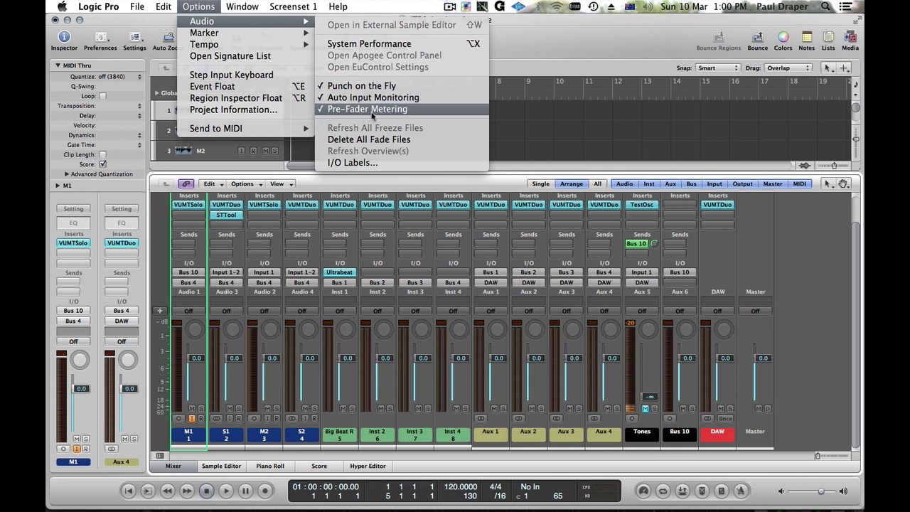
pyautogui.click(816, 285)
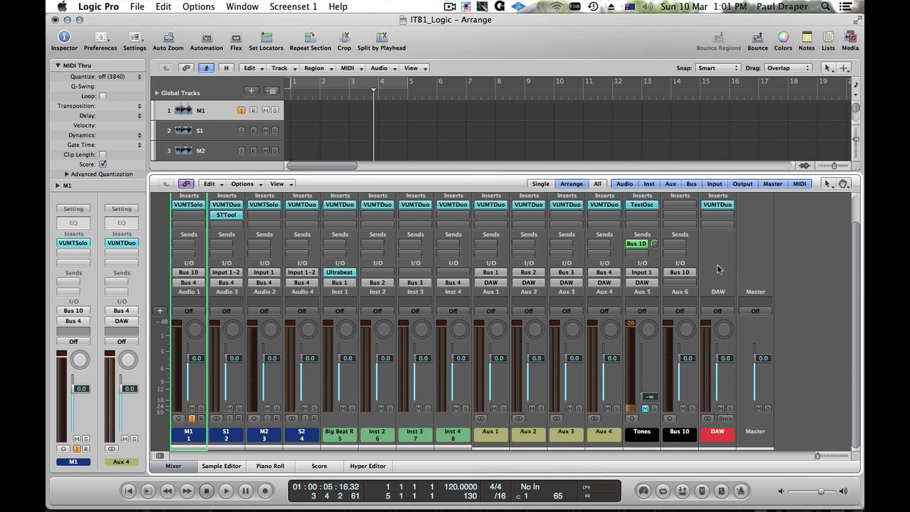
# Unmute the Tones channel and lower the Master fader to -19.0 dB
pyautogui.click(646, 409)
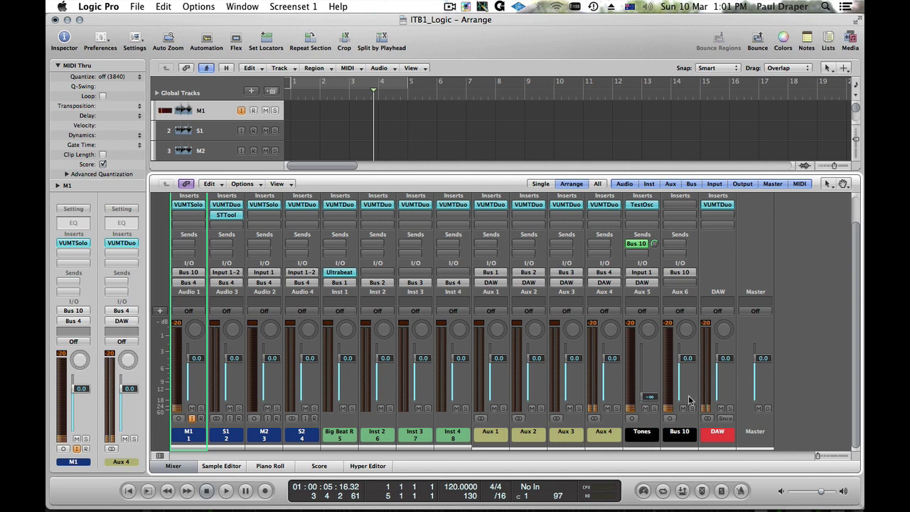
pyautogui.moveTo(766, 362); pyautogui.dragTo(766, 389)
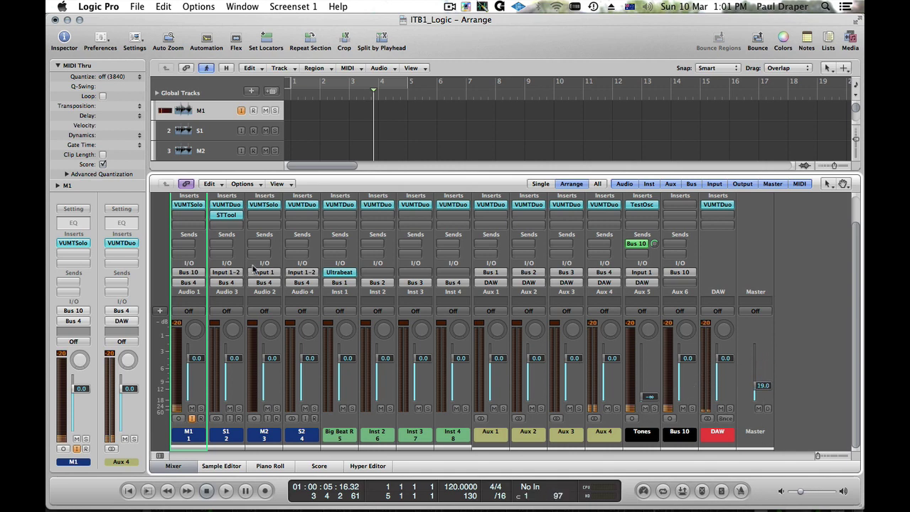
# Check the tone level on M1's VUMTSolo meter, close the meter and mute the Tones channel
pyautogui.click(188, 205)
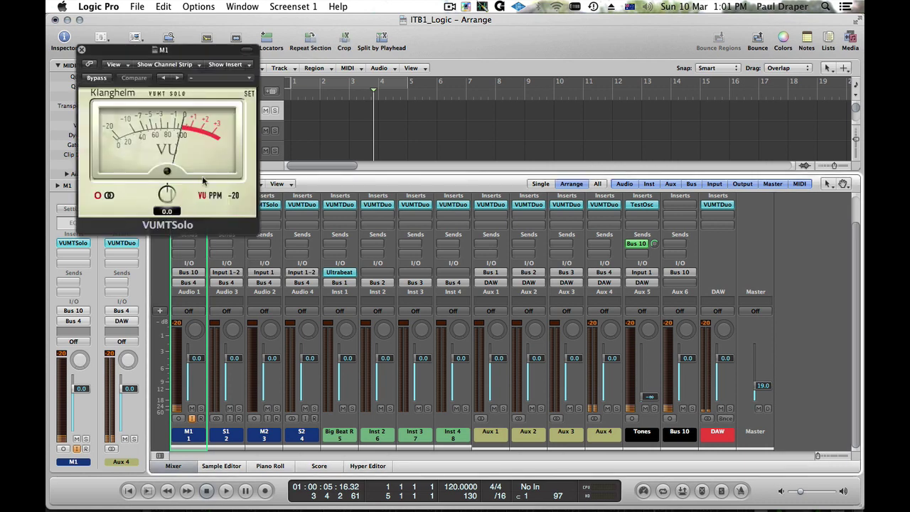
pyautogui.moveTo(80, 46); pyautogui.dragTo(79, 46)
pyautogui.click(80, 51)
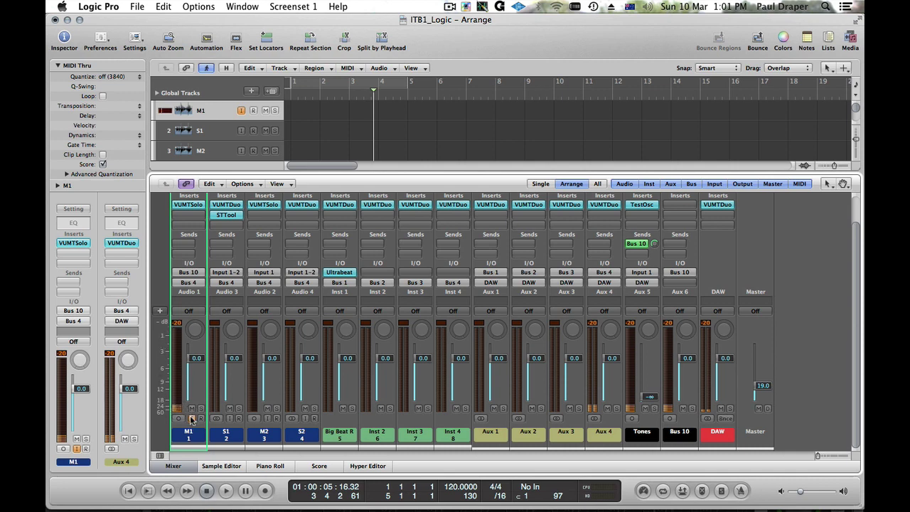
pyautogui.click(646, 409)
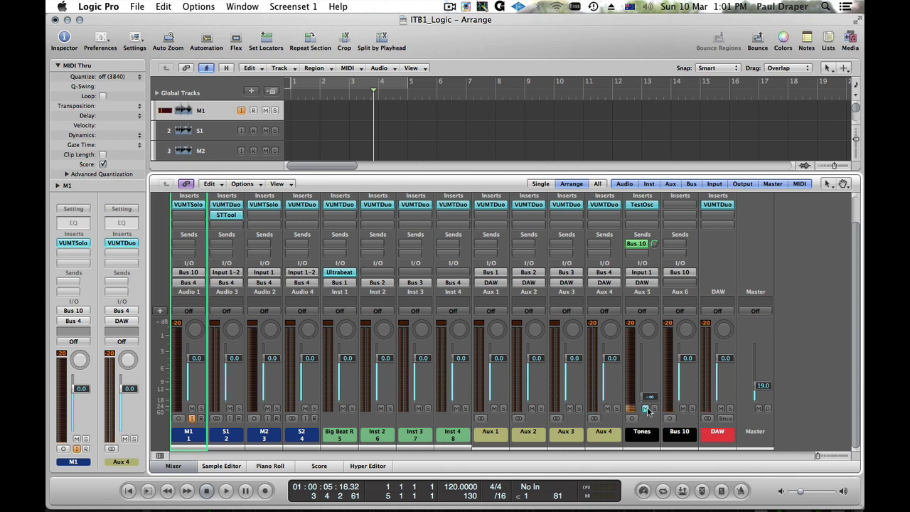
# Compare the level meter scales in the mixer display preferences, set the scale to Sectional dB-linear and close the preferences
pyautogui.click(102, 41)
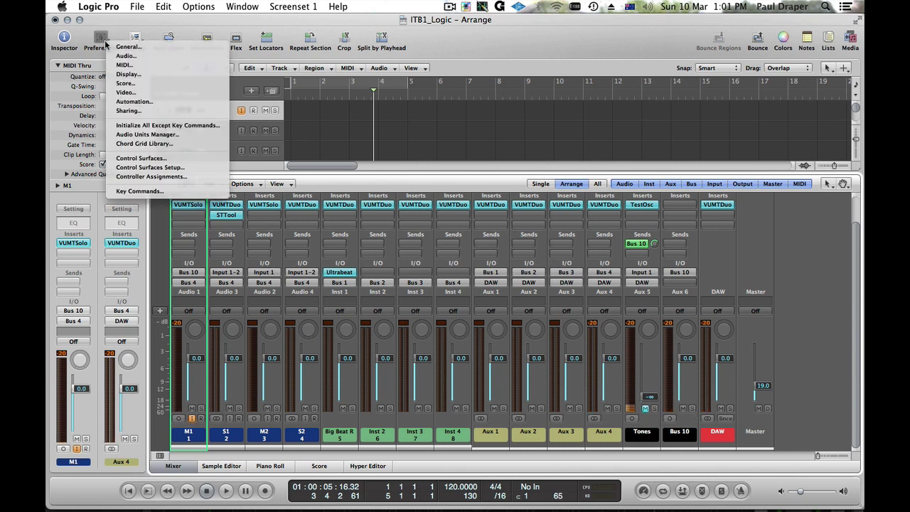
pyautogui.click(128, 74)
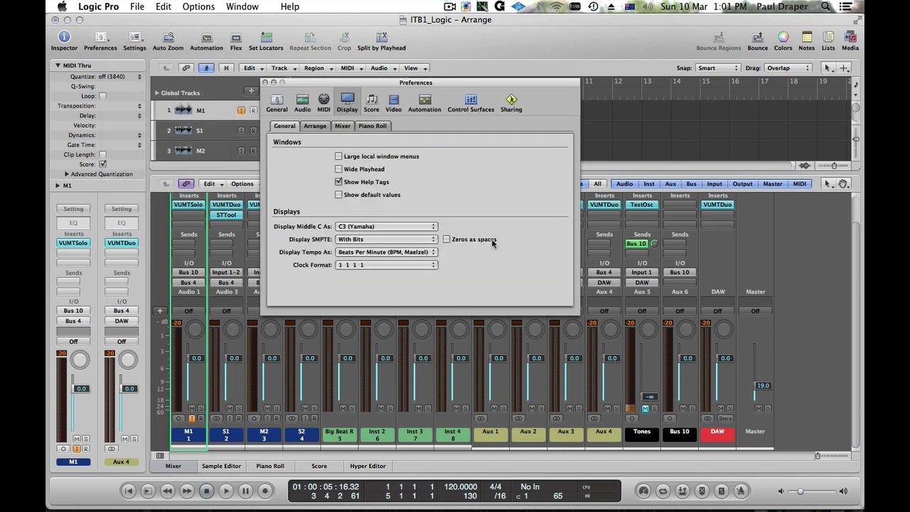
pyautogui.click(350, 127)
pyautogui.moveTo(398, 91); pyautogui.dragTo(404, 64)
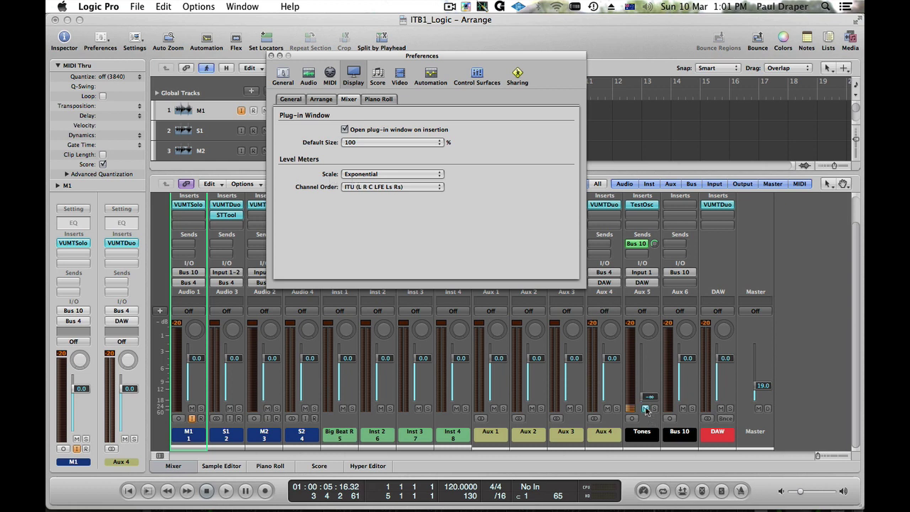
pyautogui.click(409, 174)
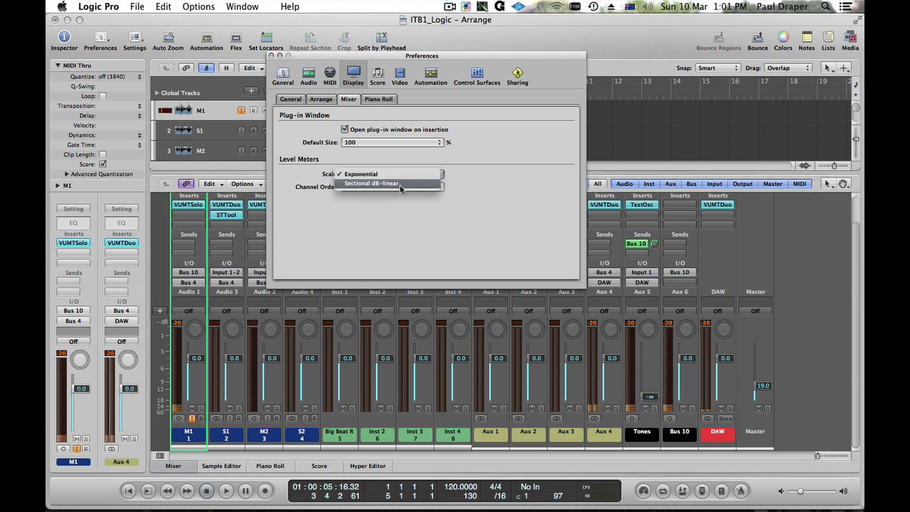
pyautogui.click(362, 174)
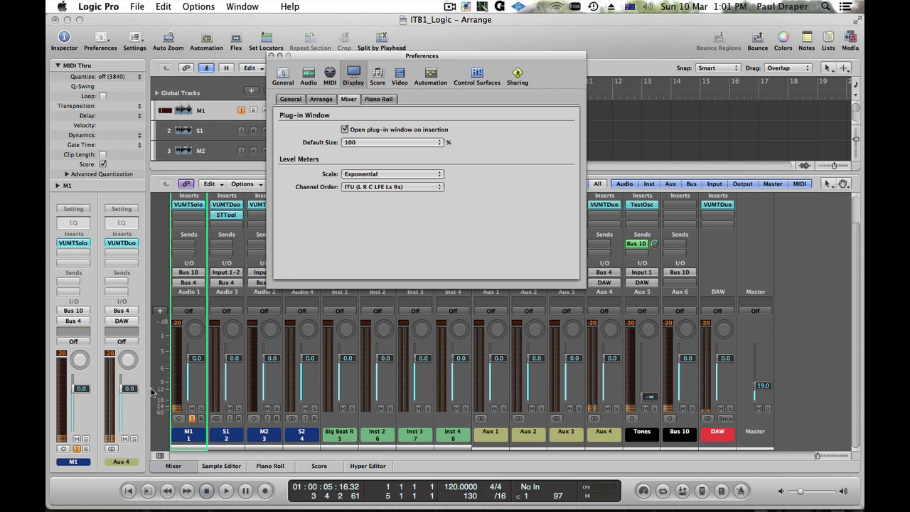
pyautogui.click(388, 173)
pyautogui.click(384, 184)
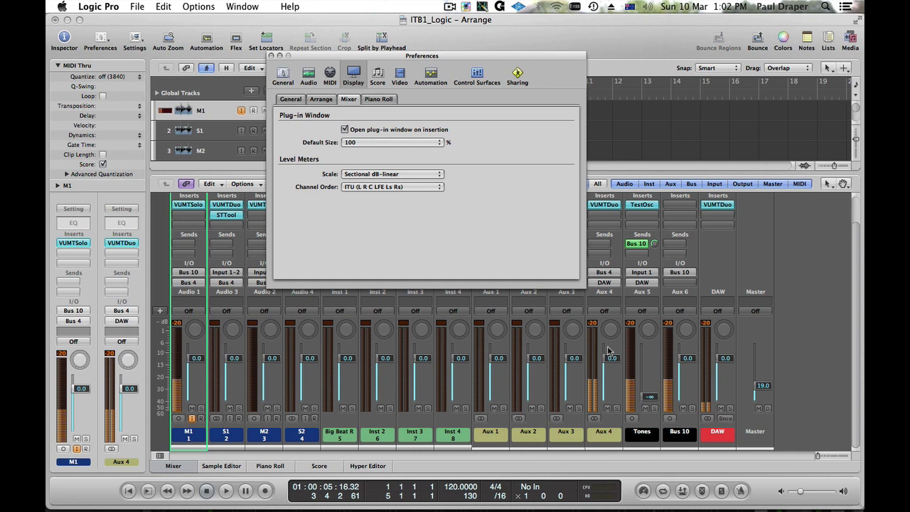
pyautogui.press('super+w')
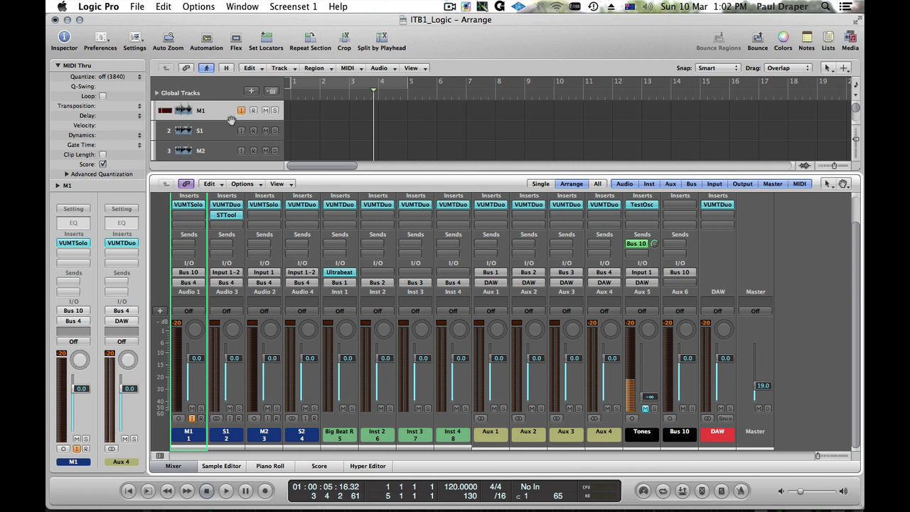
# Review the Pre-Fader Metering option and the level meter scale choices in the mixer display preferences, leaving both as set
pyautogui.click(195, 7)
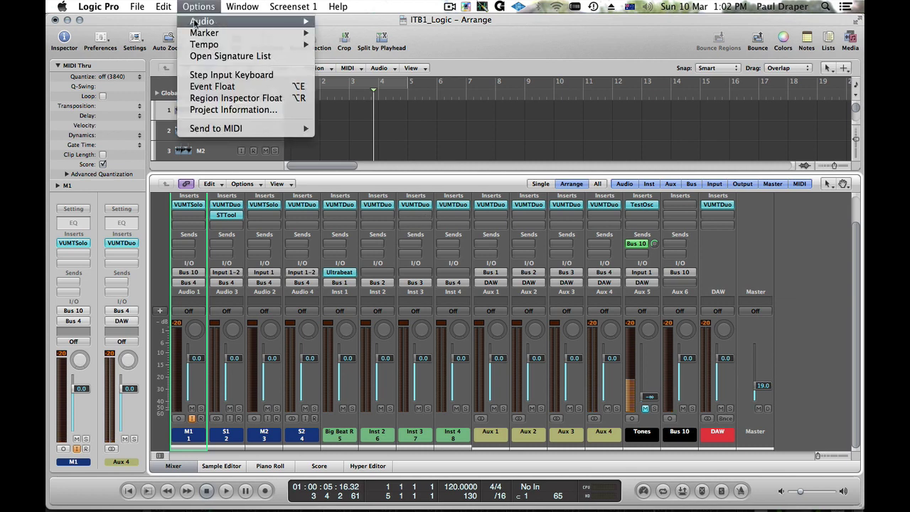
pyautogui.moveTo(195, 22)
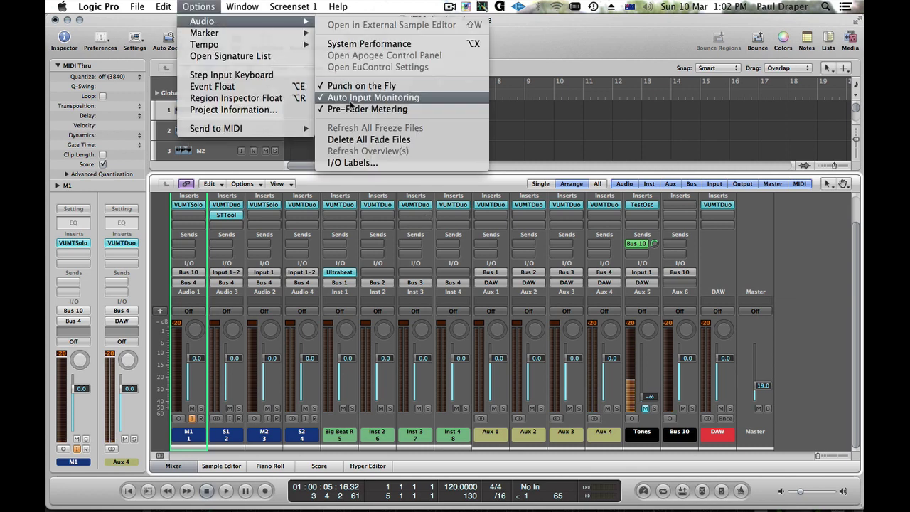
pyautogui.click(143, 30)
pyautogui.click(99, 41)
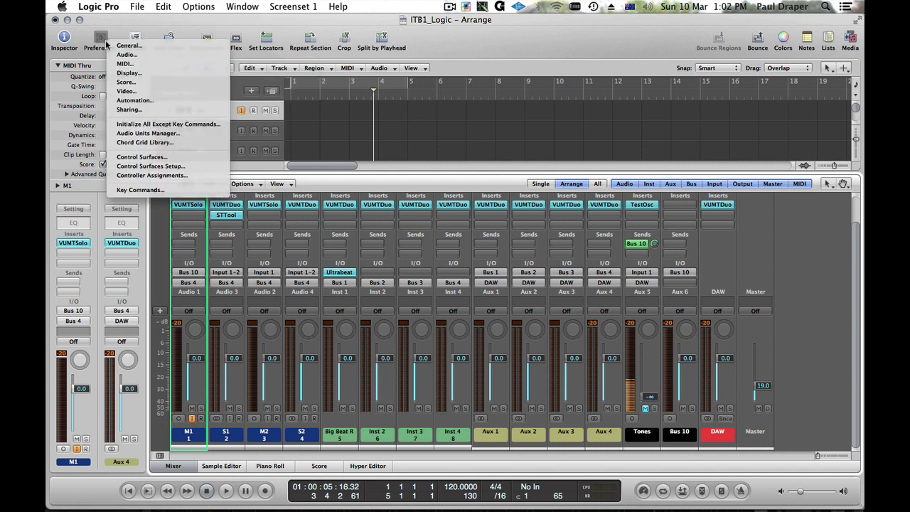
pyautogui.click(114, 73)
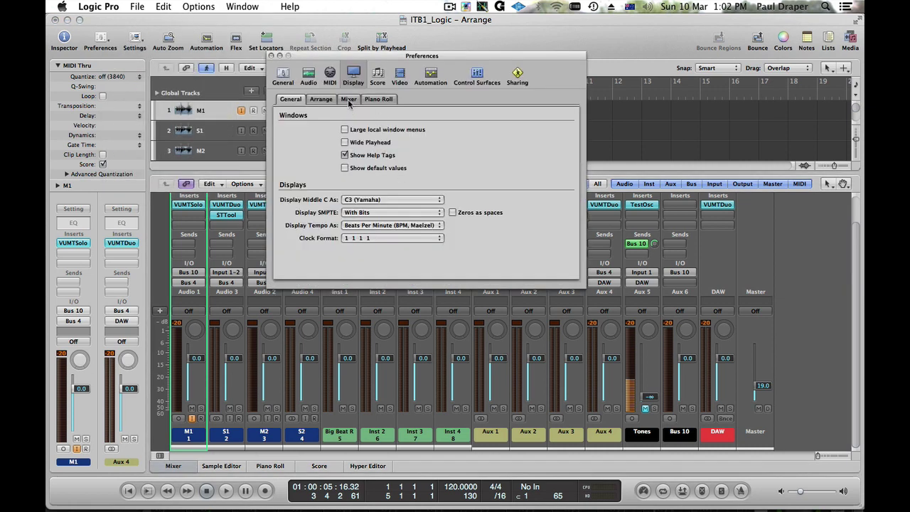
pyautogui.click(348, 100)
pyautogui.click(379, 175)
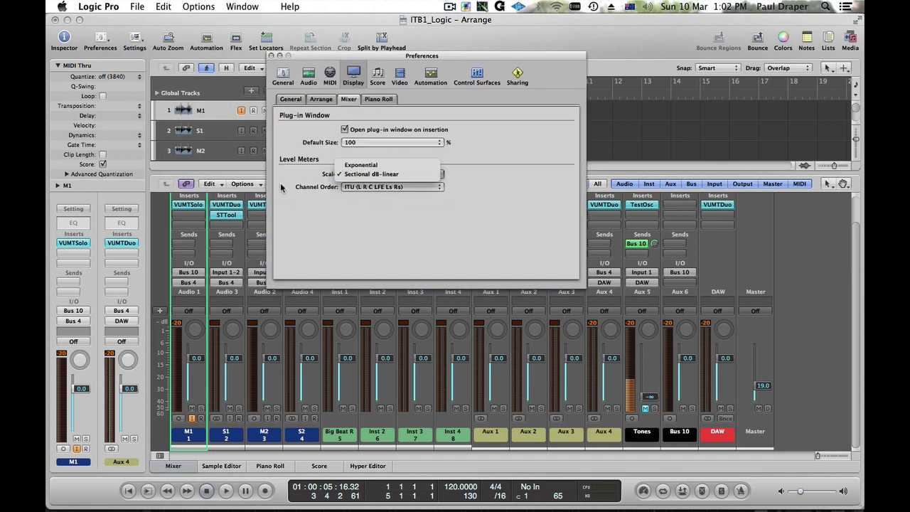
pyautogui.click(289, 88)
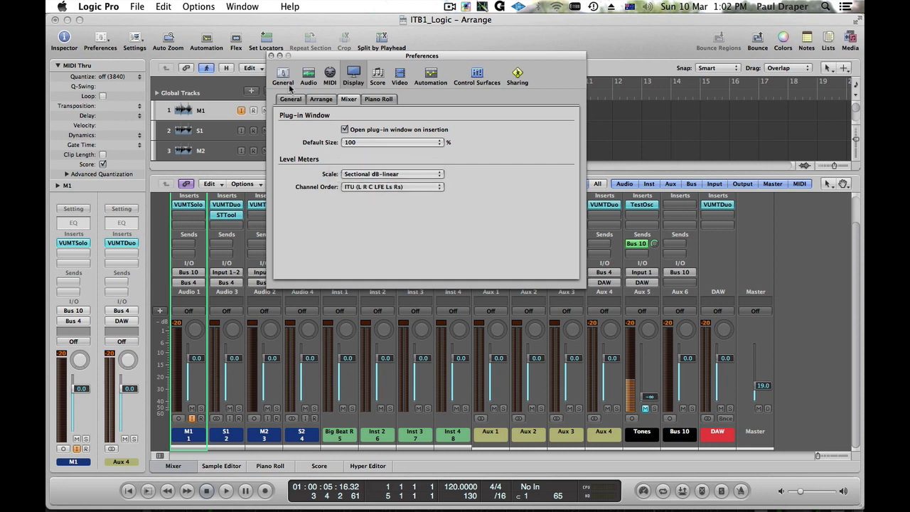
pyautogui.click(271, 55)
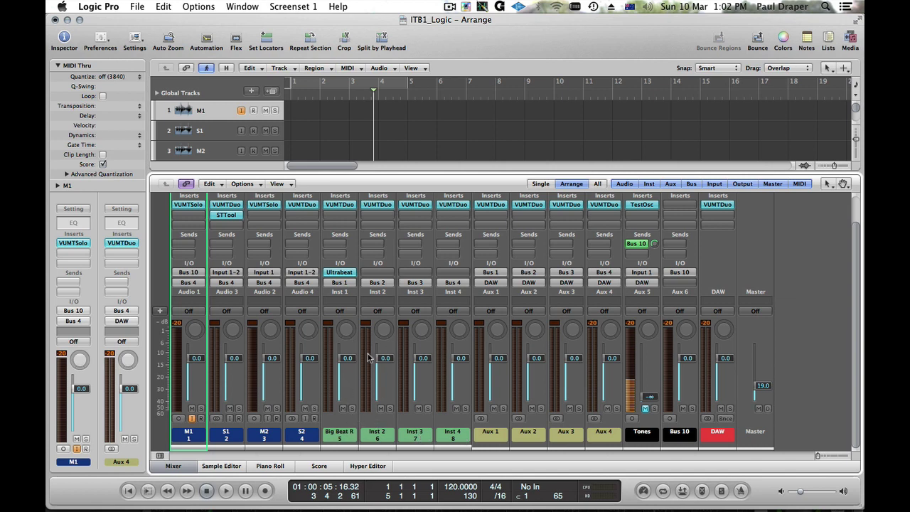
# Start the Ultrabeat pattern on the Big Beat Remix Kit channel and raise the Master fader to -15.0 dB
pyautogui.click(347, 273)
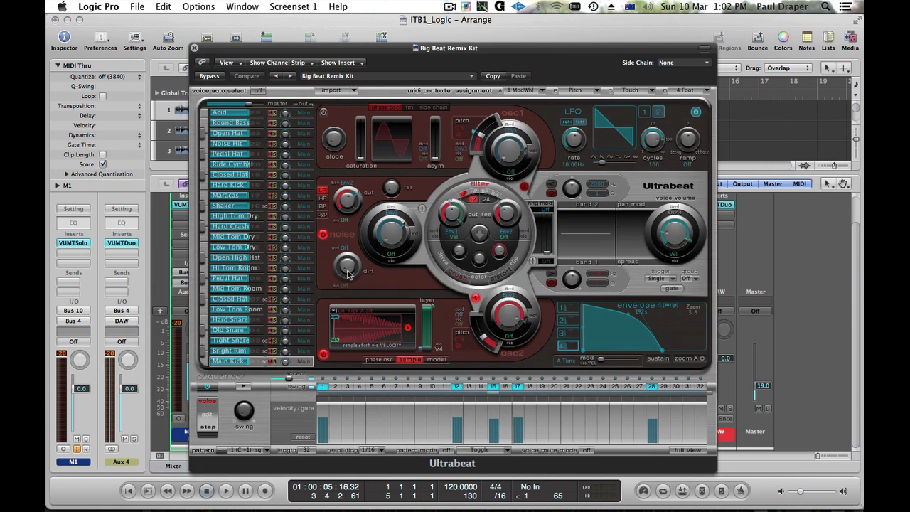
pyautogui.click(243, 386)
pyautogui.click(194, 49)
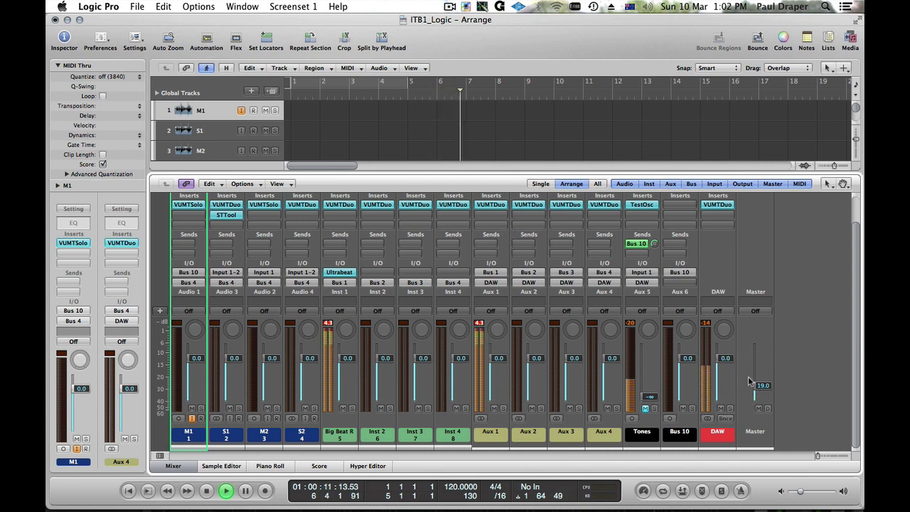
pyautogui.moveTo(755, 393); pyautogui.dragTo(756, 384)
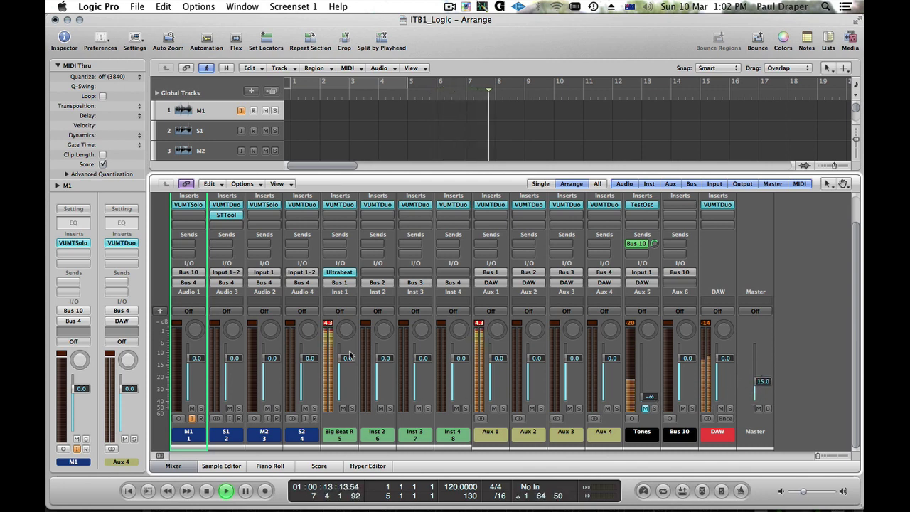
# Trim the Big Beat Remix Kit channel's VUMTDuo to about -13.7 dB during playback and move its window clear of the channel inserts
pyautogui.click(339, 204)
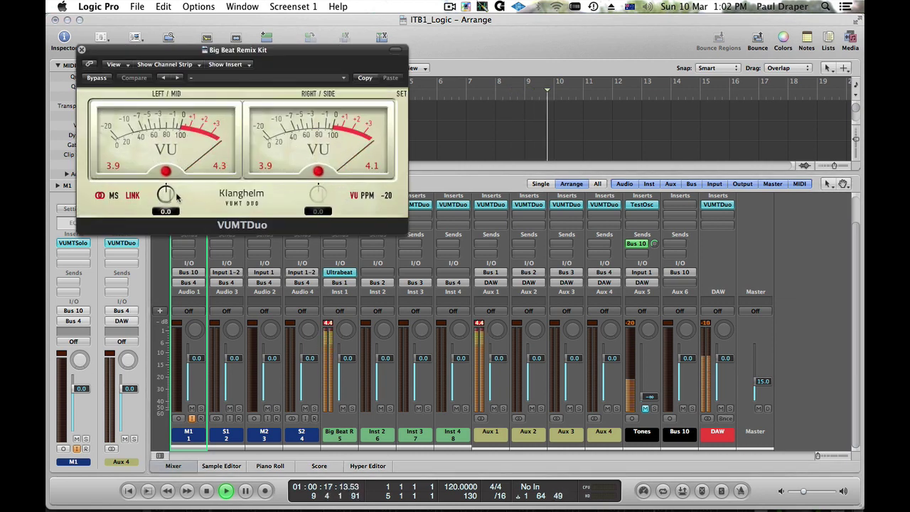
pyautogui.moveTo(164, 198); pyautogui.dragTo(151, 226)
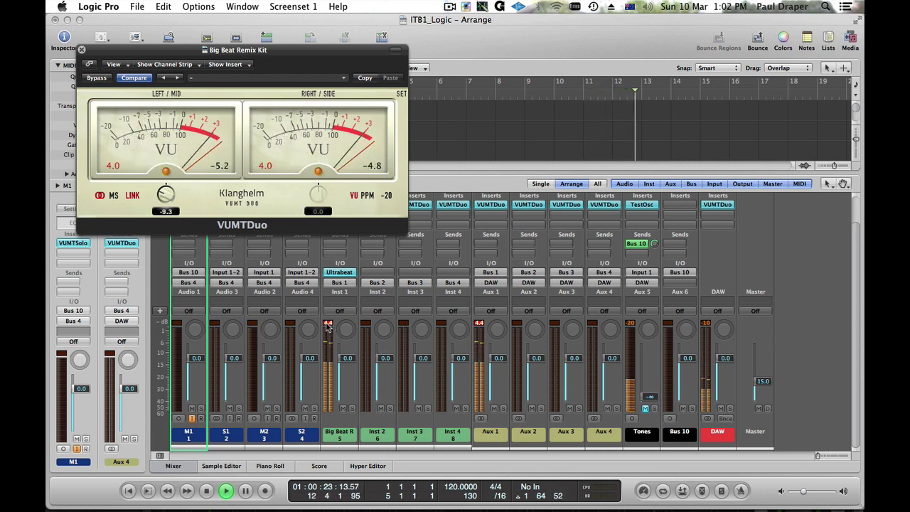
pyautogui.moveTo(166, 196); pyautogui.dragTo(178, 202)
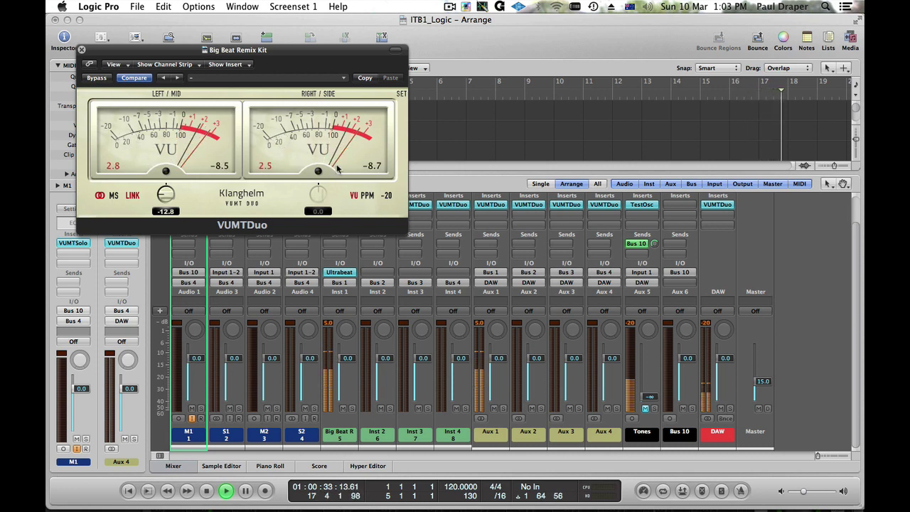
pyautogui.moveTo(161, 211); pyautogui.dragTo(165, 201)
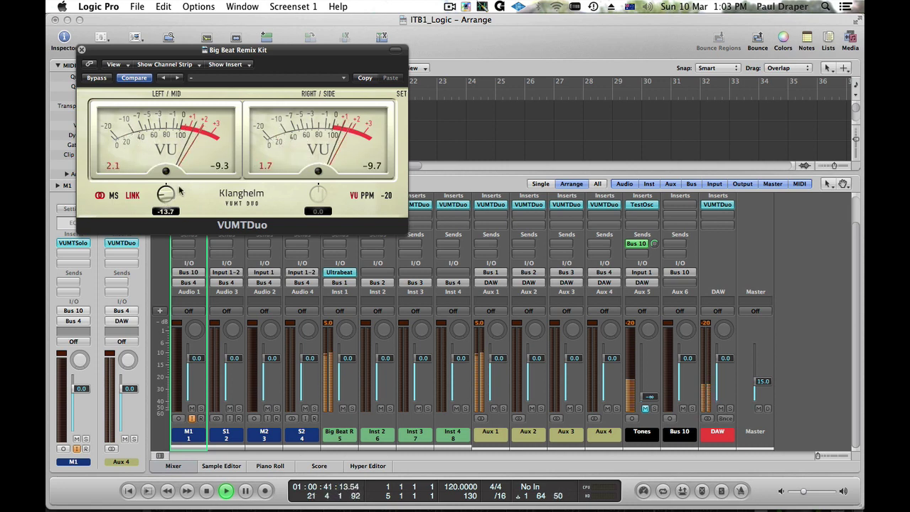
pyautogui.moveTo(236, 53); pyautogui.dragTo(536, 49)
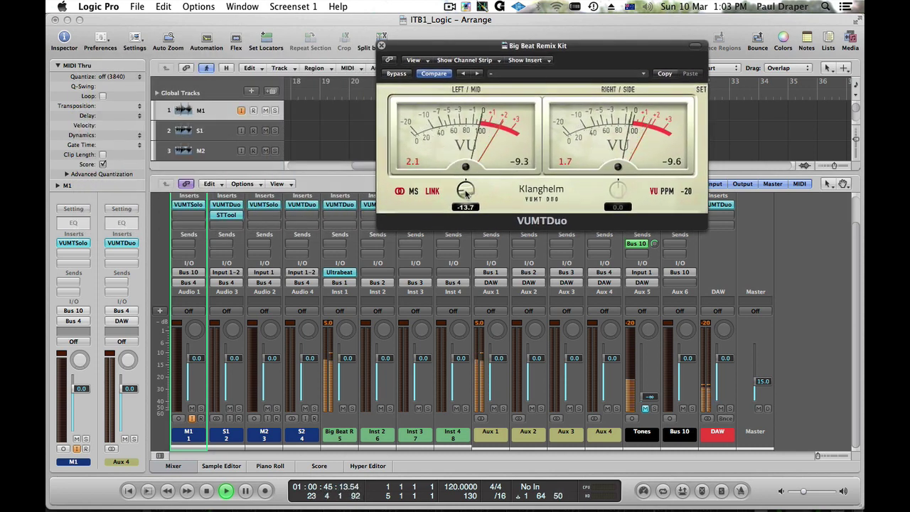
pyautogui.moveTo(466, 189); pyautogui.dragTo(461, 192)
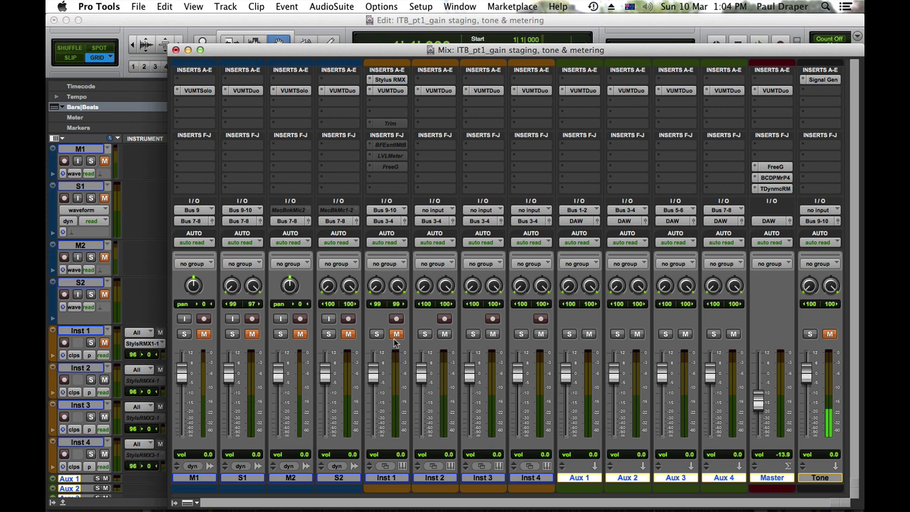
# Return to Pro Tools and open M1's VUMTSolo meter
pyautogui.click(186, 91)
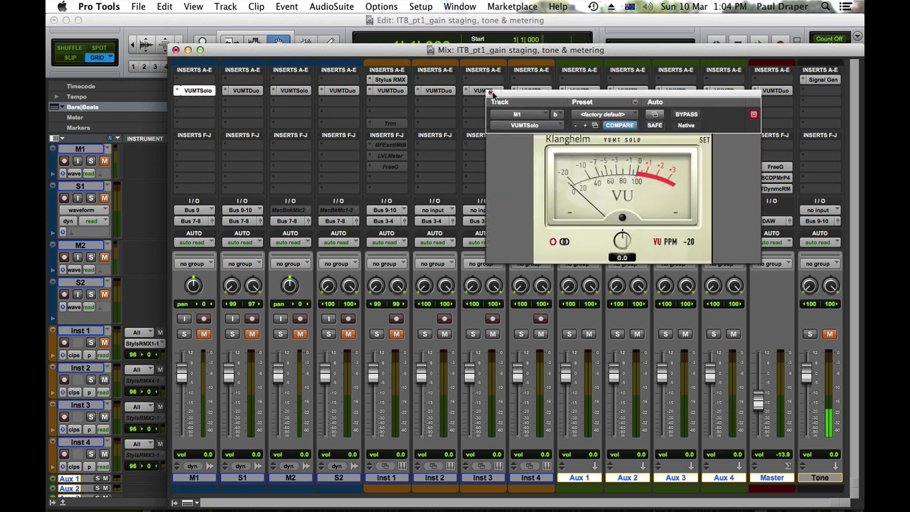
# Close M1's VUMTSolo meter, then view the Aux 3 VUMTDuo meter and close it
pyautogui.click(490, 93)
pyautogui.click(687, 91)
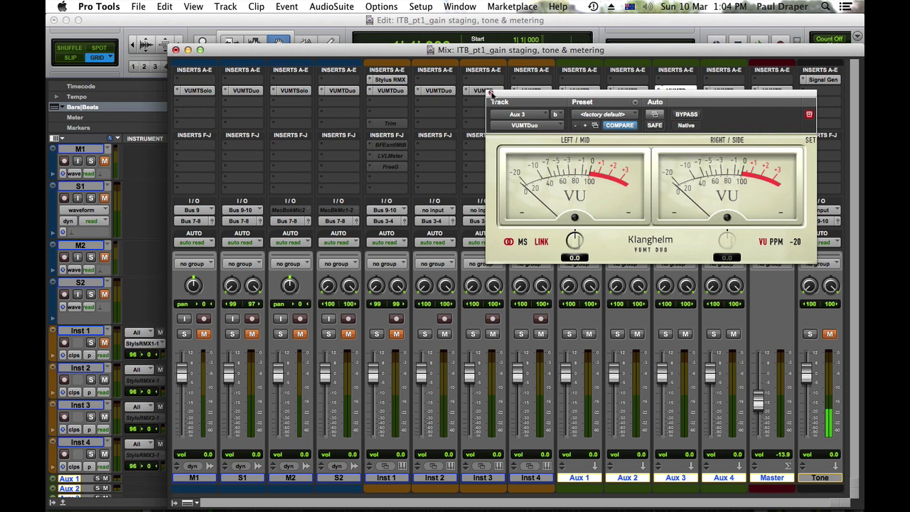
pyautogui.click(490, 93)
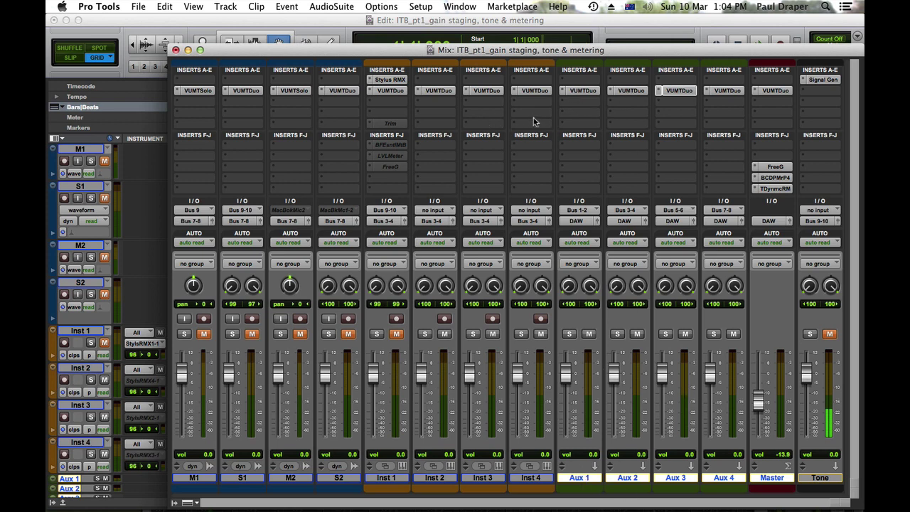
# Open the Inst 1 VUMTDuo, review its VU, PPM and LED settings, and switch it to the black skin with blue scales
pyautogui.click(399, 91)
pyautogui.moveTo(570, 98); pyautogui.dragTo(200, 126)
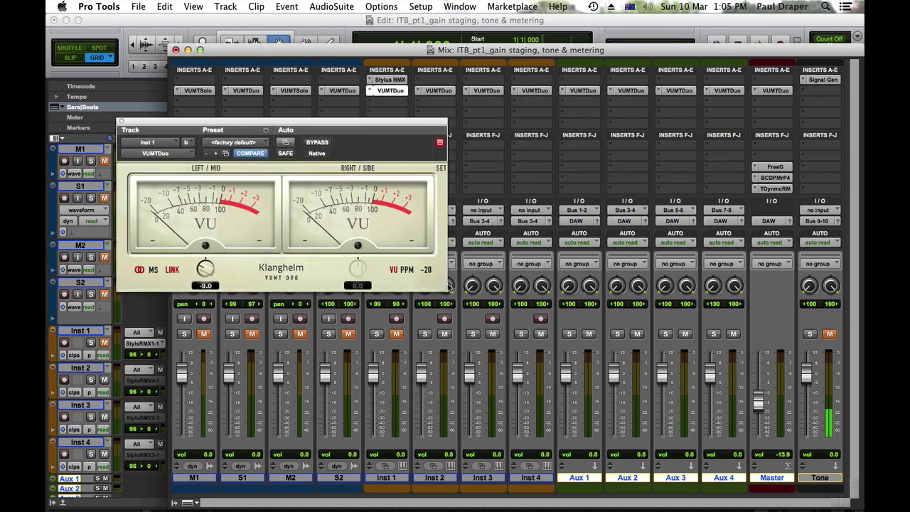
pyautogui.click(441, 168)
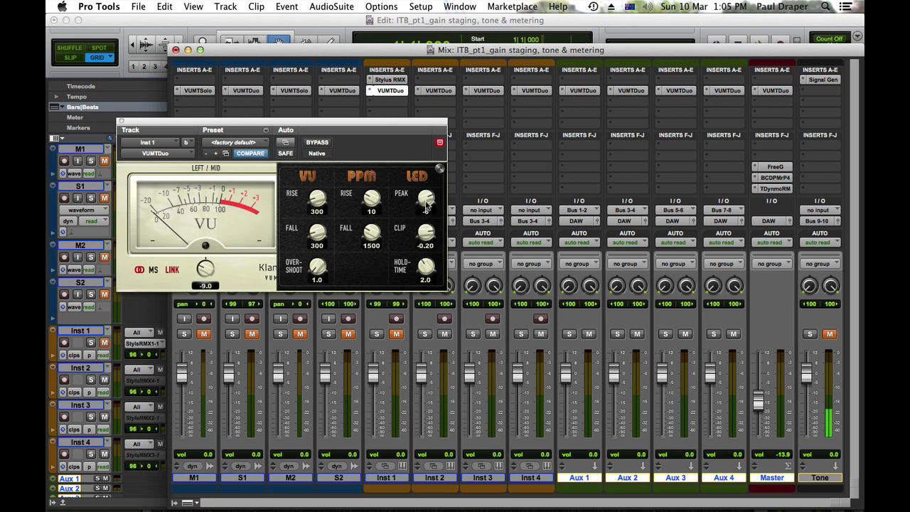
pyautogui.click(439, 170)
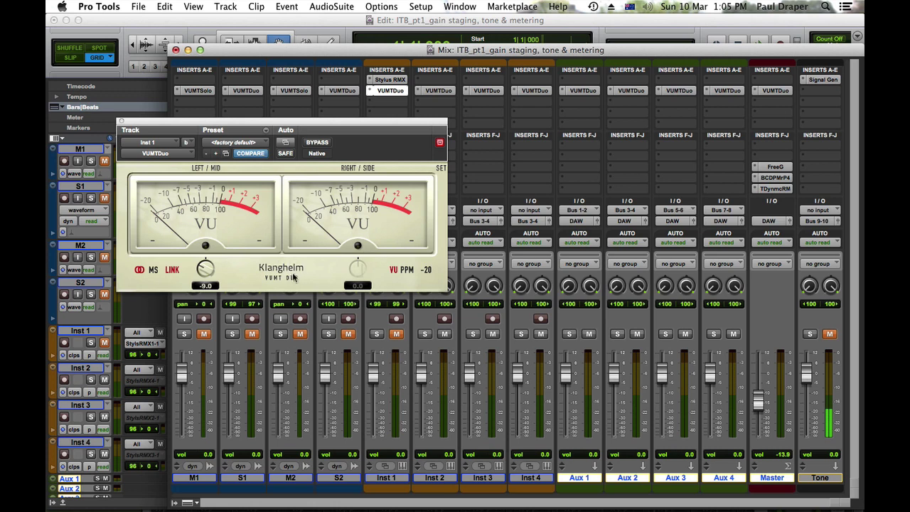
pyautogui.click(358, 226)
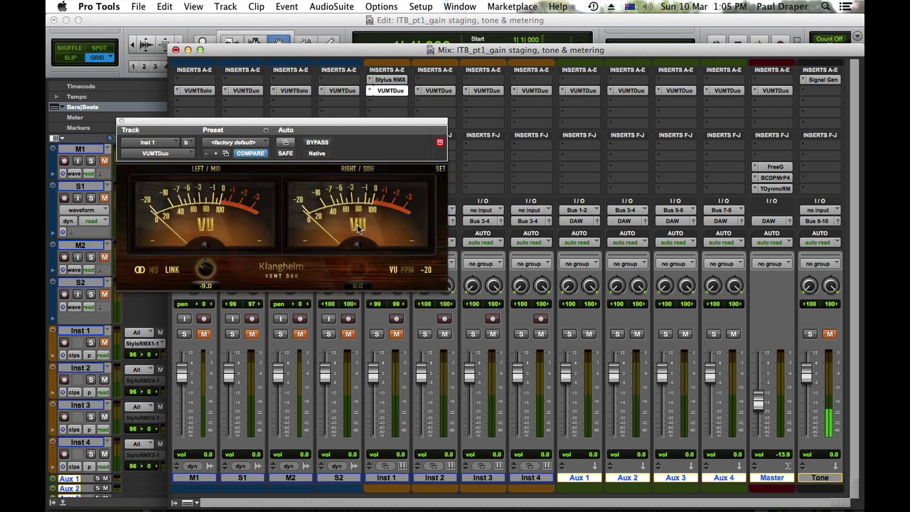
pyautogui.moveTo(407, 126); pyautogui.dragTo(599, 124)
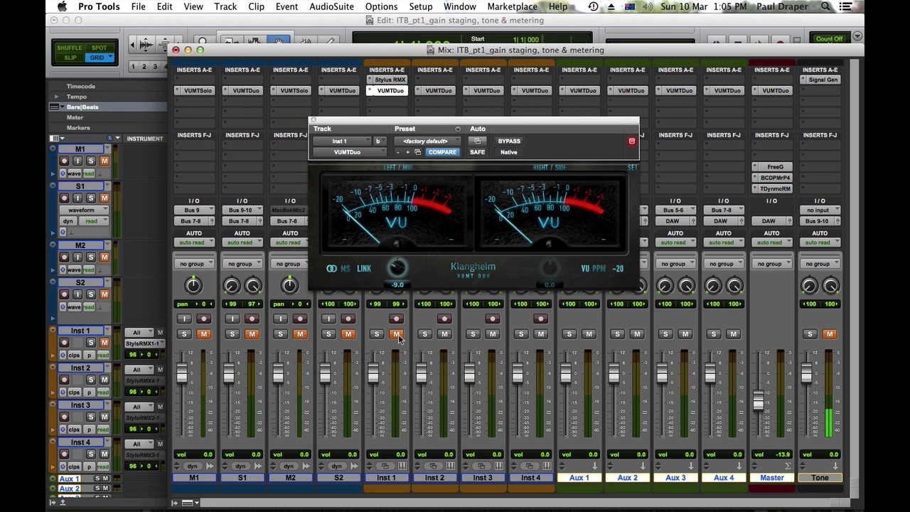
# Play the session and arrange the Inst 1 and Aux 2 VUMTDuo meters side by side for comparison
pyautogui.moveTo(425, 128); pyautogui.dragTo(270, 118)
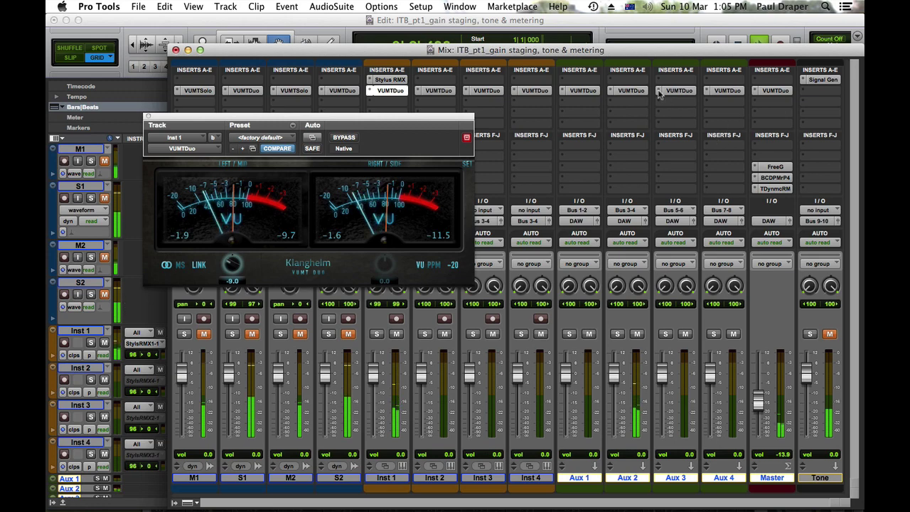
pyautogui.click(635, 92)
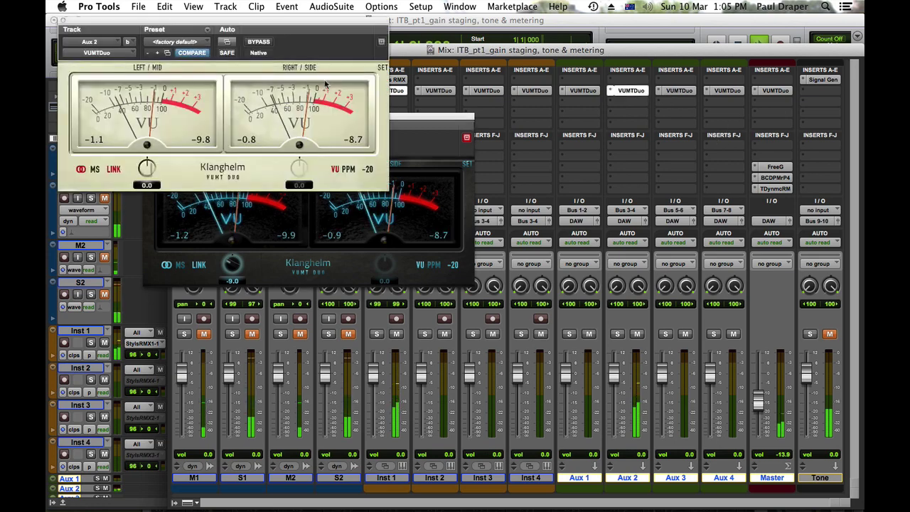
pyautogui.moveTo(280, 9); pyautogui.dragTo(761, 102)
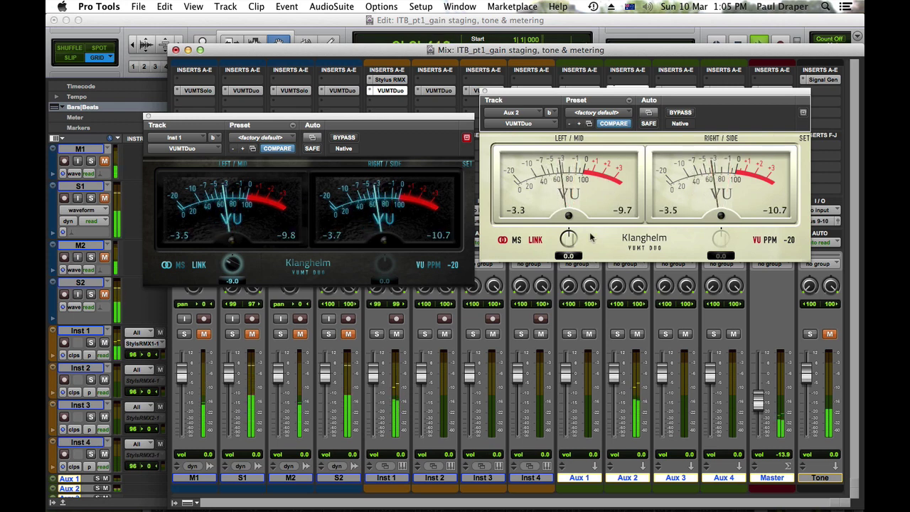
pyautogui.moveTo(590, 94); pyautogui.dragTo(603, 114)
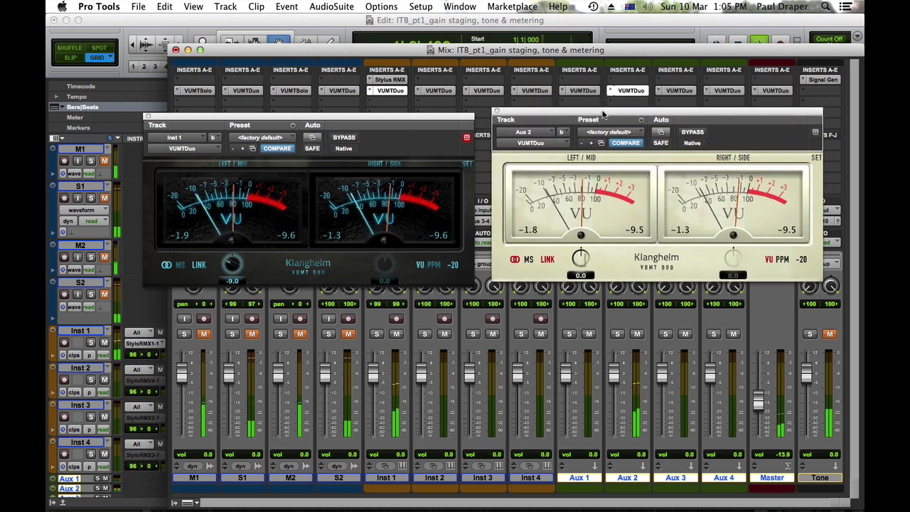
# Trim the Aux 2 VUMTDuo to -2.2 dB and raise the Master fader to +0.7 dB during playback
pyautogui.moveTo(581, 257); pyautogui.dragTo(580, 263)
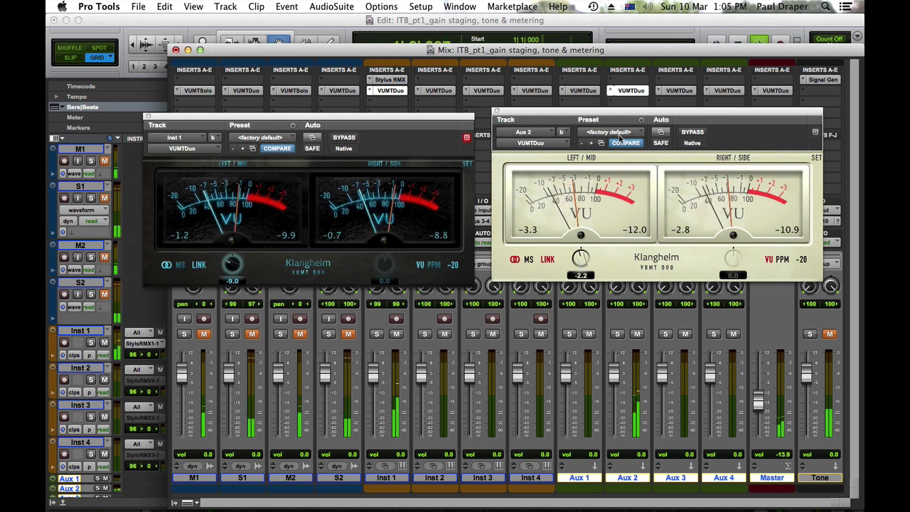
pyautogui.moveTo(612, 112); pyautogui.dragTo(604, 119)
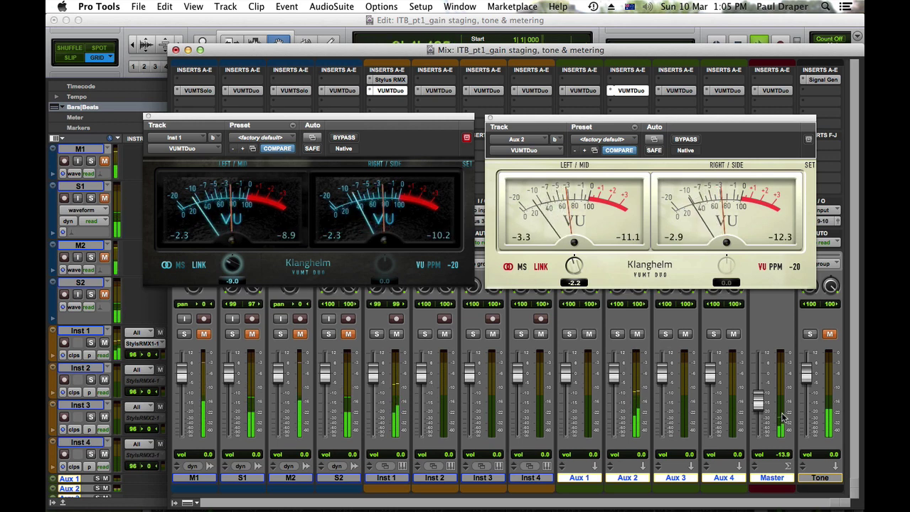
pyautogui.moveTo(759, 403); pyautogui.dragTo(761, 381)
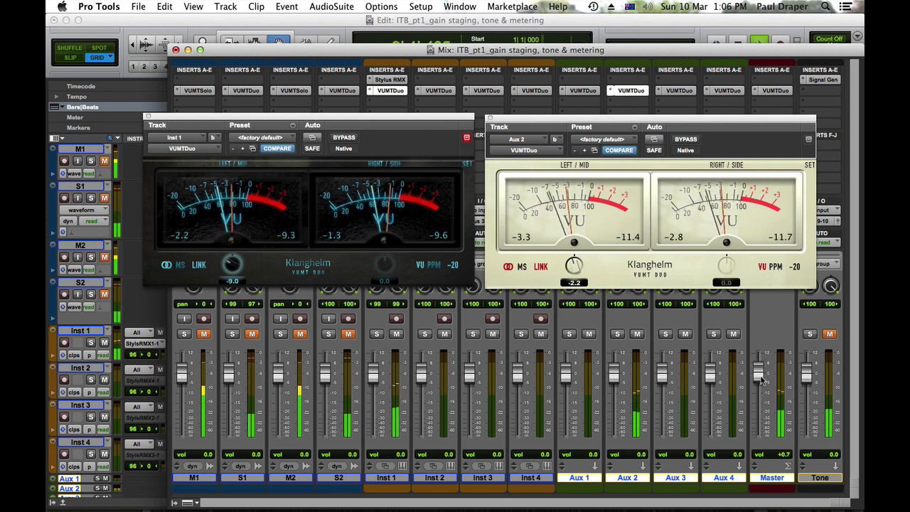
# Stop playback and close the Aux 2 and Inst 1 VUMTDuo meters
pyautogui.press('space')
pyautogui.click(490, 118)
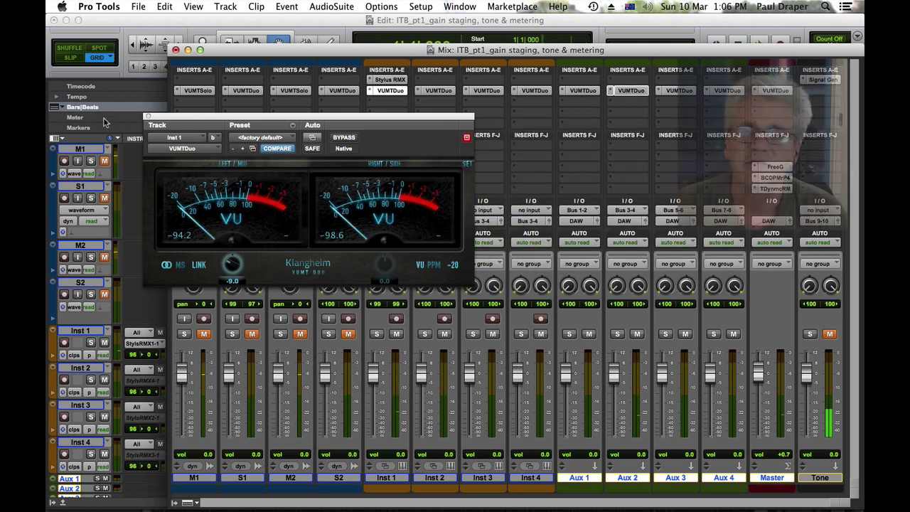
pyautogui.click(147, 116)
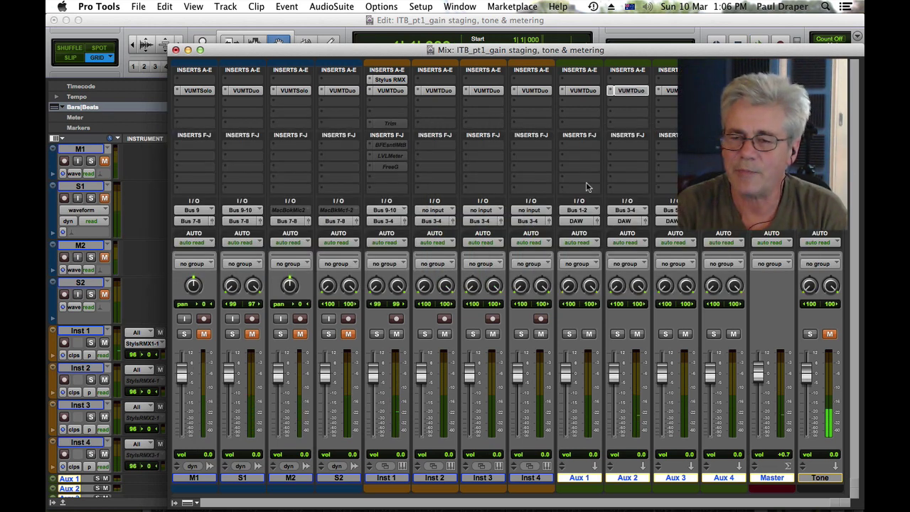